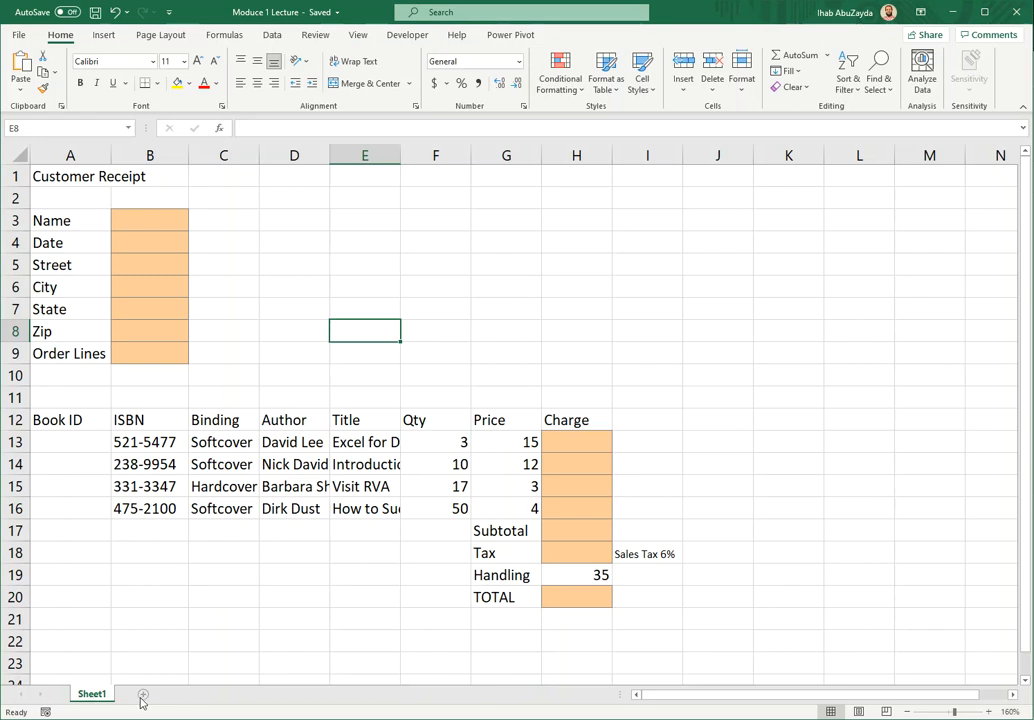
Add a new blank worksheet to the workbook and return to Sheet1.
left_click(144, 697)
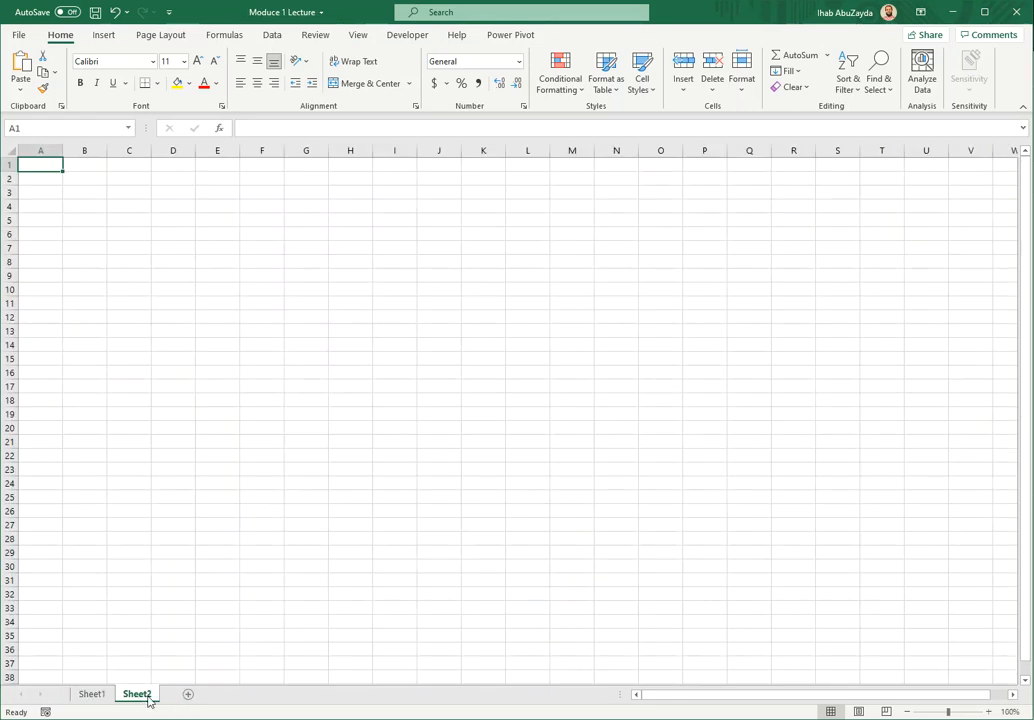
left_click(95, 697)
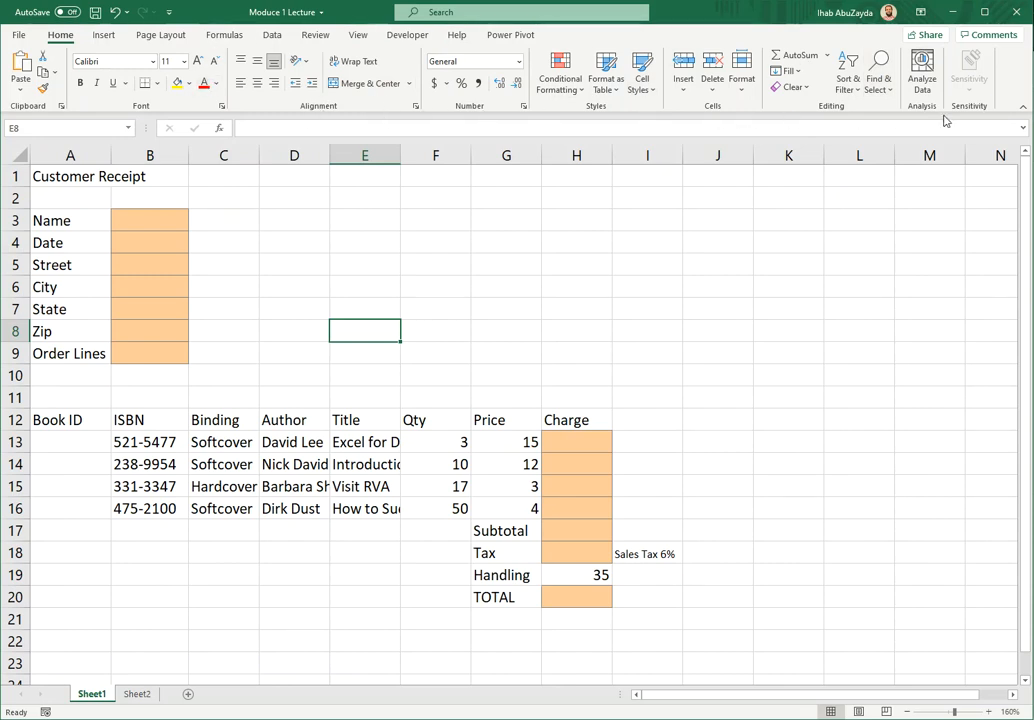
left_click(104, 35)
left_click(158, 35)
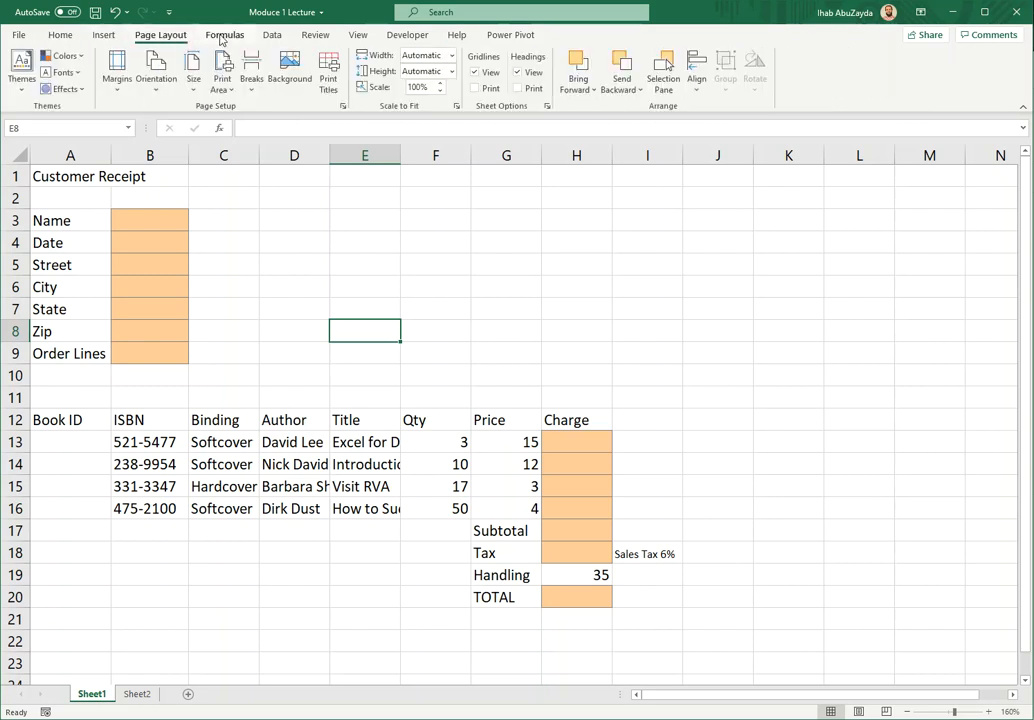
left_click(222, 36)
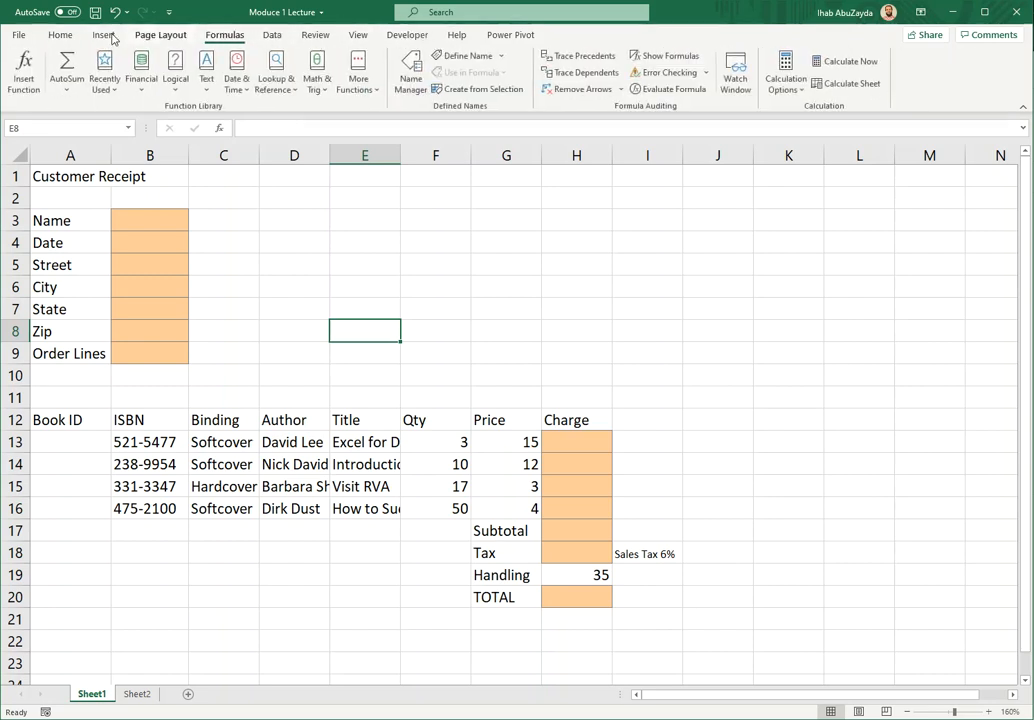
left_click(60, 36)
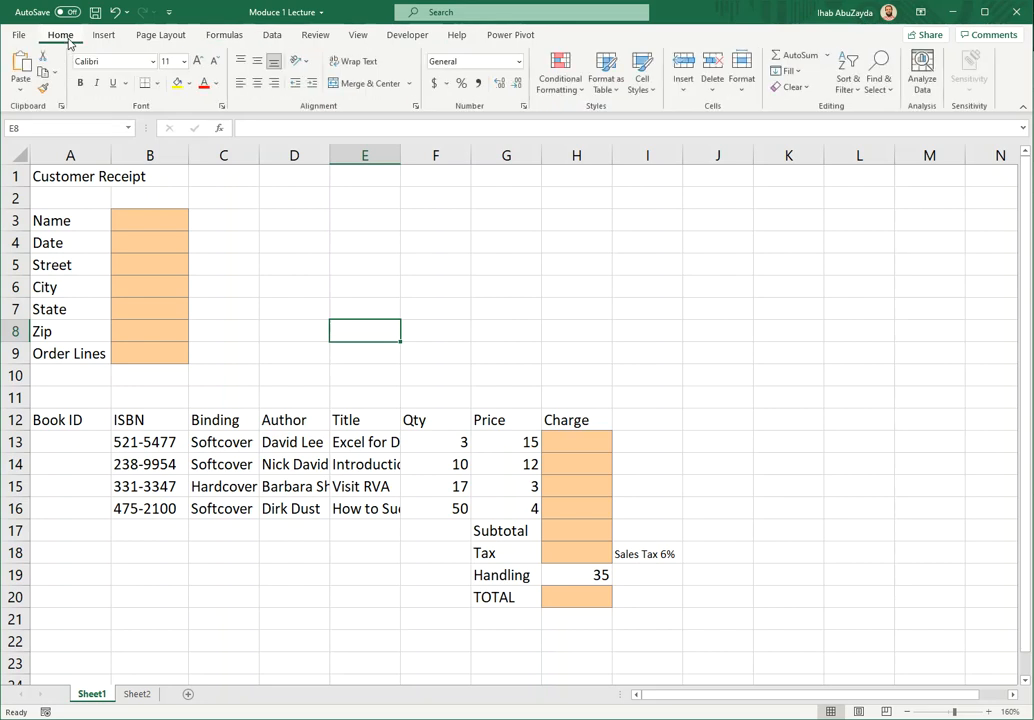
Jump directly to cell B20 by entering its cell reference.
left_click(40, 128)
type("B20")
key("Return")
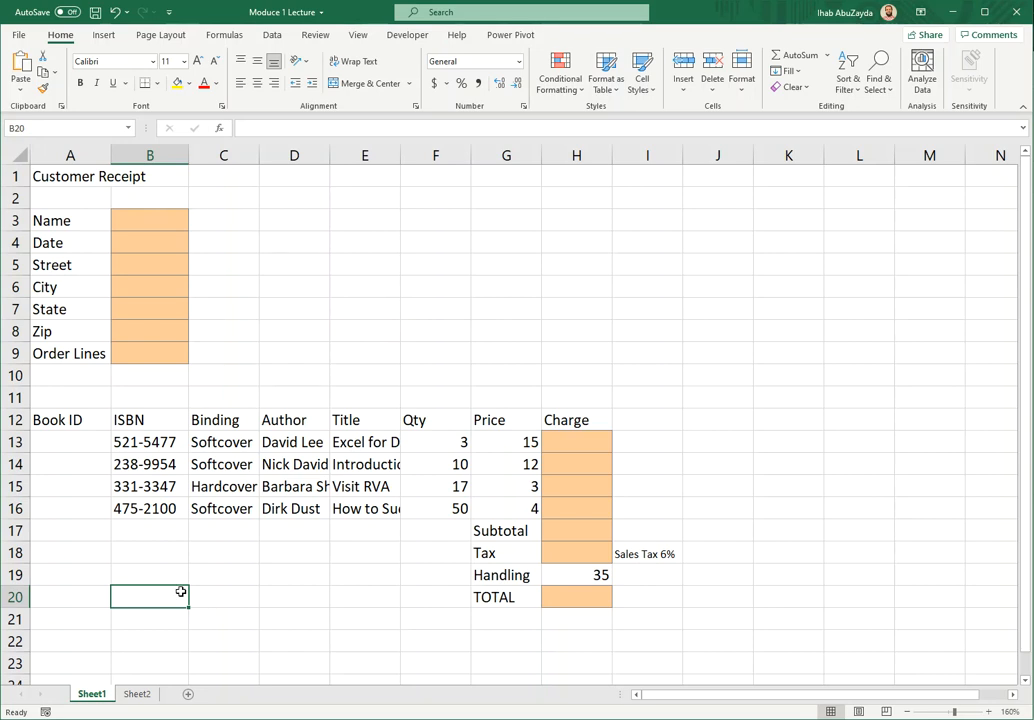
left_click(264, 303)
left_click(455, 312)
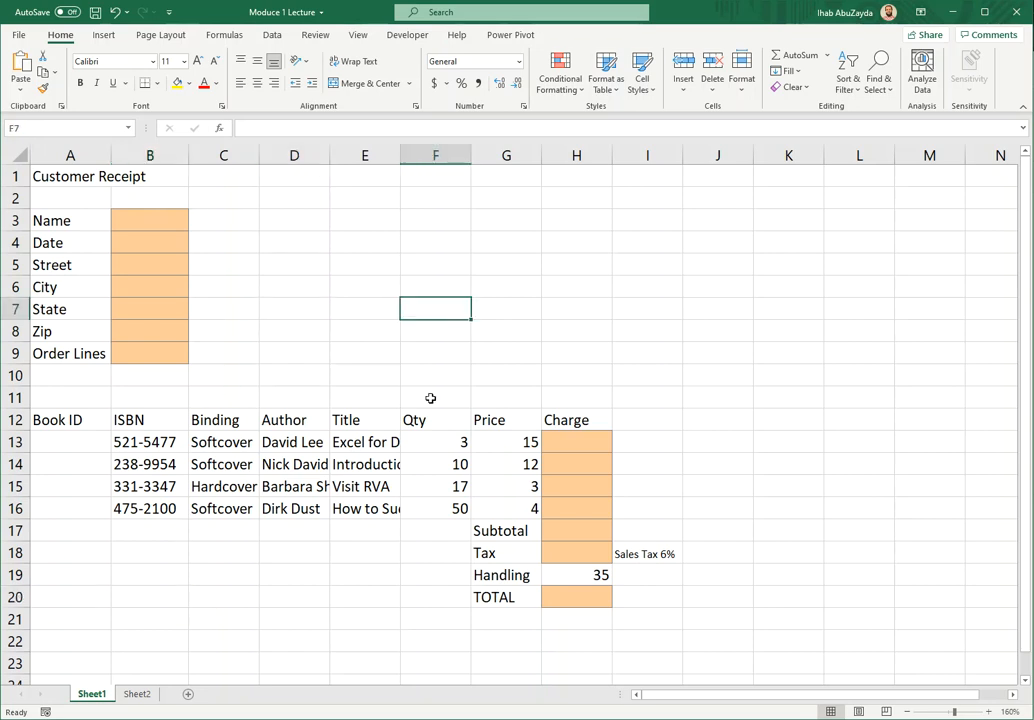
left_click(417, 425)
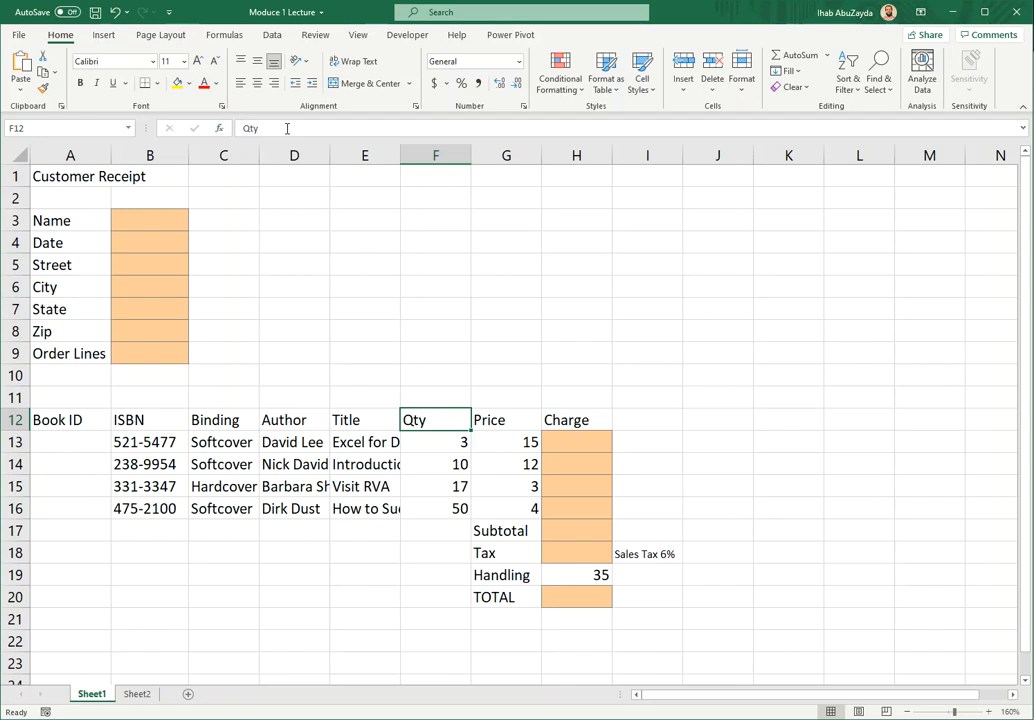
left_click(368, 310)
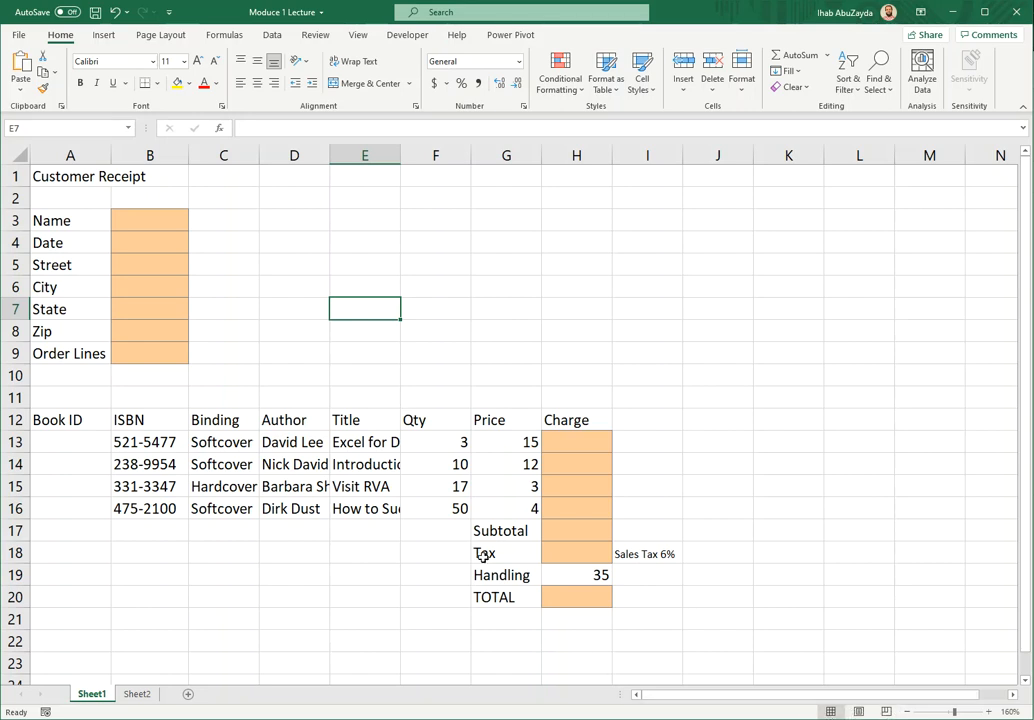
left_click(212, 264)
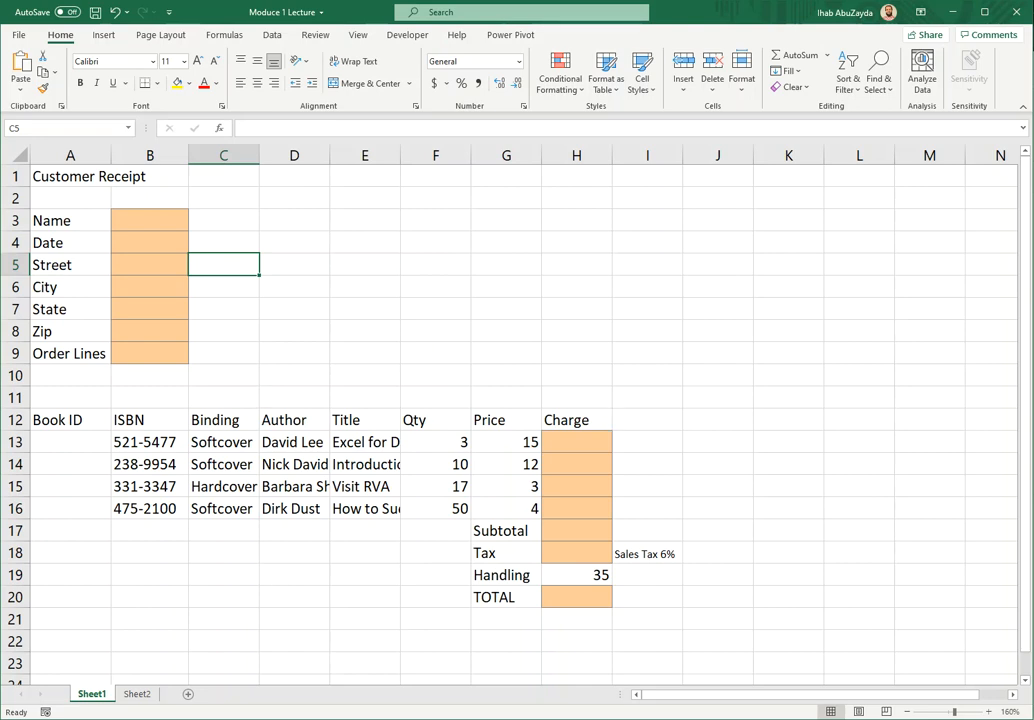
Format the Customer Receipt title in A1 as bold, 16 point, with the font colour Orange, Accent 2, Darker 50%.
left_click(56, 176)
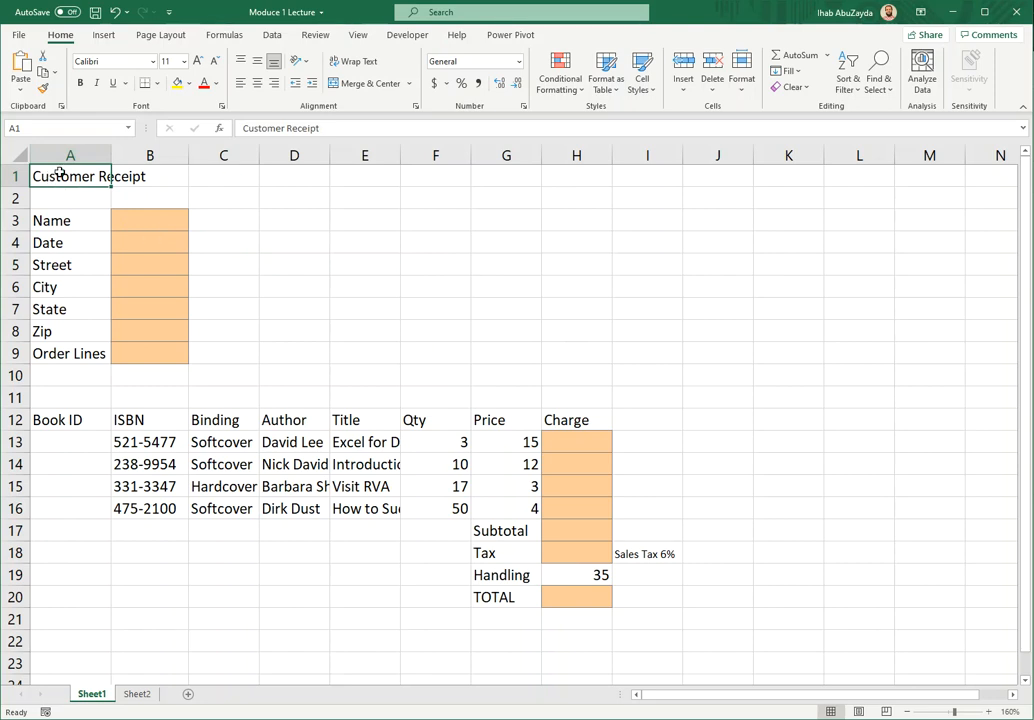
left_click(80, 84)
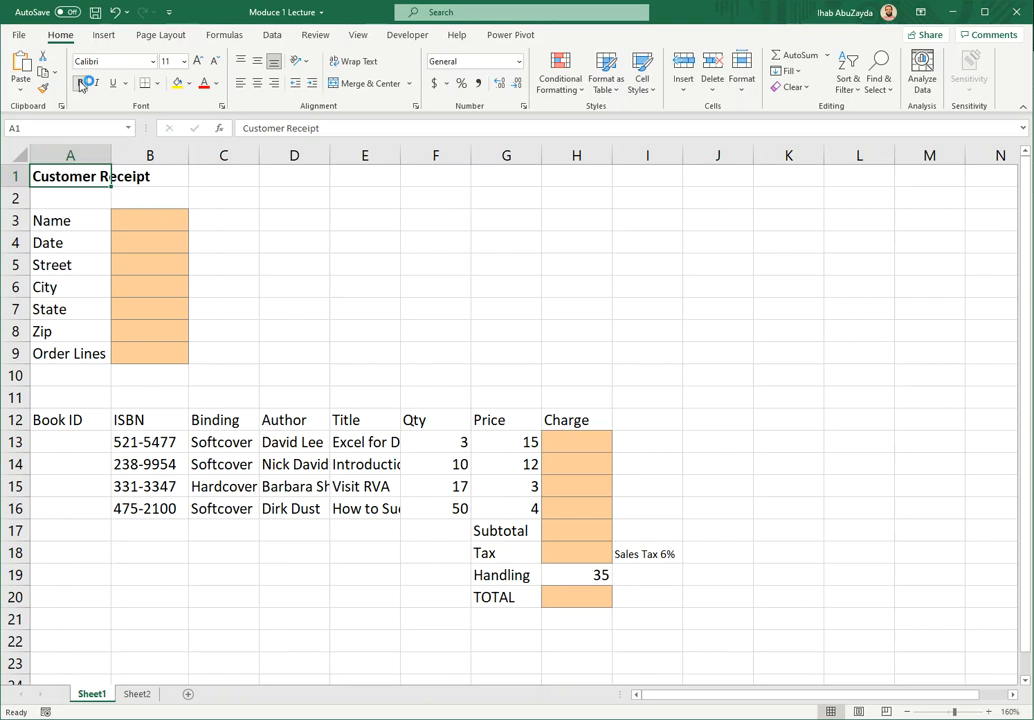
left_click(199, 63)
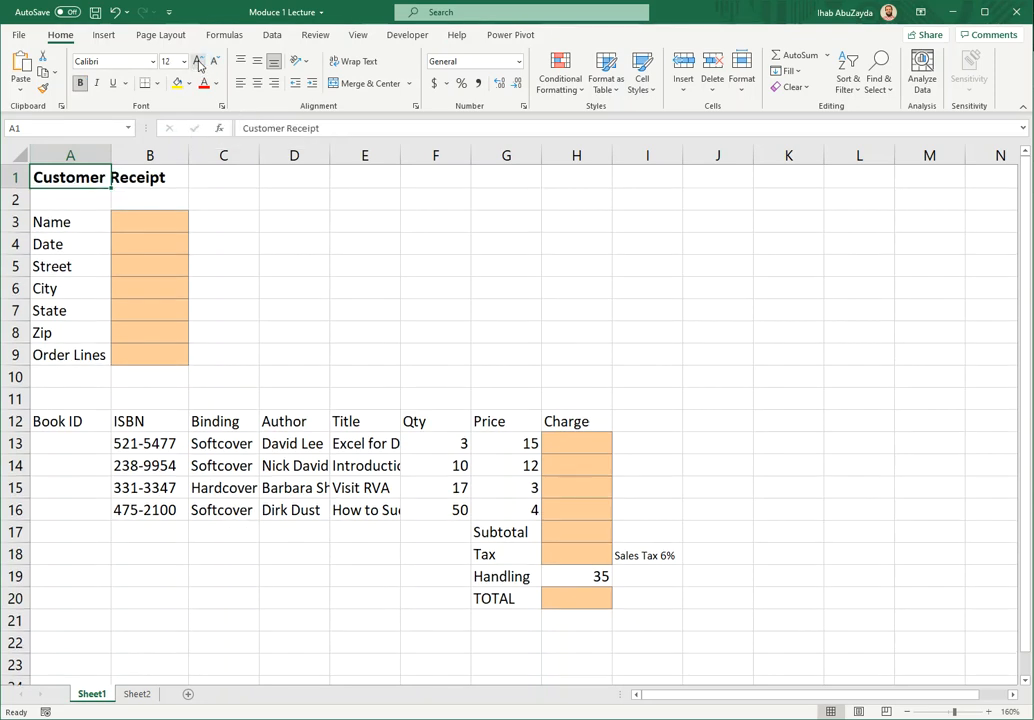
left_click(184, 62)
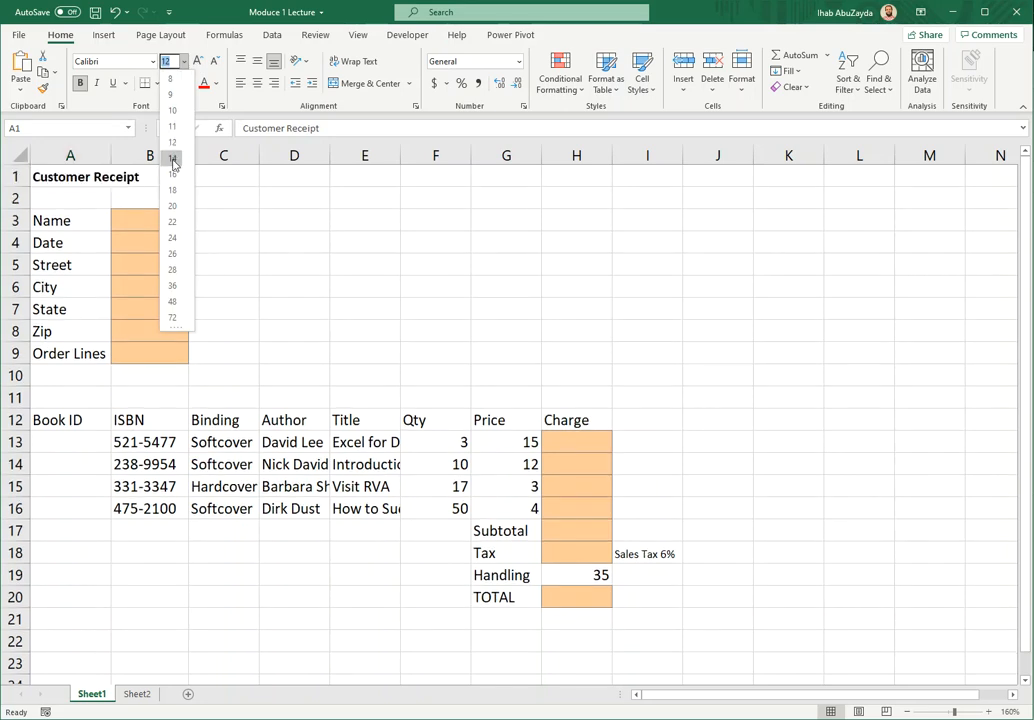
left_click(172, 180)
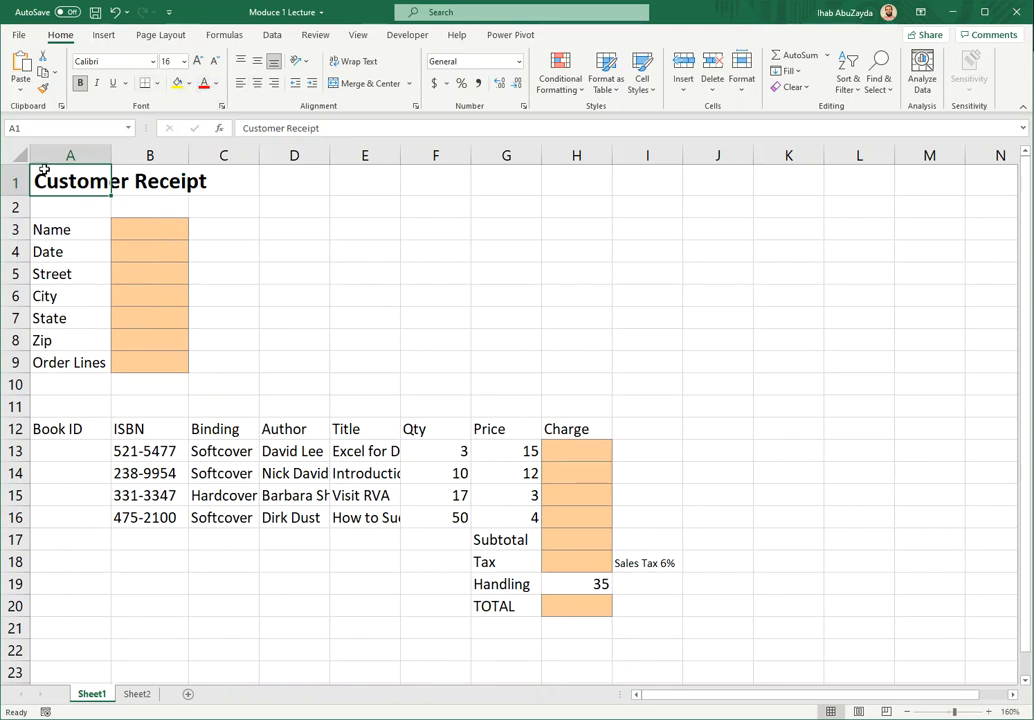
left_click(217, 86)
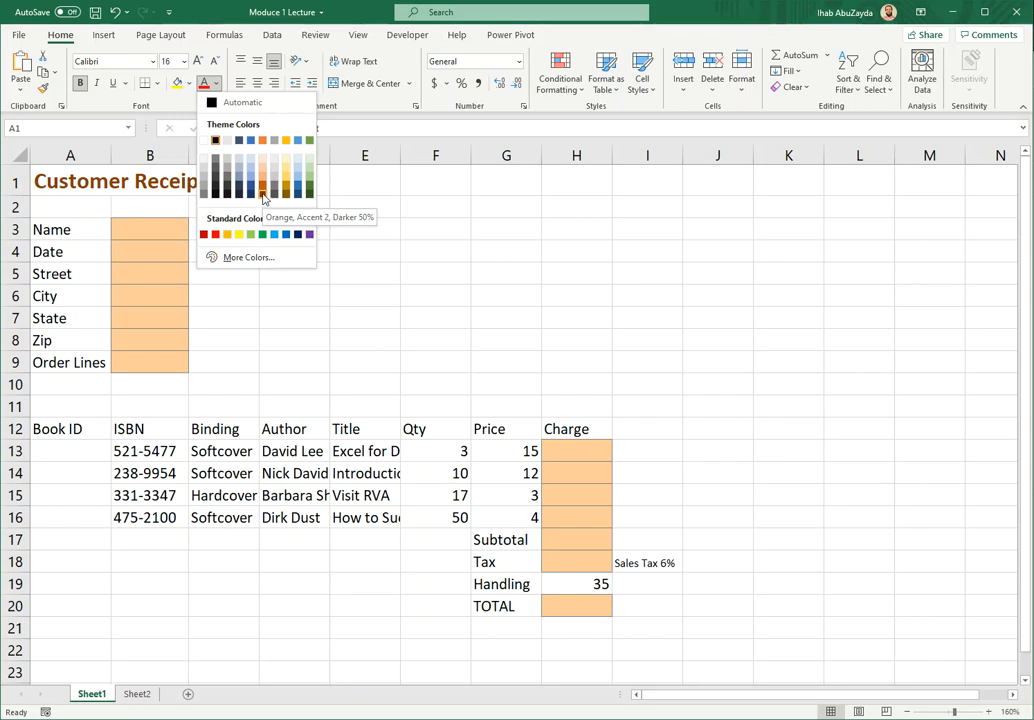
left_click(263, 196)
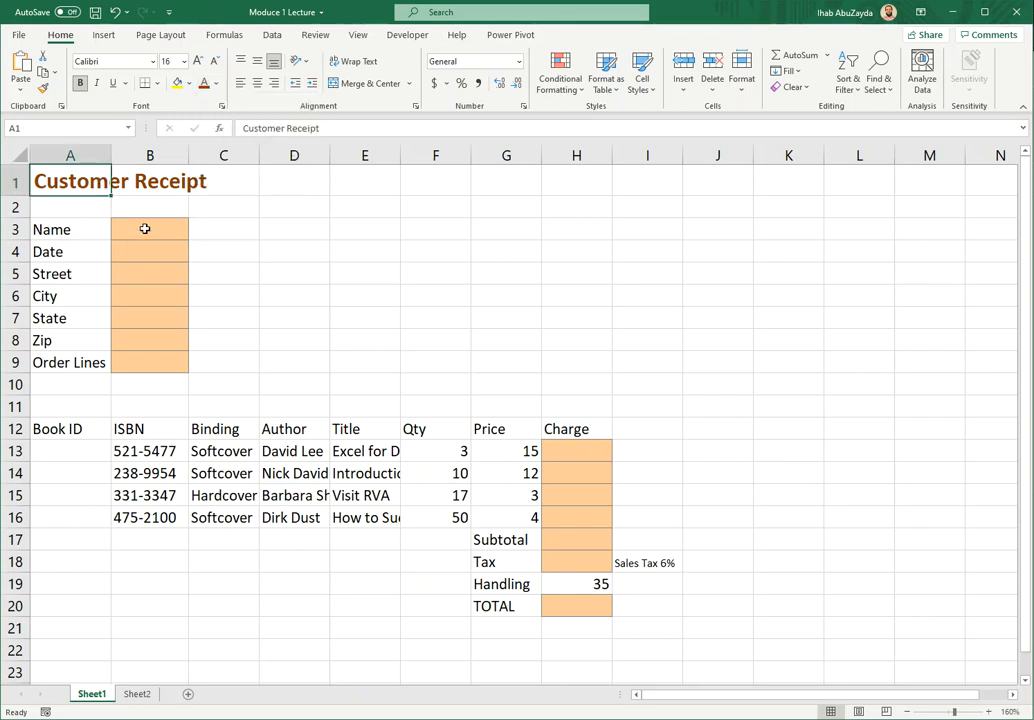
Enter the customer's full name in B3 and the date 5/14/2022 in B4.
left_click(145, 229)
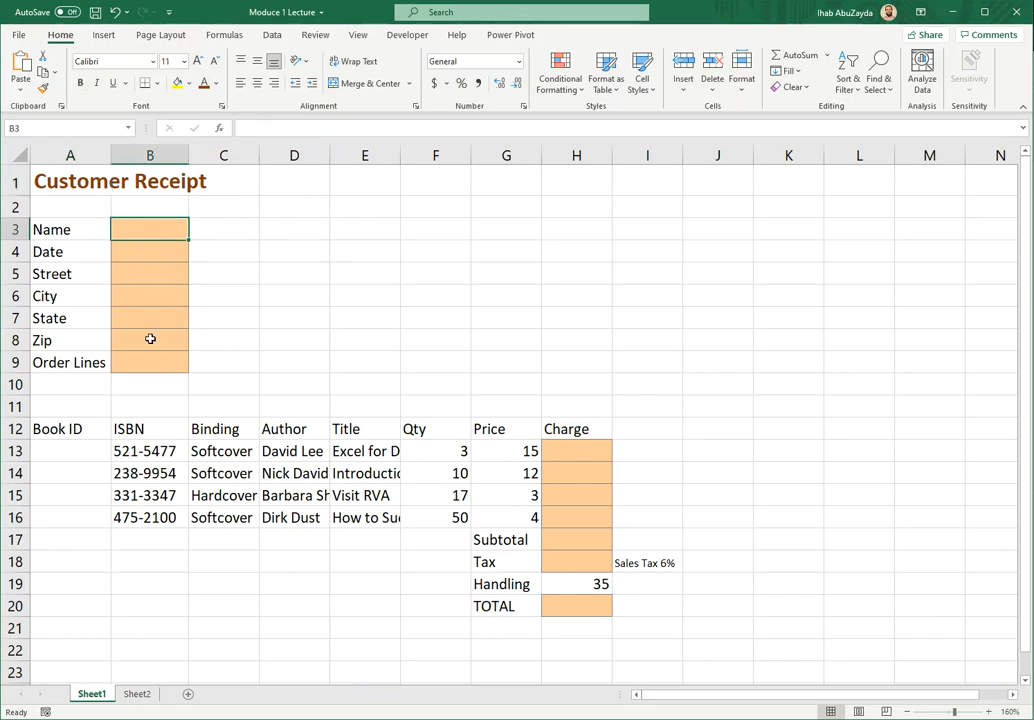
type("J")
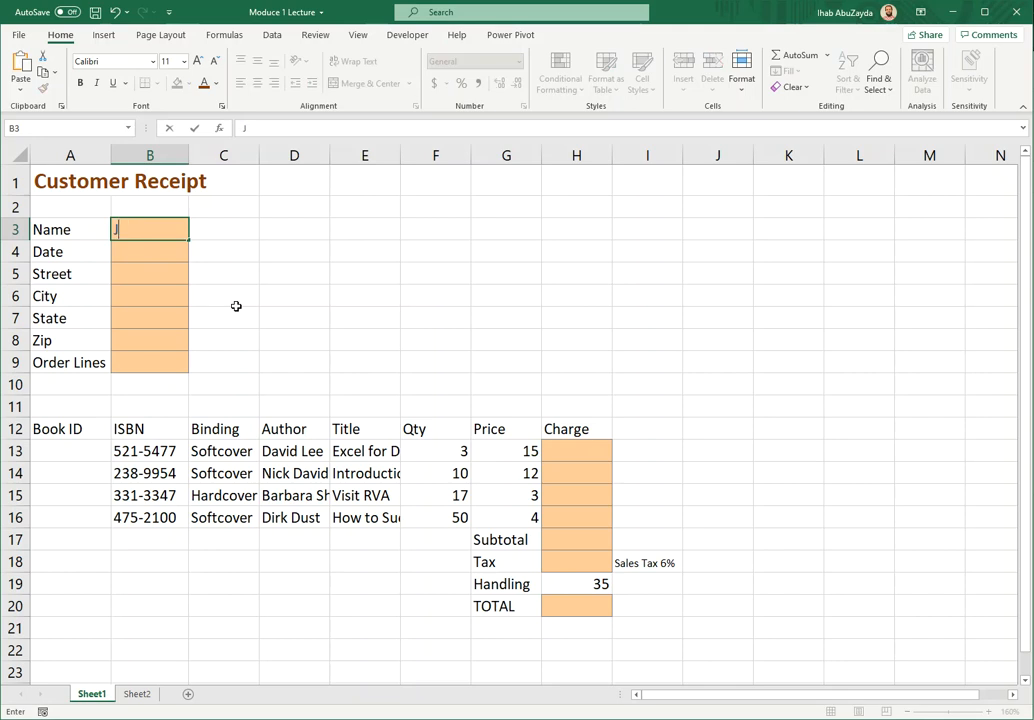
type("ohn Smith")
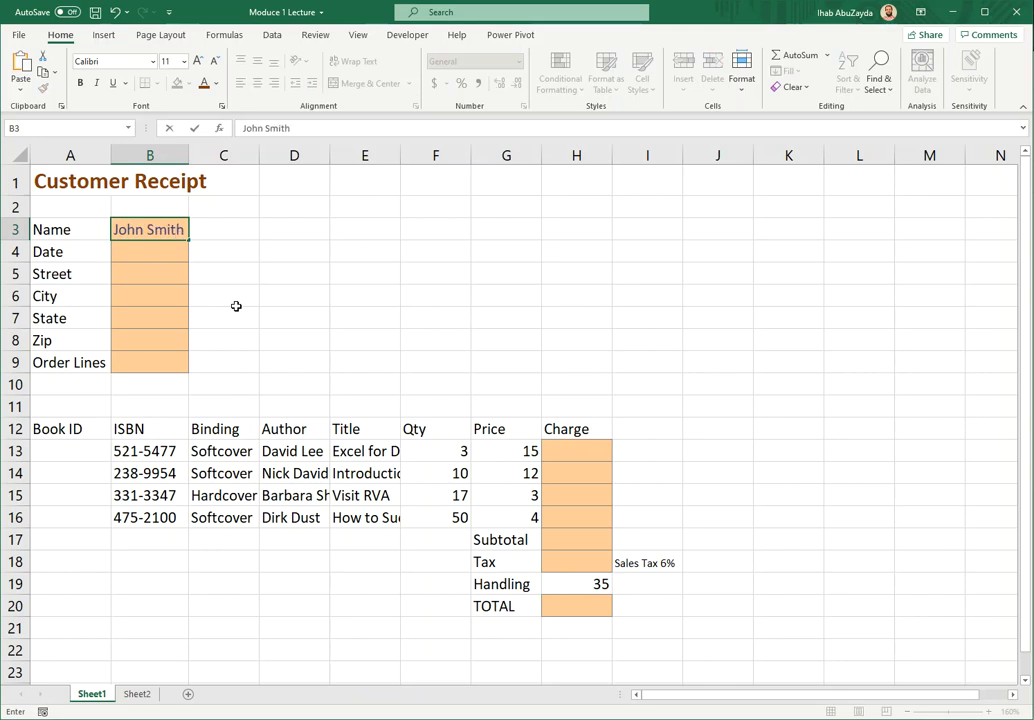
left_click(129, 251)
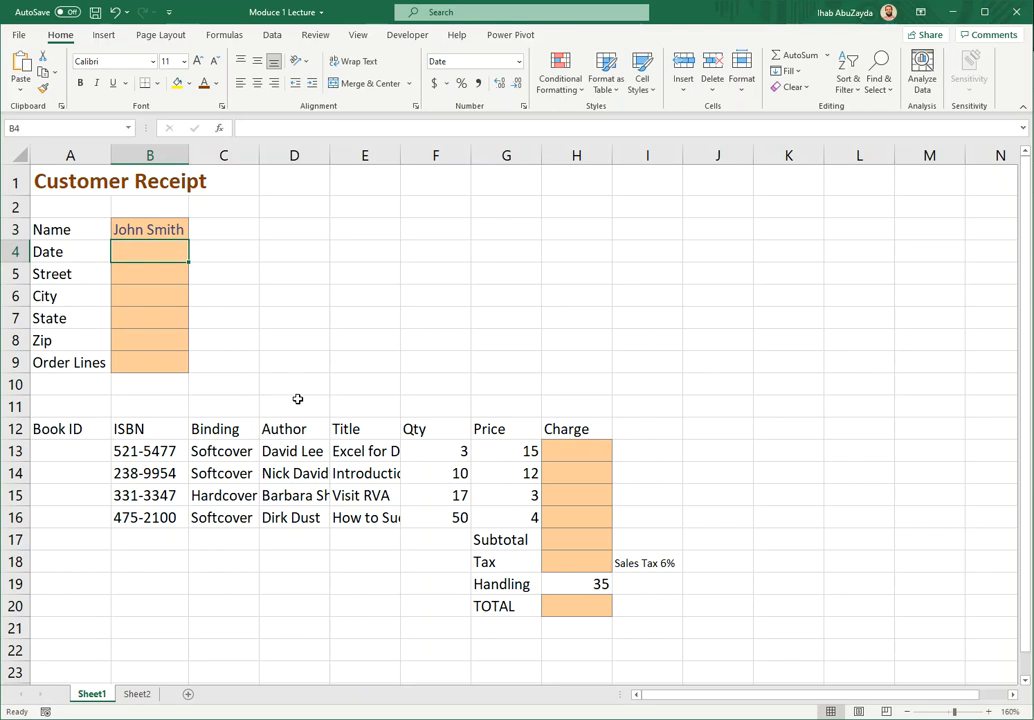
type("5/14/")
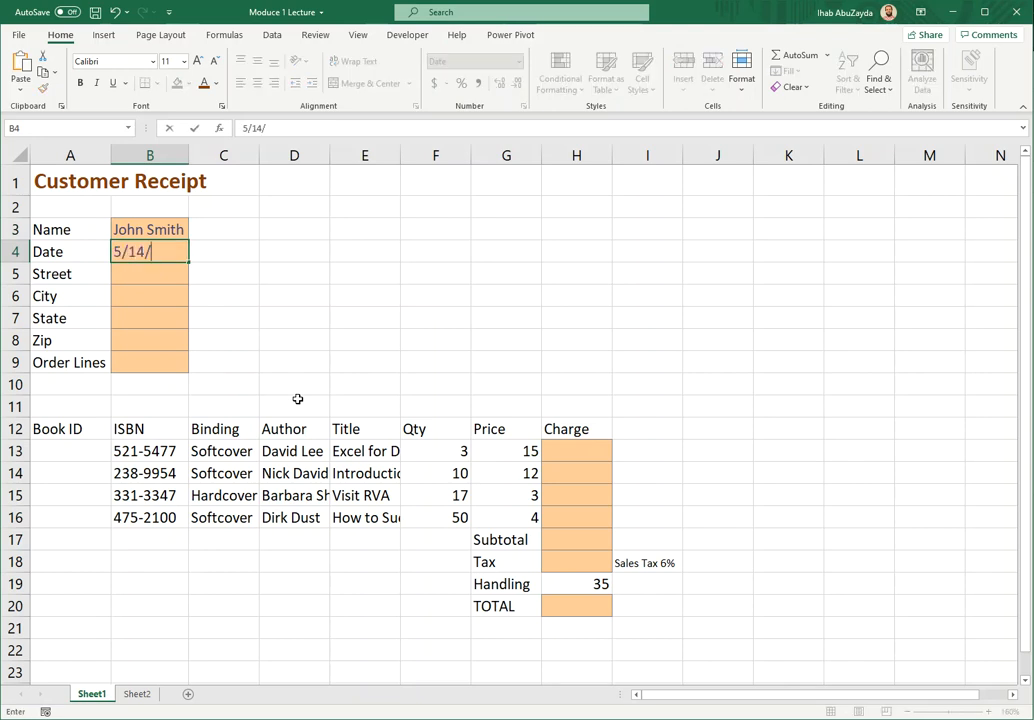
type("2022")
key("Return")
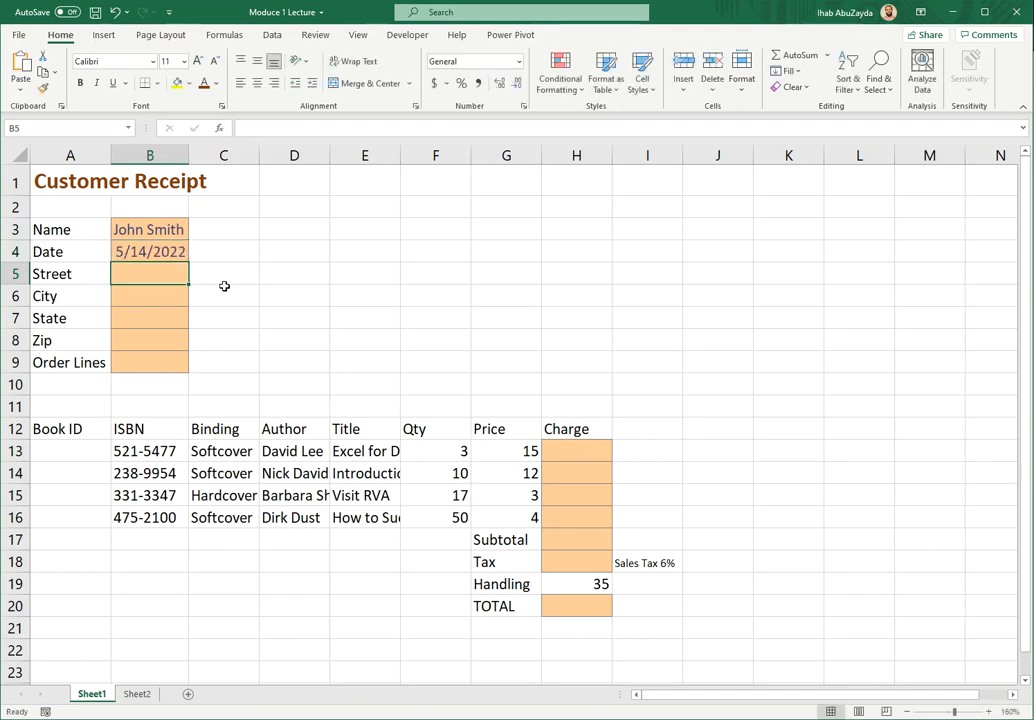
Enter the customer's street address in B5 and autofit column B to its contents.
type("1")
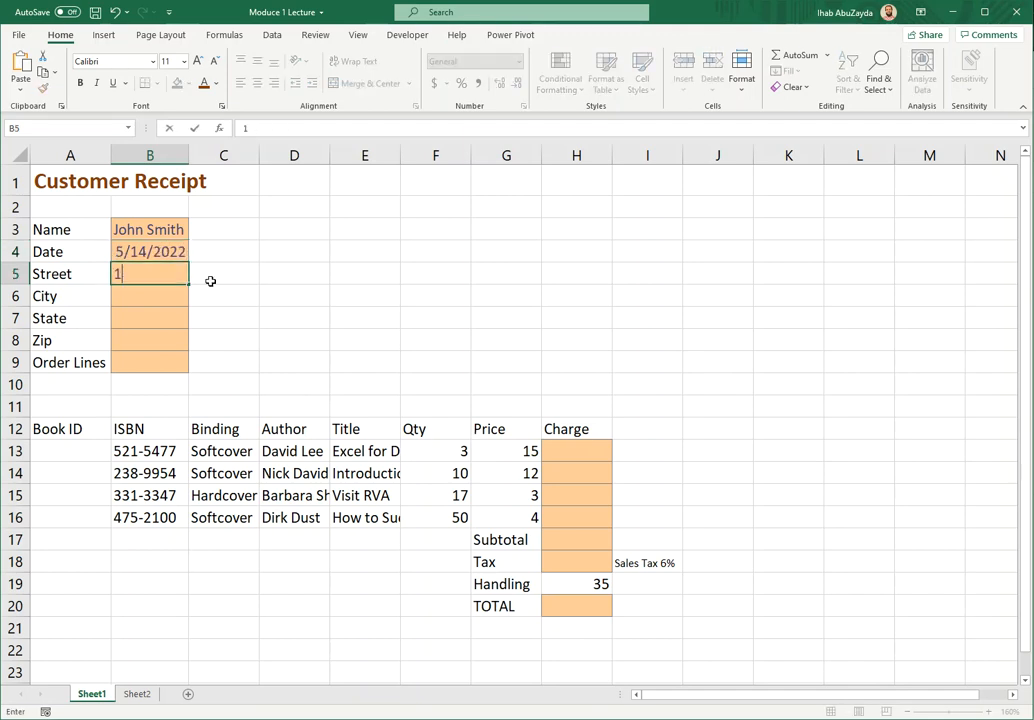
type("23 Hello Ave")
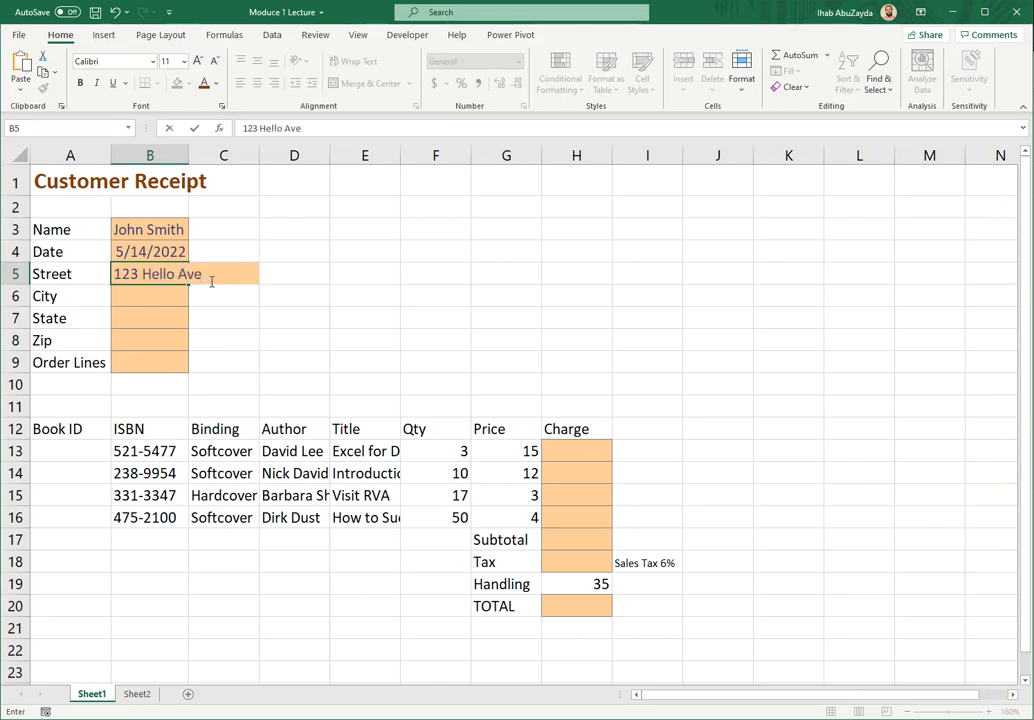
type(".")
key("Return")
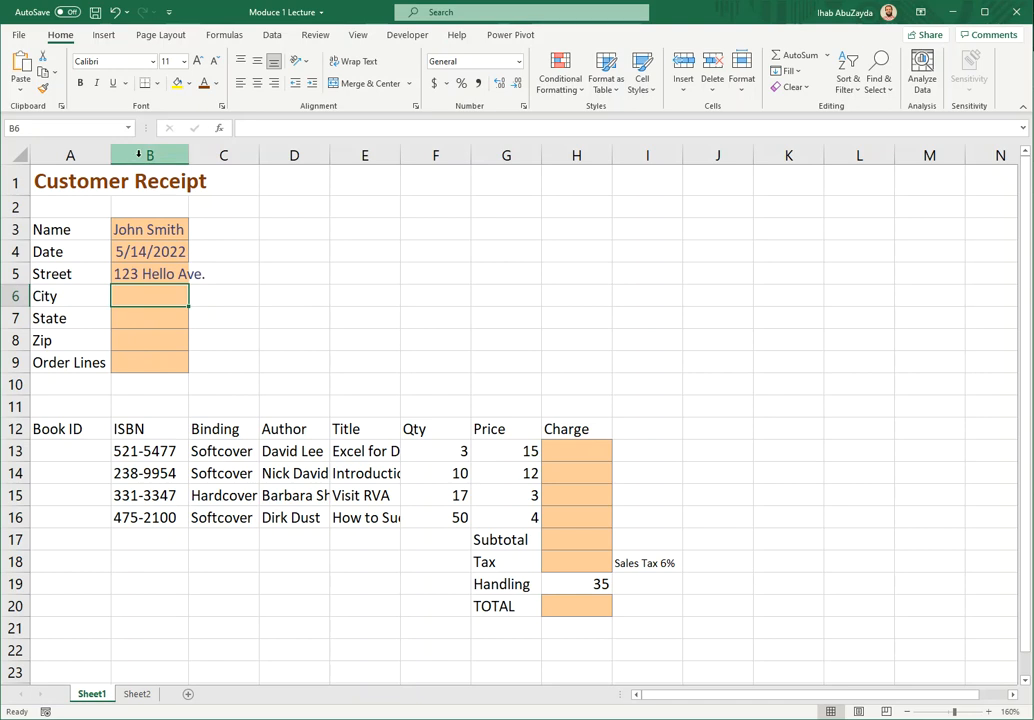
double_click(188, 152)
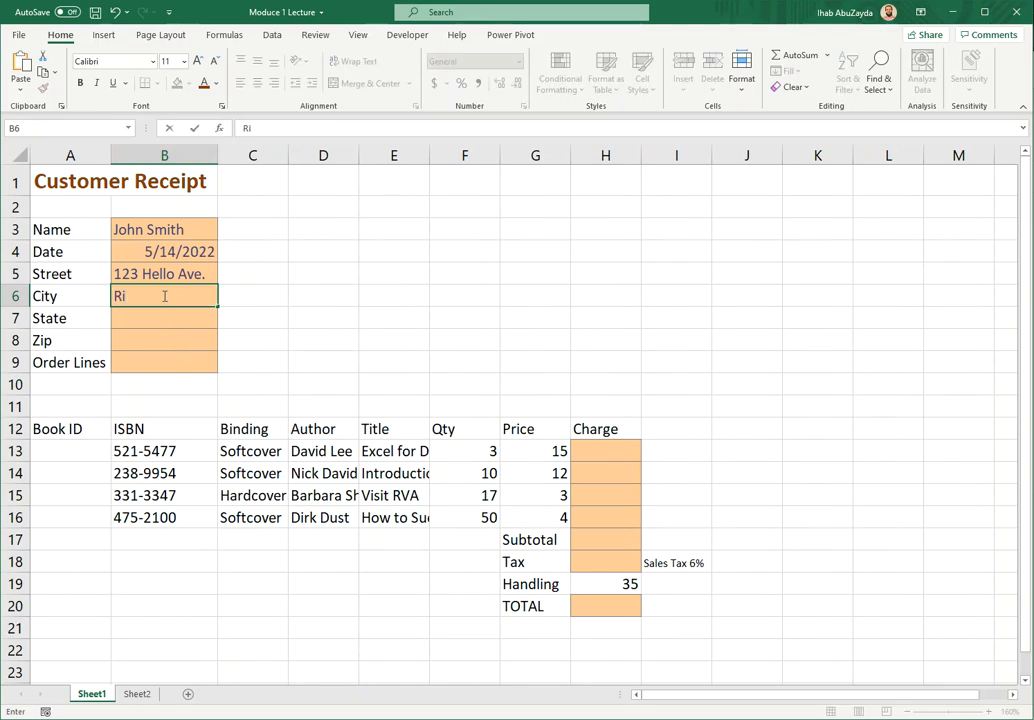
Fill in the customer's city, state and ZIP code in cells B6 to B8.
type("chmond")
key("Return")
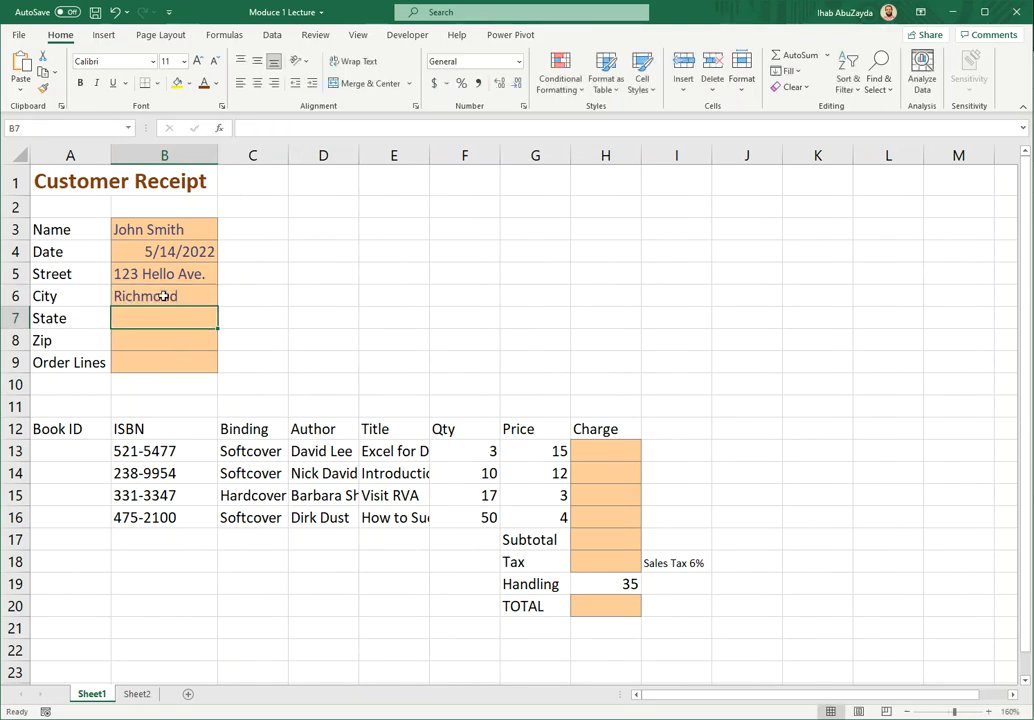
type("VA")
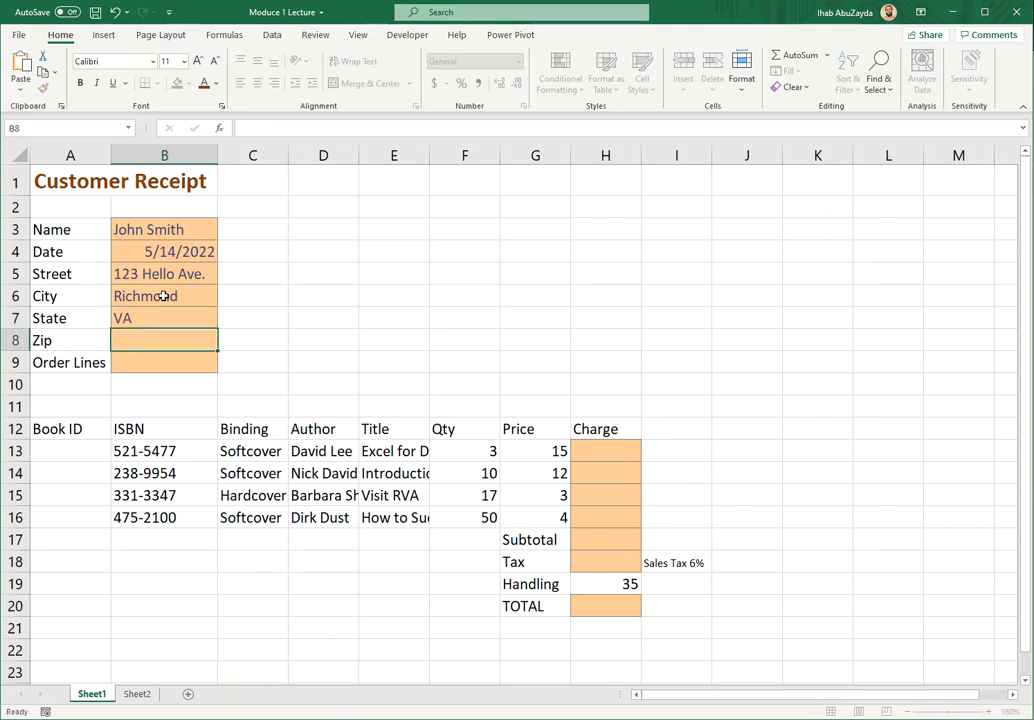
key("Return")
type("23228")
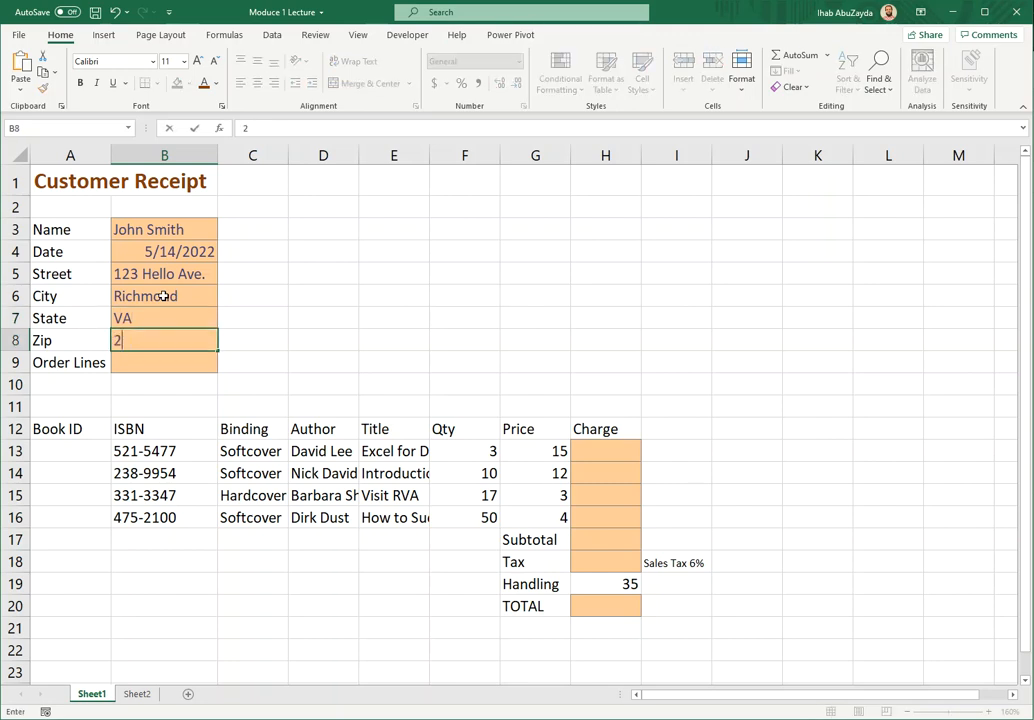
key("Return")
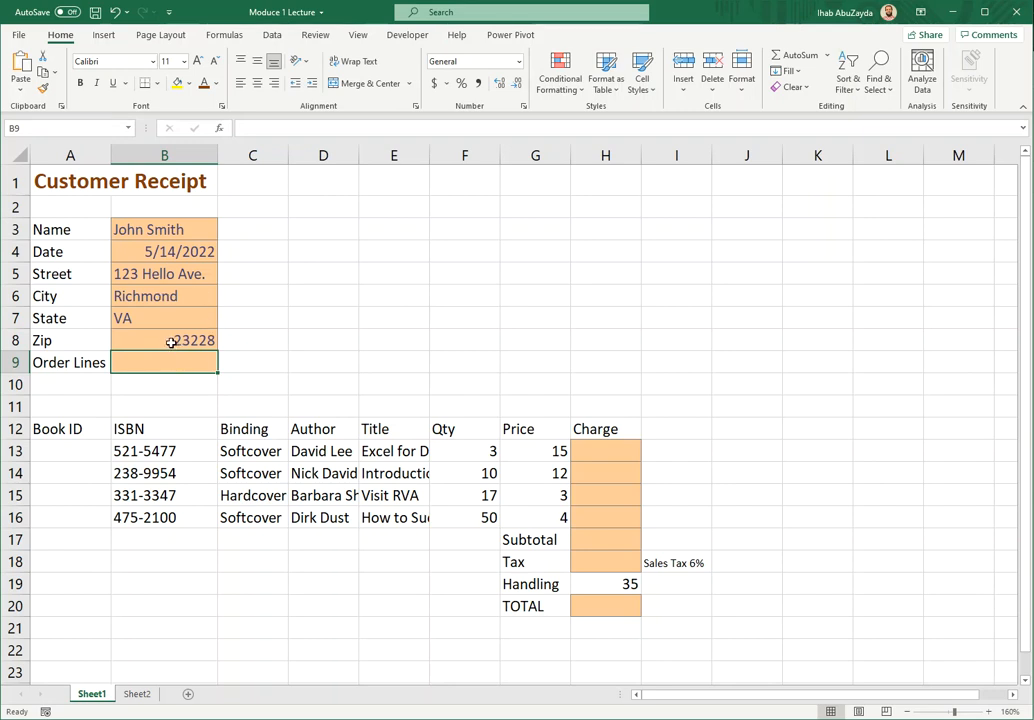
Replace the first digit of the ZIP code in B8 with 0.
left_click(173, 342)
key("F2")
key("shift+Right")
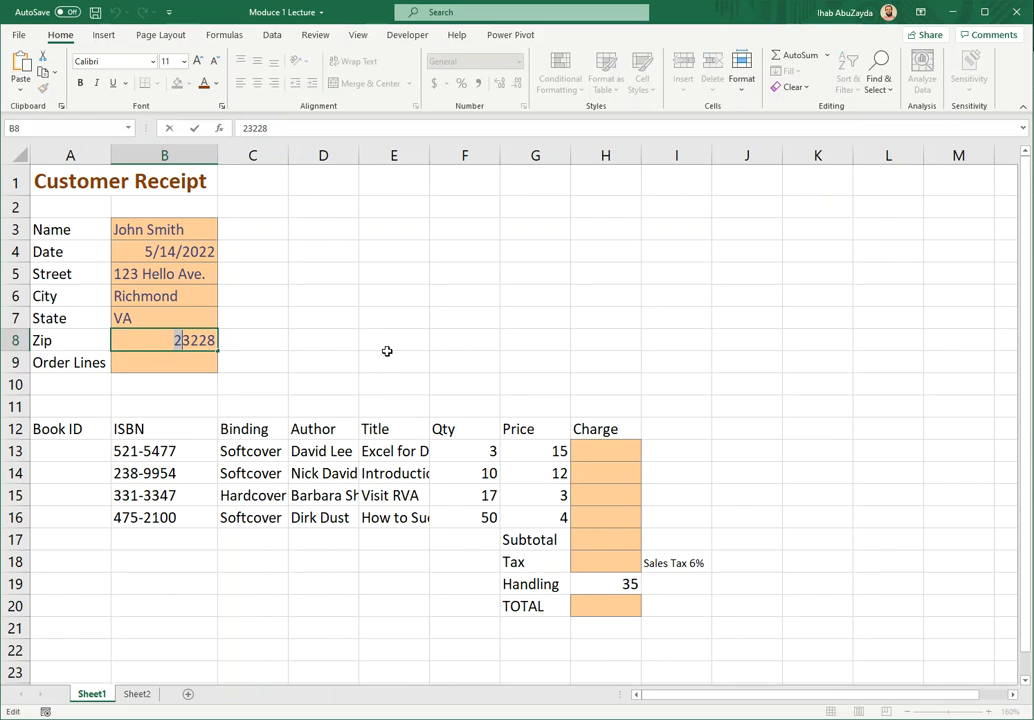
type("0")
double_click(180, 340)
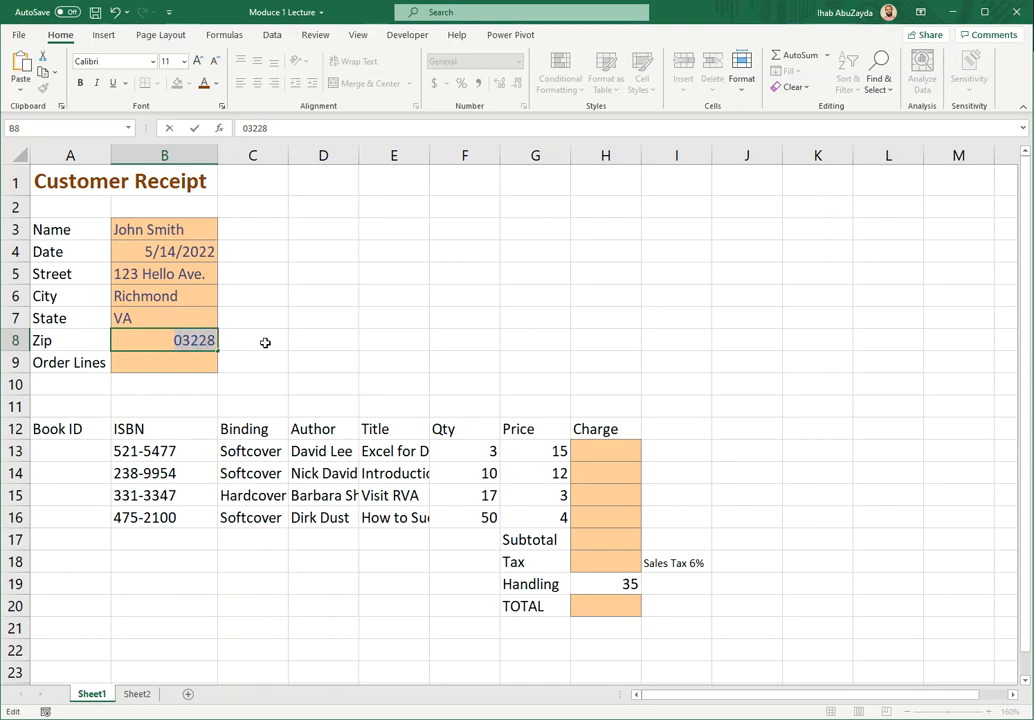
key("Return")
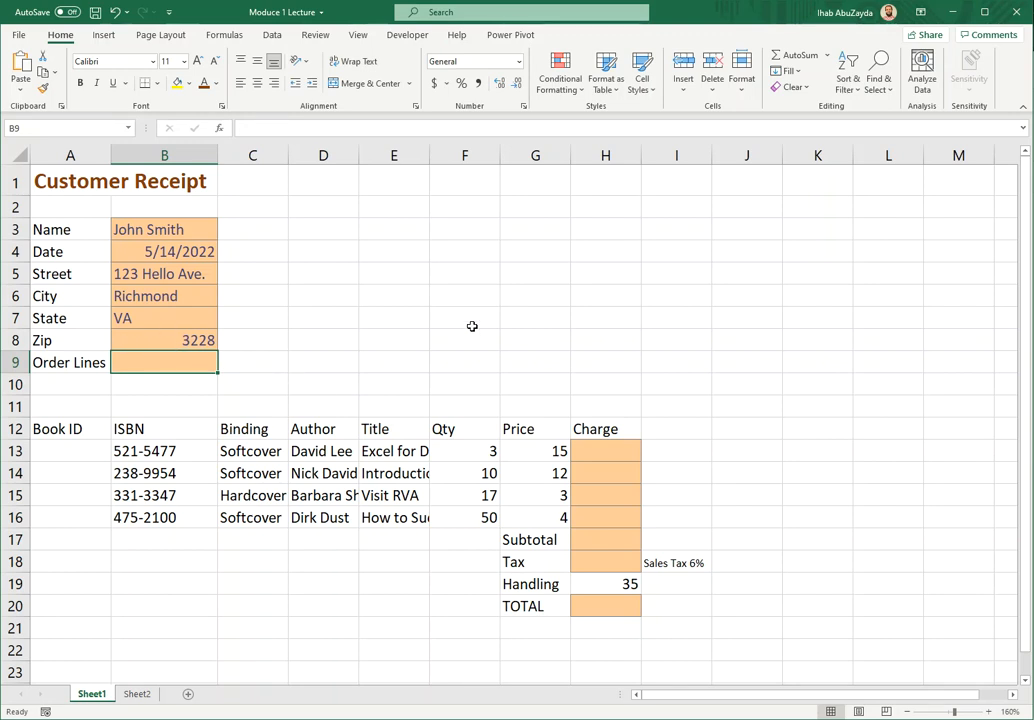
Re-enter the ZIP code in B8 as text by adding a leading 0 and an apostrophe in front.
double_click(190, 341)
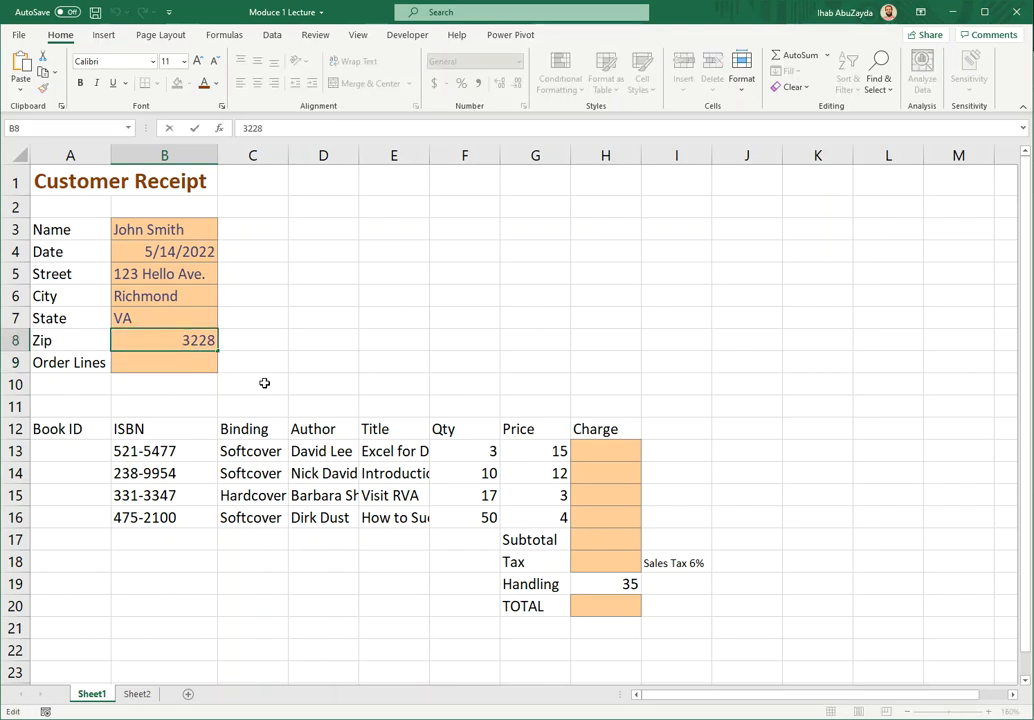
type("0")
type("'")
key("Return")
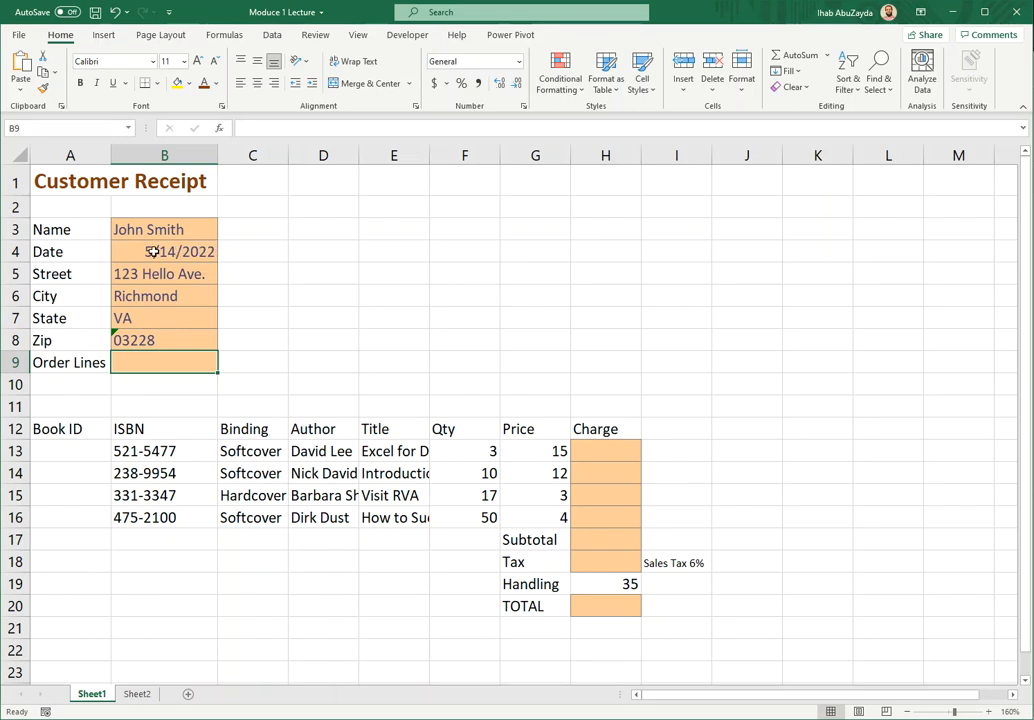
Enter 6 in D4 as a sample number and clear the cell again.
left_click(320, 253)
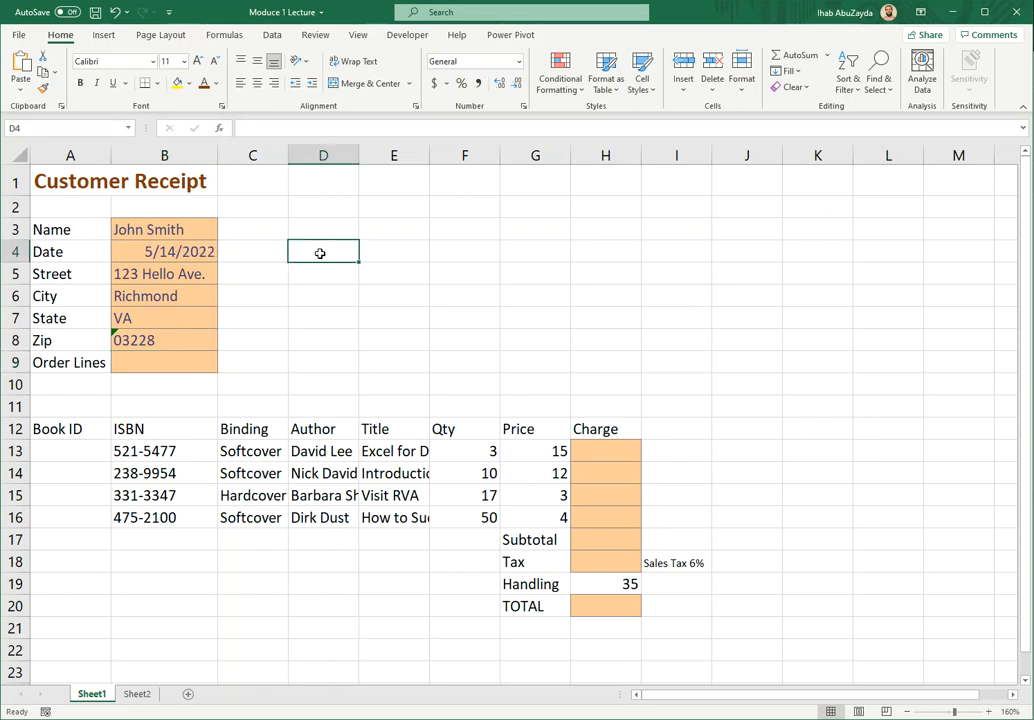
type("6")
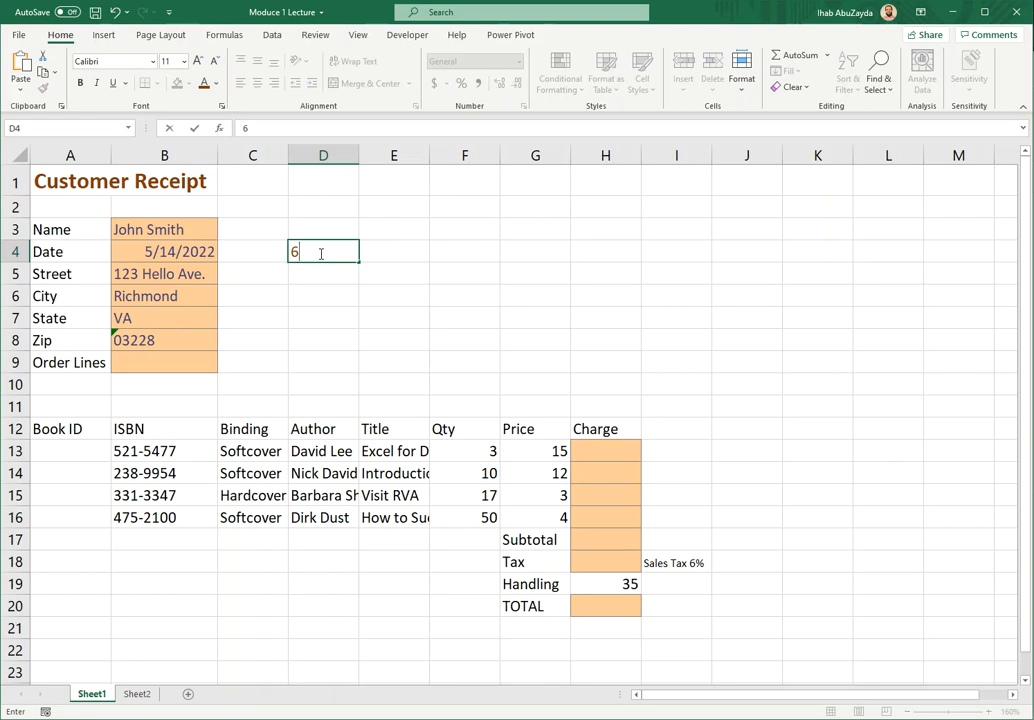
key("Return")
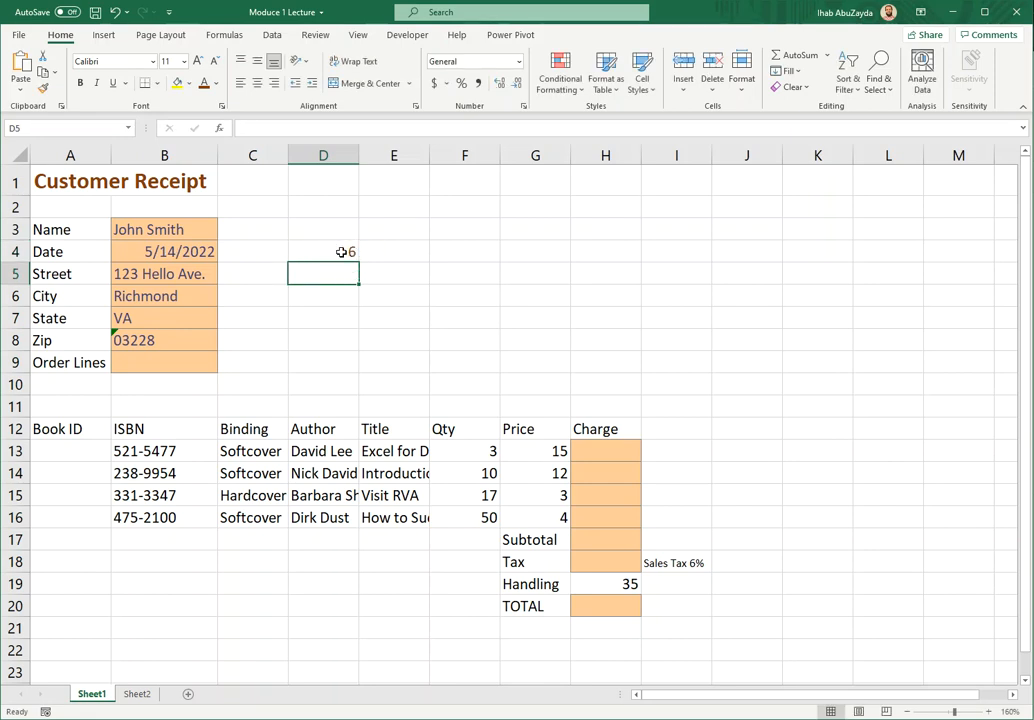
left_click(339, 250)
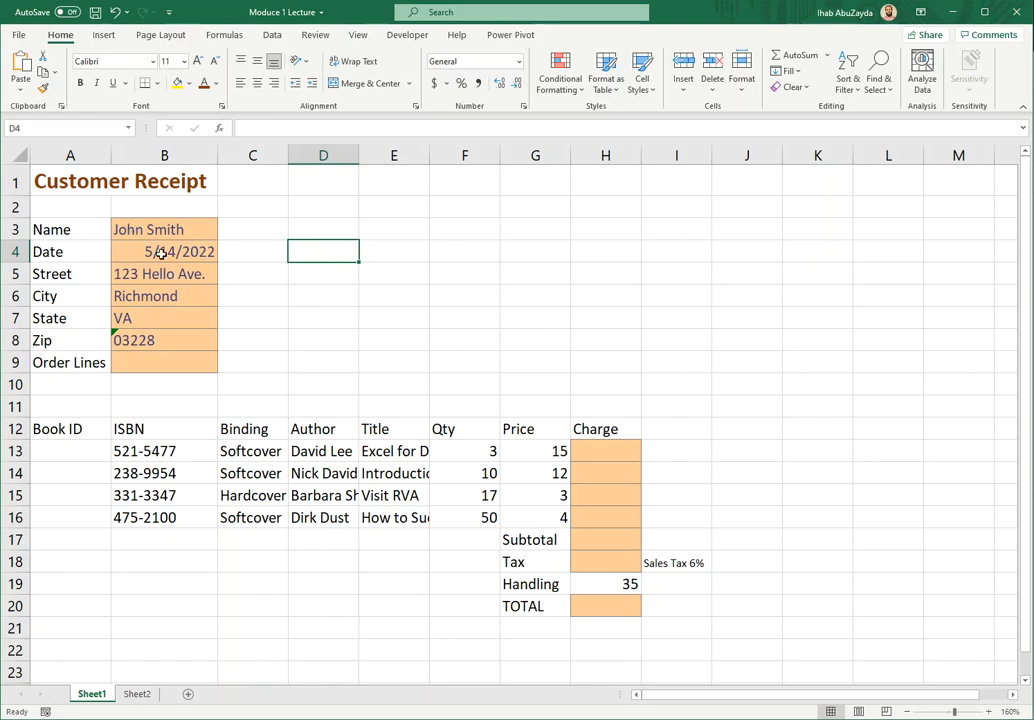
left_click(161, 254)
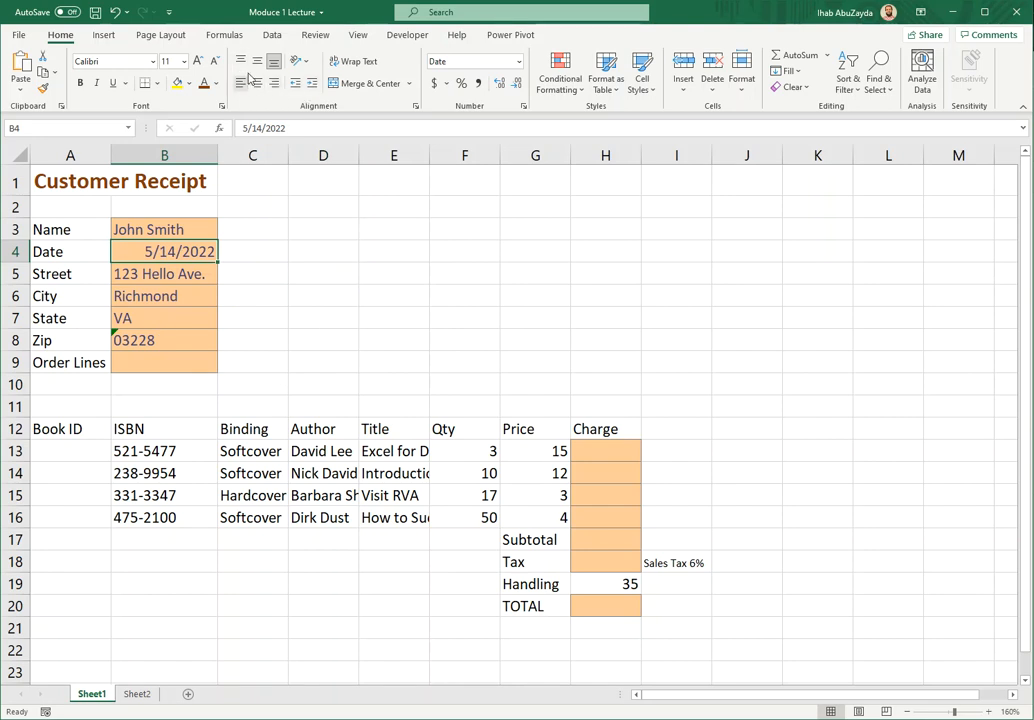
left_click(141, 364)
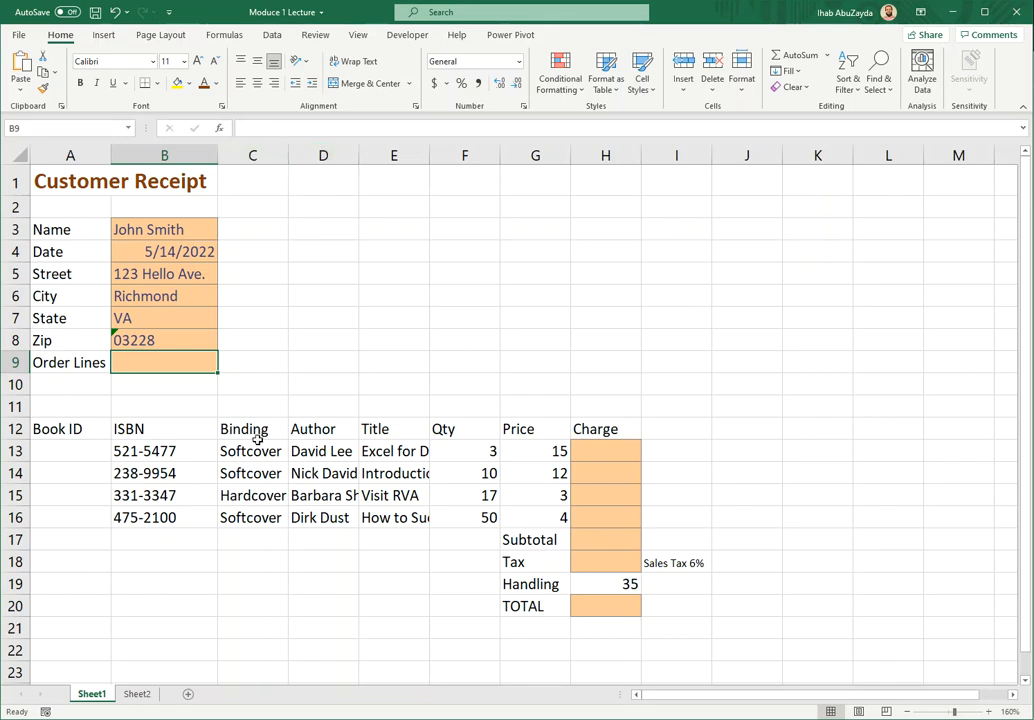
Autofit the Binding column C to its contents and widen the Author column D to 13.00.
double_click(289, 154)
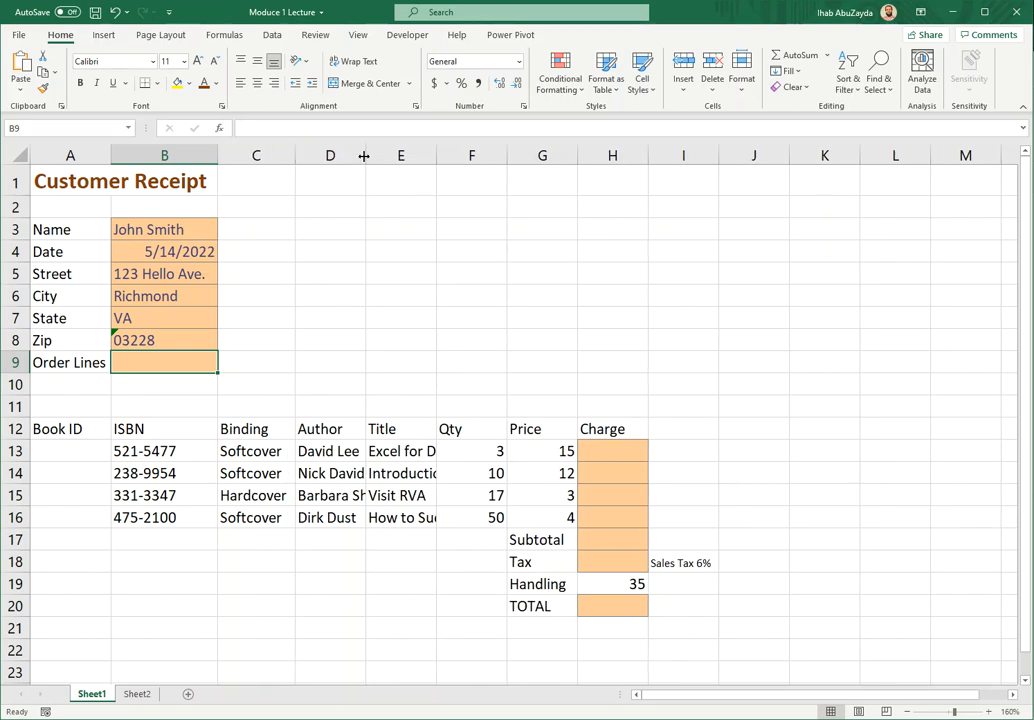
left_click_drag(364, 156, 401, 153)
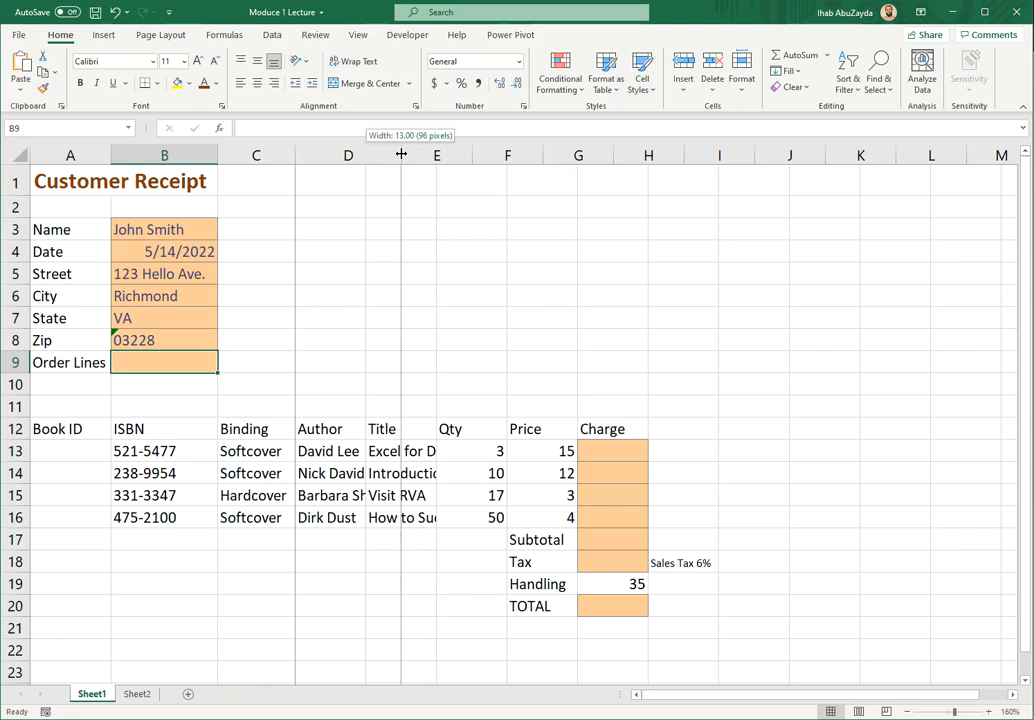
left_click_drag(401, 153, 402, 153)
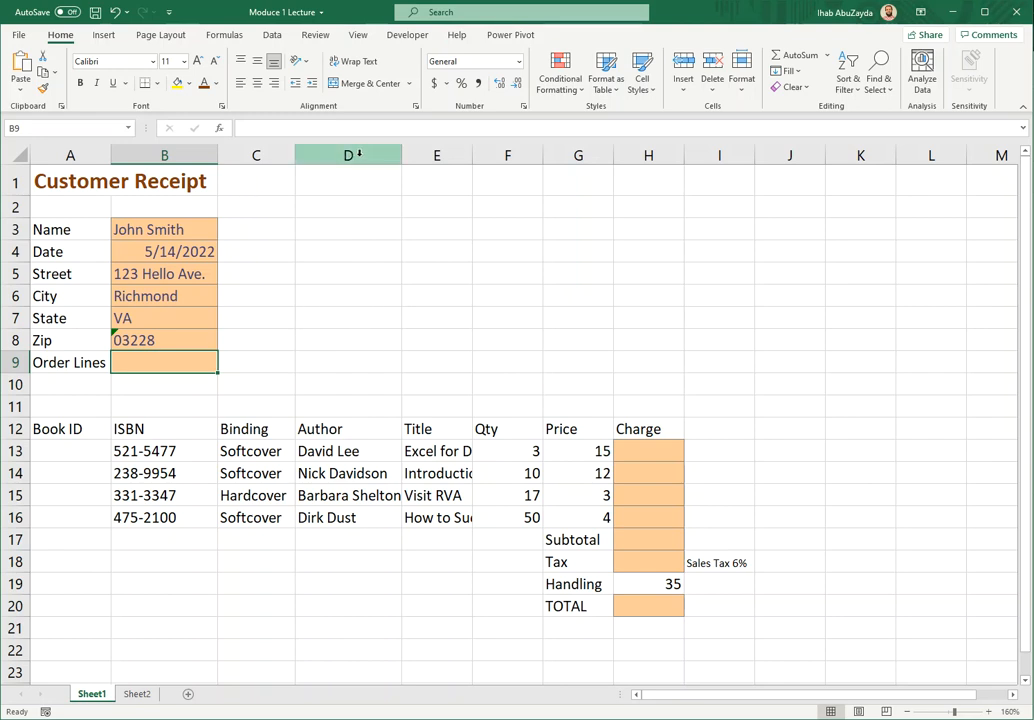
Give the Author column D a larger exact column width, and reduce that width slightly with a second value.
right_click(358, 155)
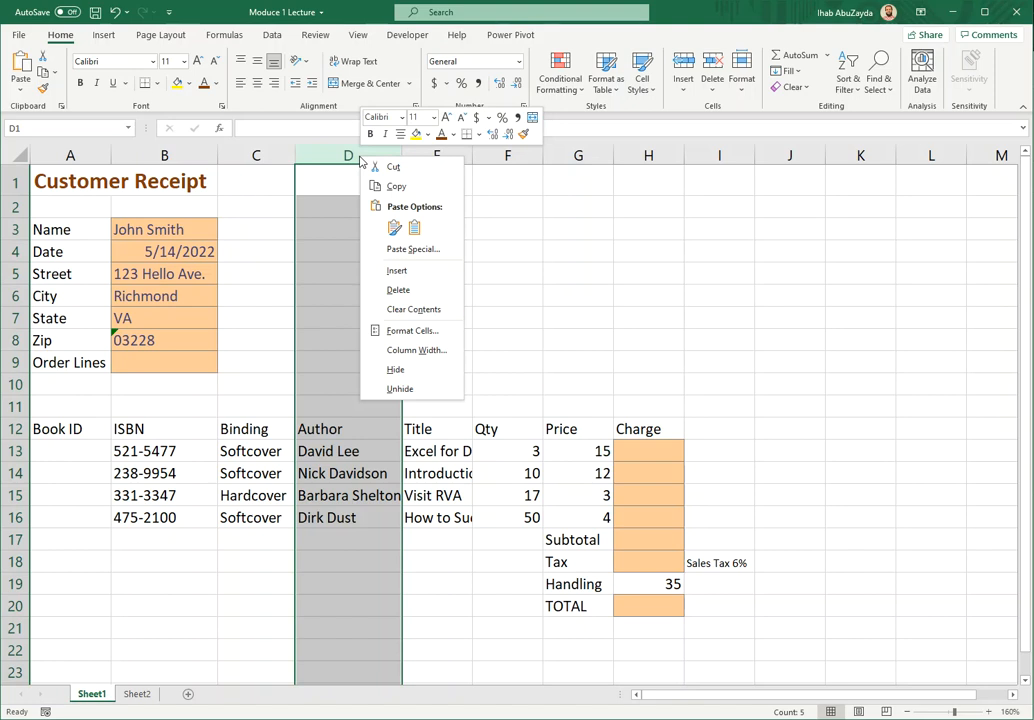
left_click(449, 351)
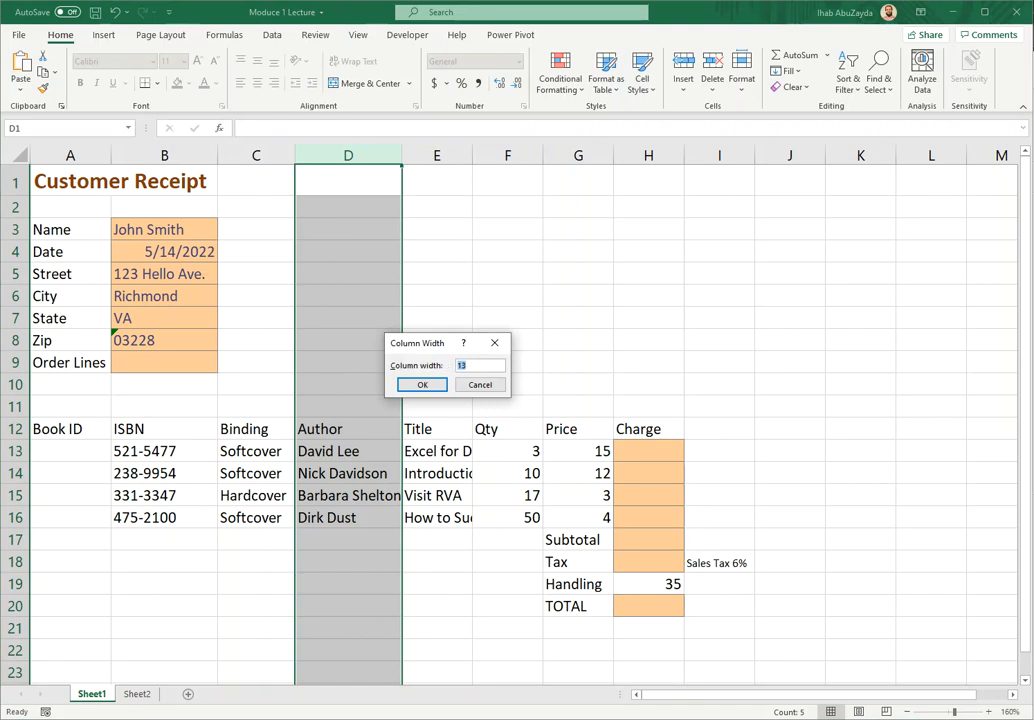
left_click(414, 385)
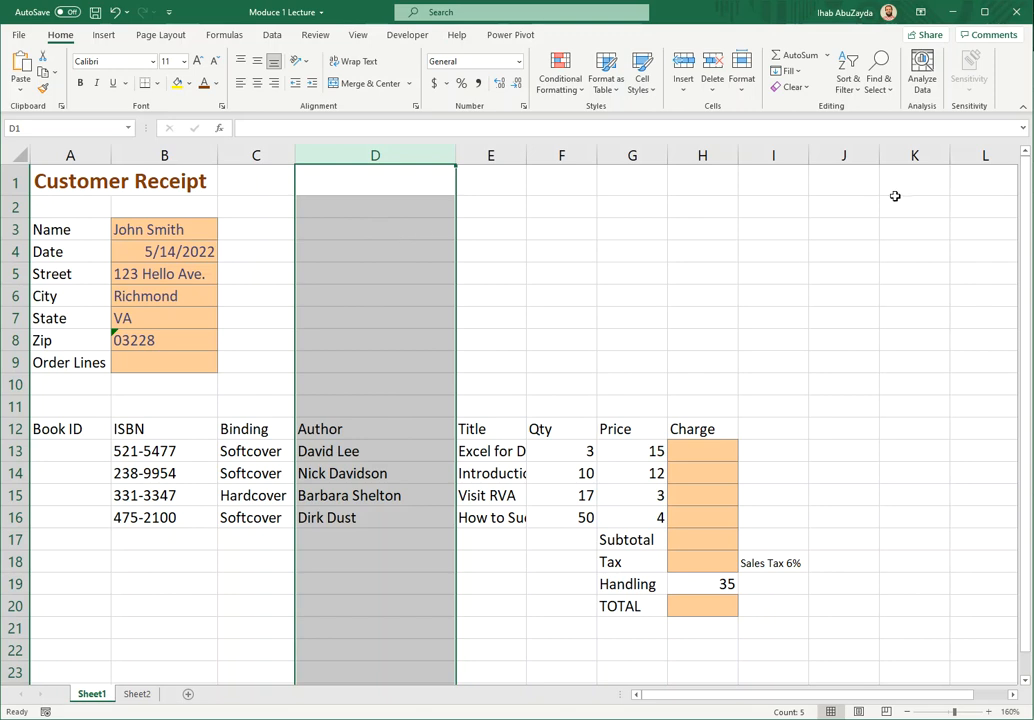
left_click(745, 76)
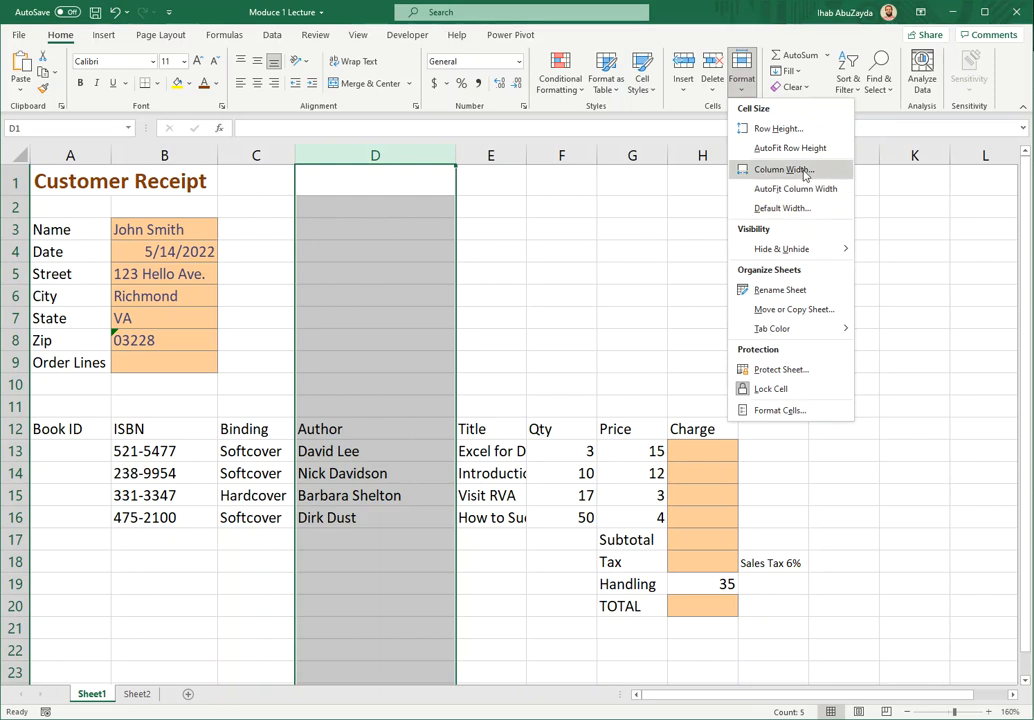
left_click(805, 172)
left_click_drag(311, 330, 544, 324)
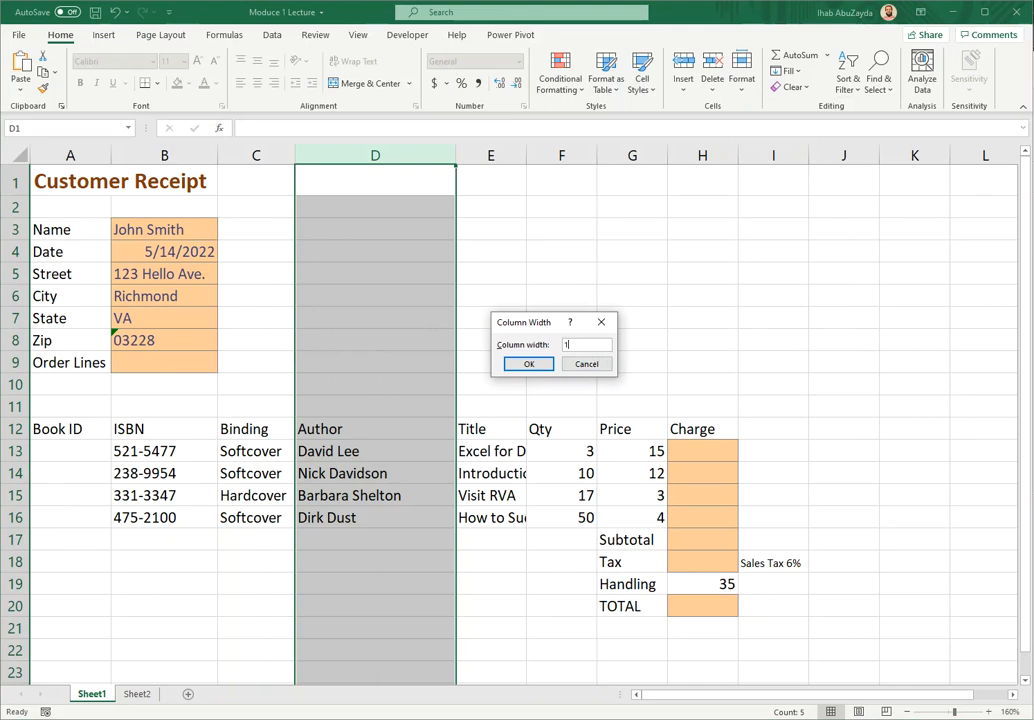
left_click(527, 363)
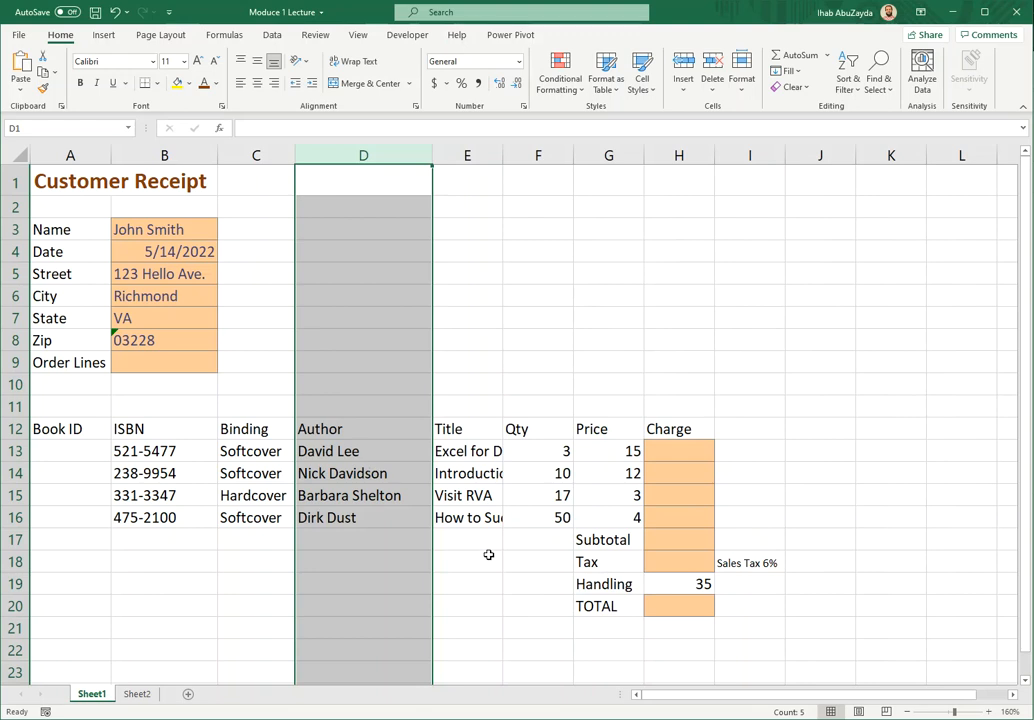
Set the width of the Author and Title columns, D and E, to 15 together.
left_click(476, 518)
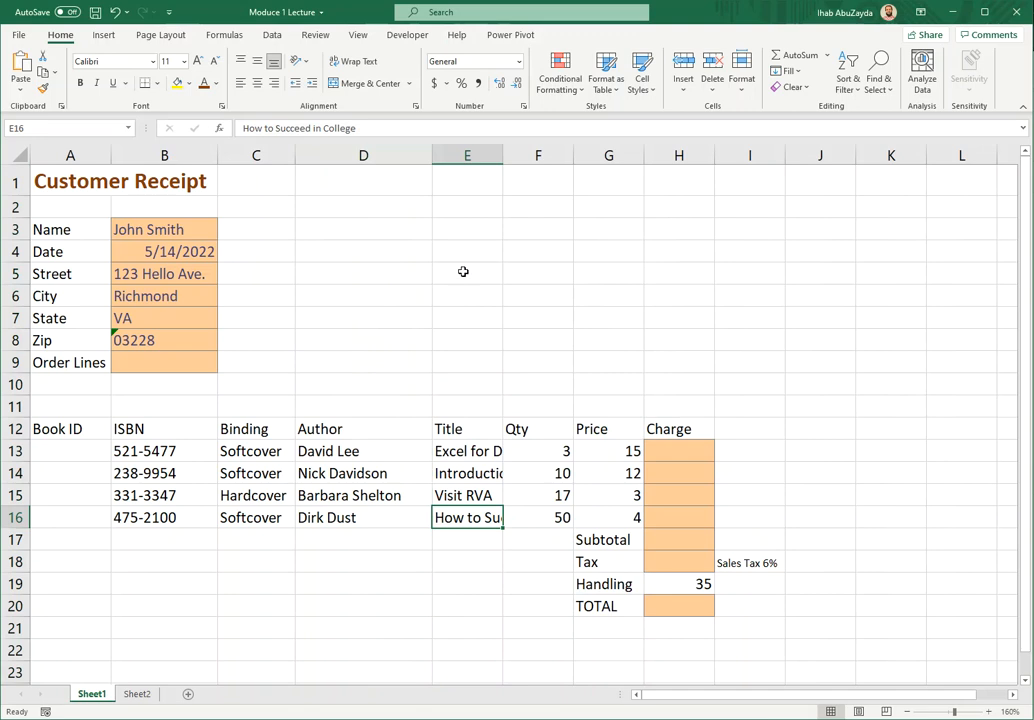
left_click_drag(471, 321, 404, 321)
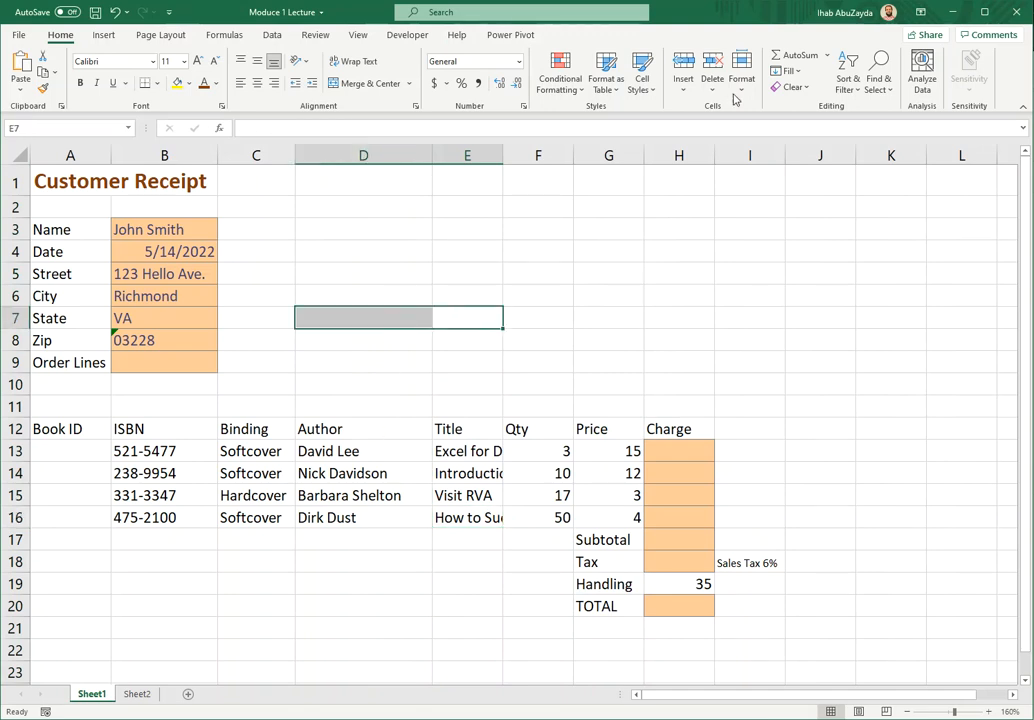
left_click(738, 90)
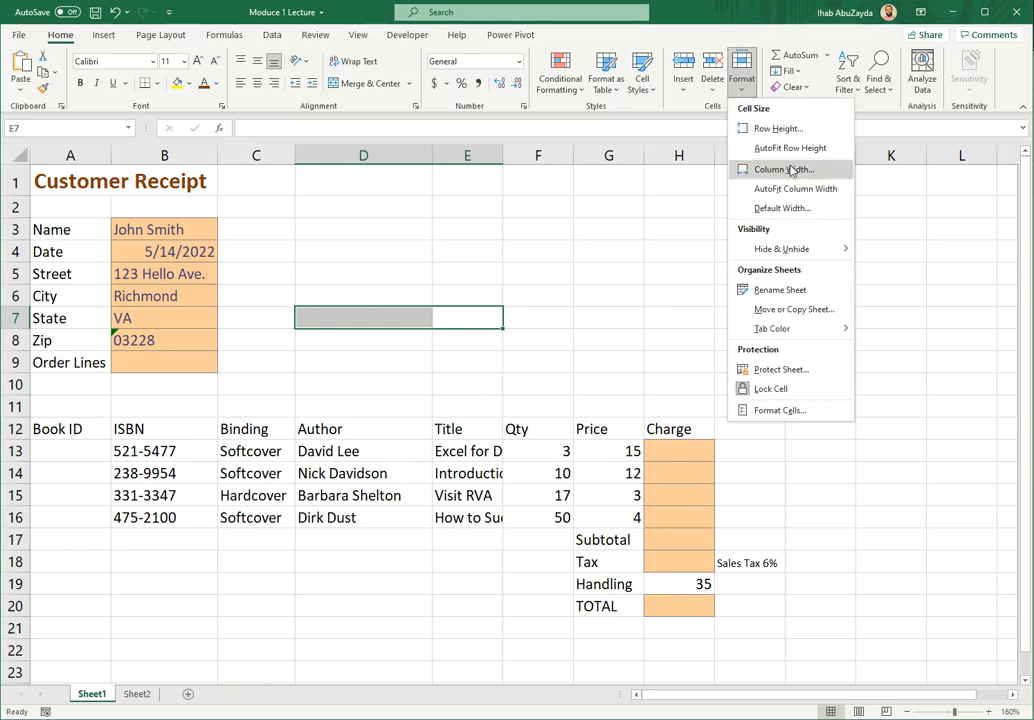
left_click(790, 169)
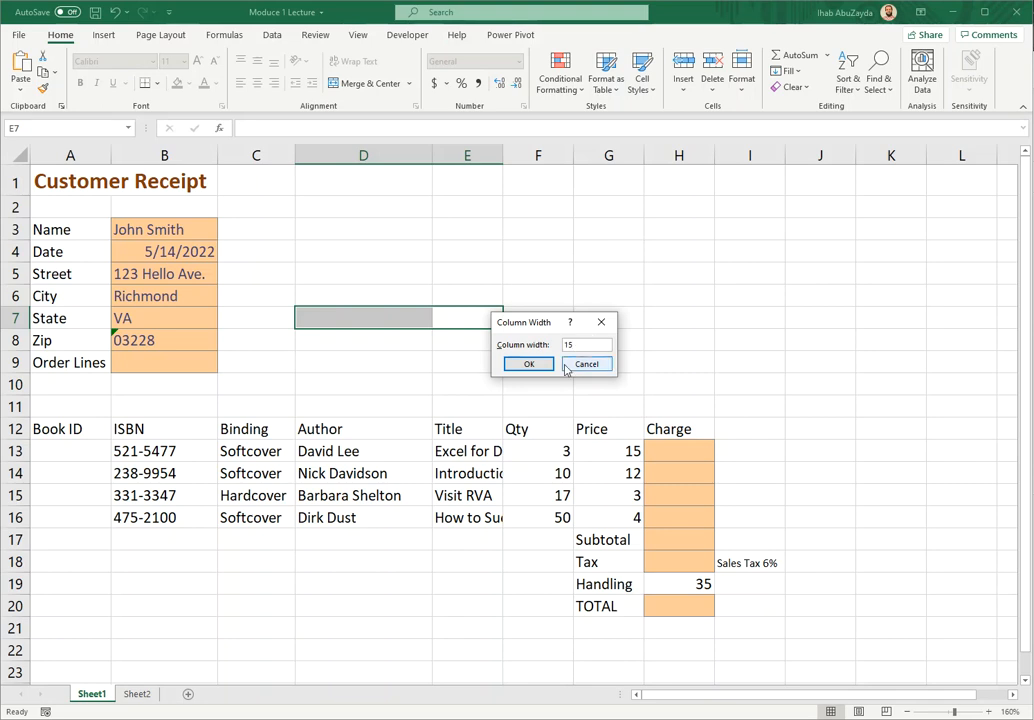
left_click(532, 363)
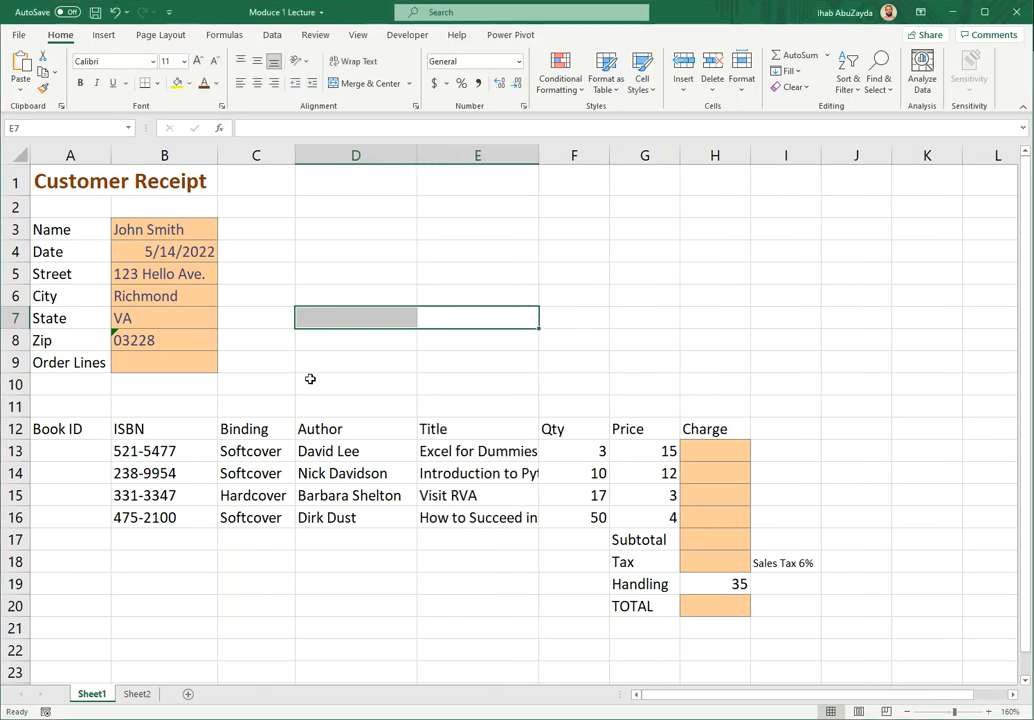
Autofit the Title column E to its contents and narrow it slightly, keeping the full book titles readable.
left_click(457, 390)
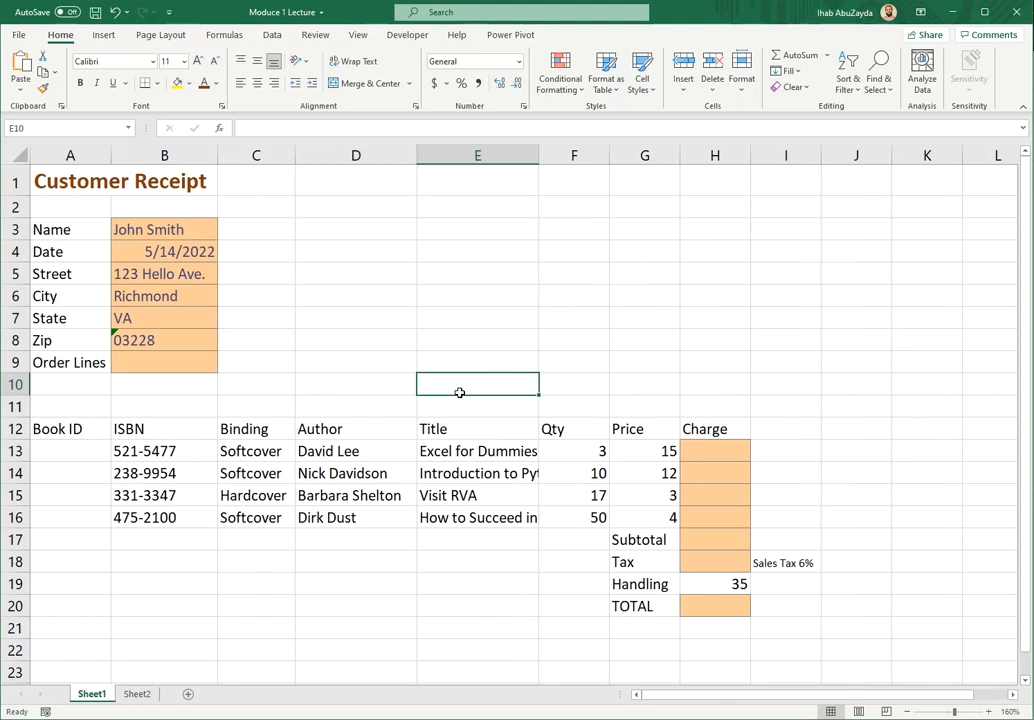
double_click(537, 155)
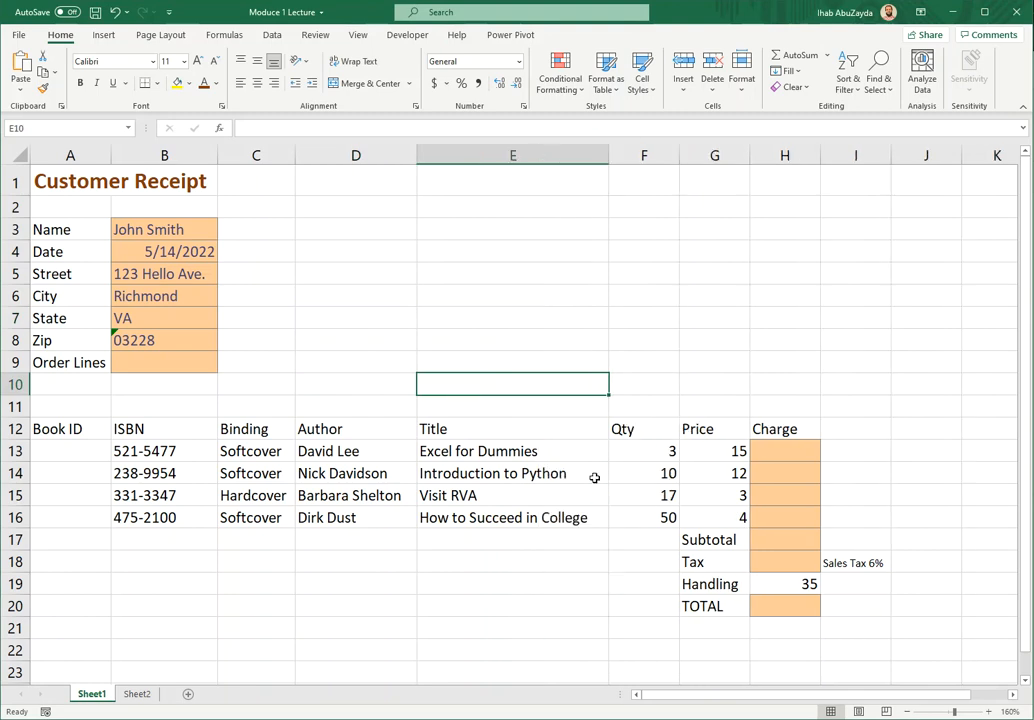
left_click_drag(607, 150, 602, 152)
left_click(687, 297)
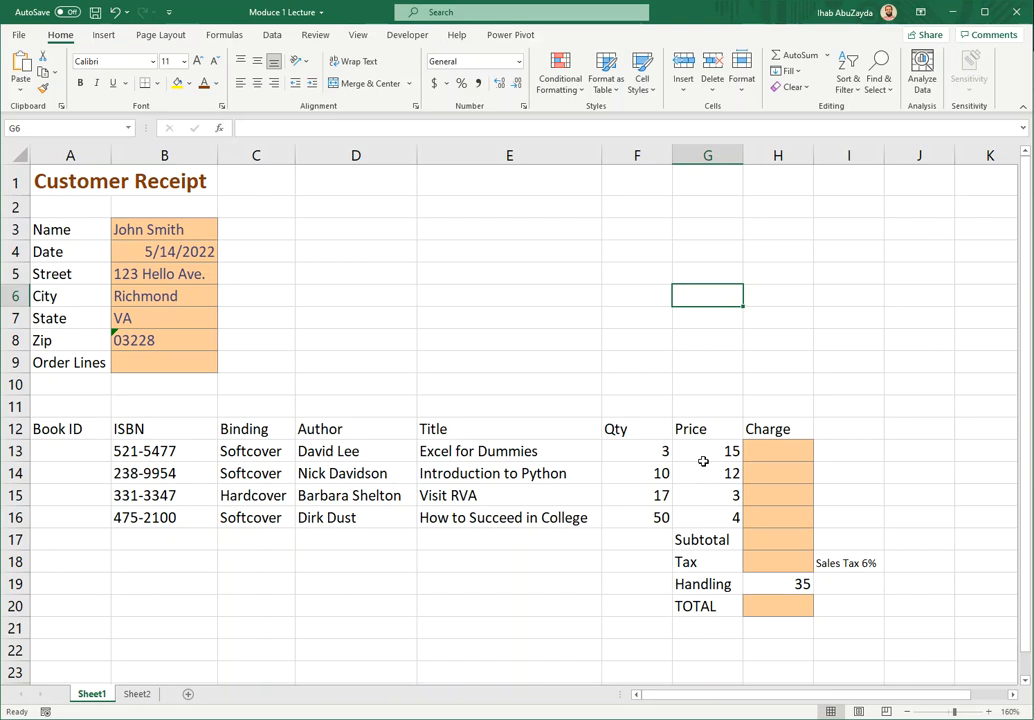
Calculate the first book's charge in H13 as quantity times price with the formula =F13*G13.
left_click(773, 451)
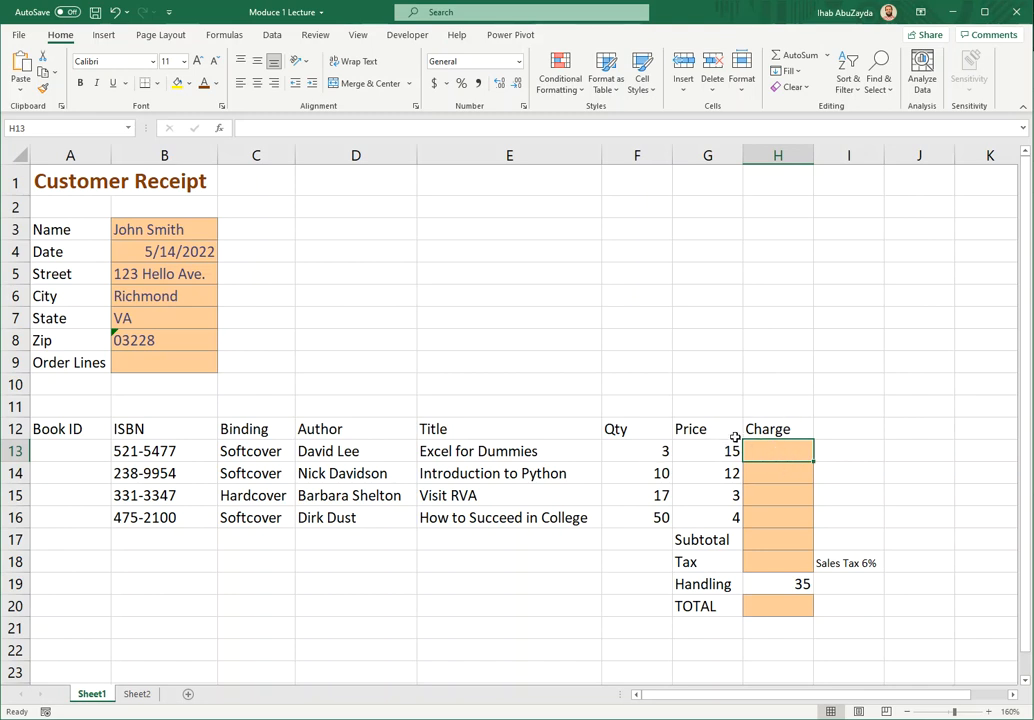
type("=")
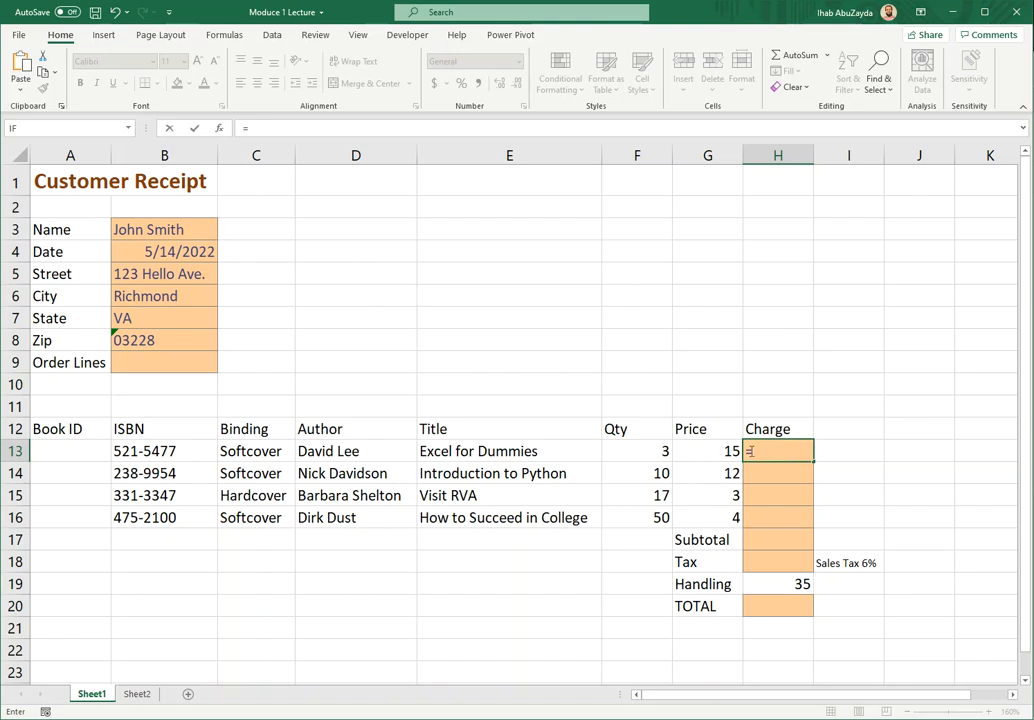
left_click(642, 452)
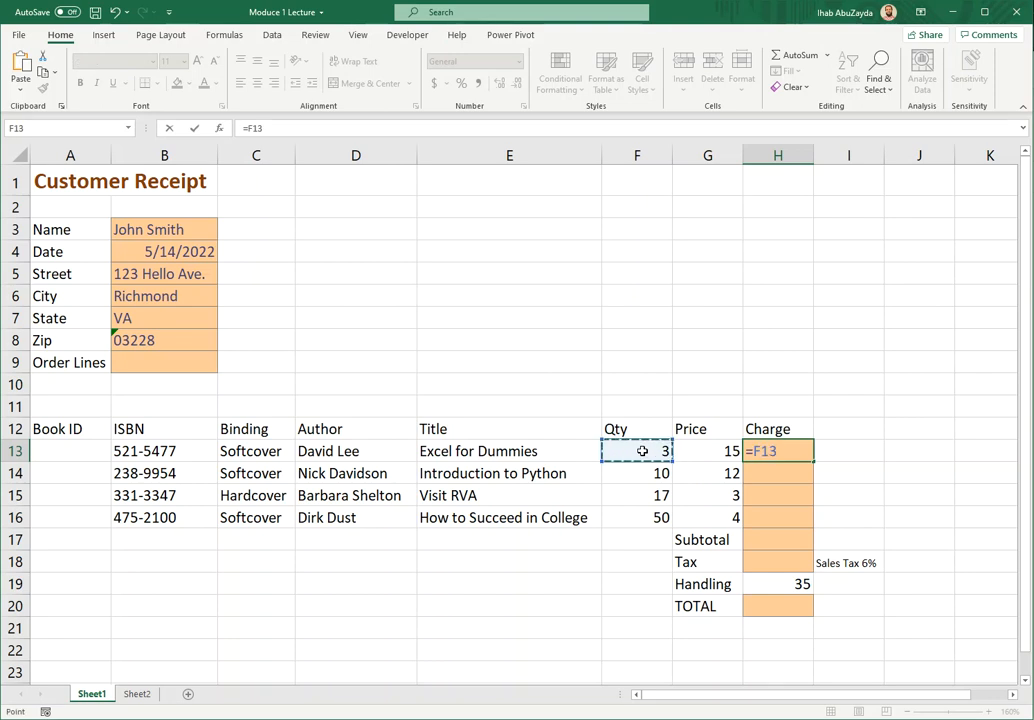
type("*")
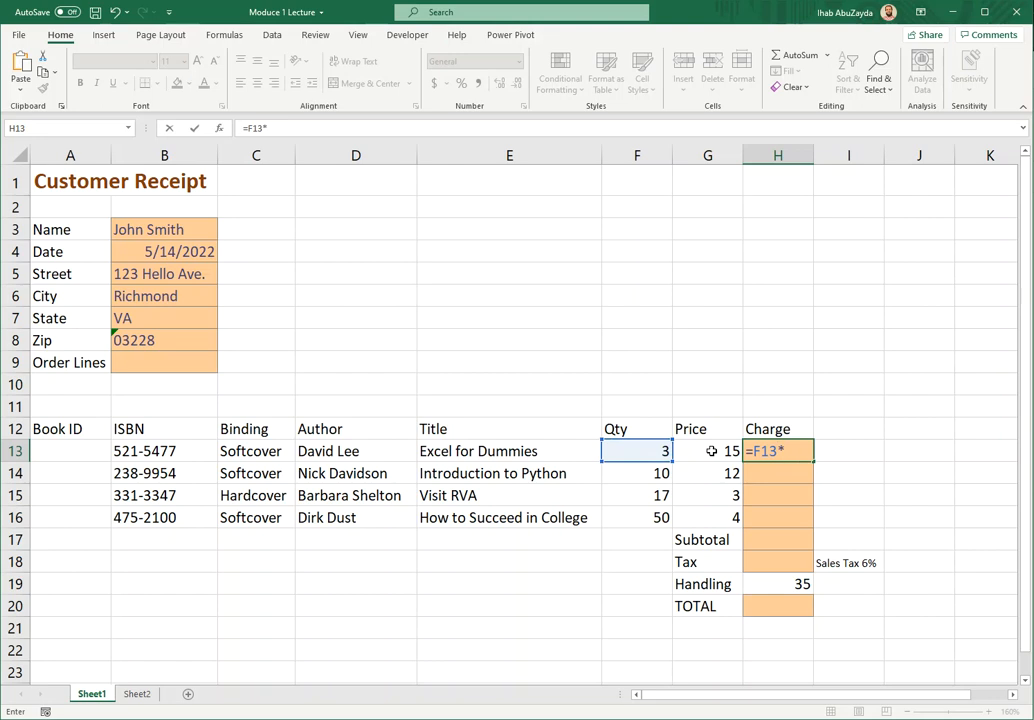
left_click(711, 451)
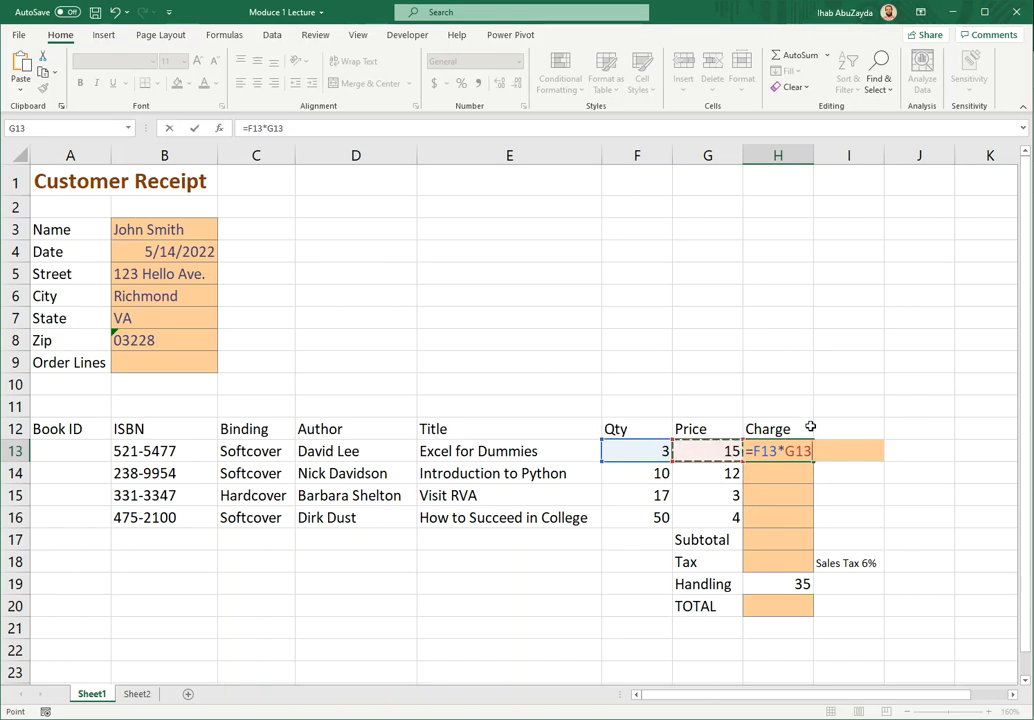
key("Return")
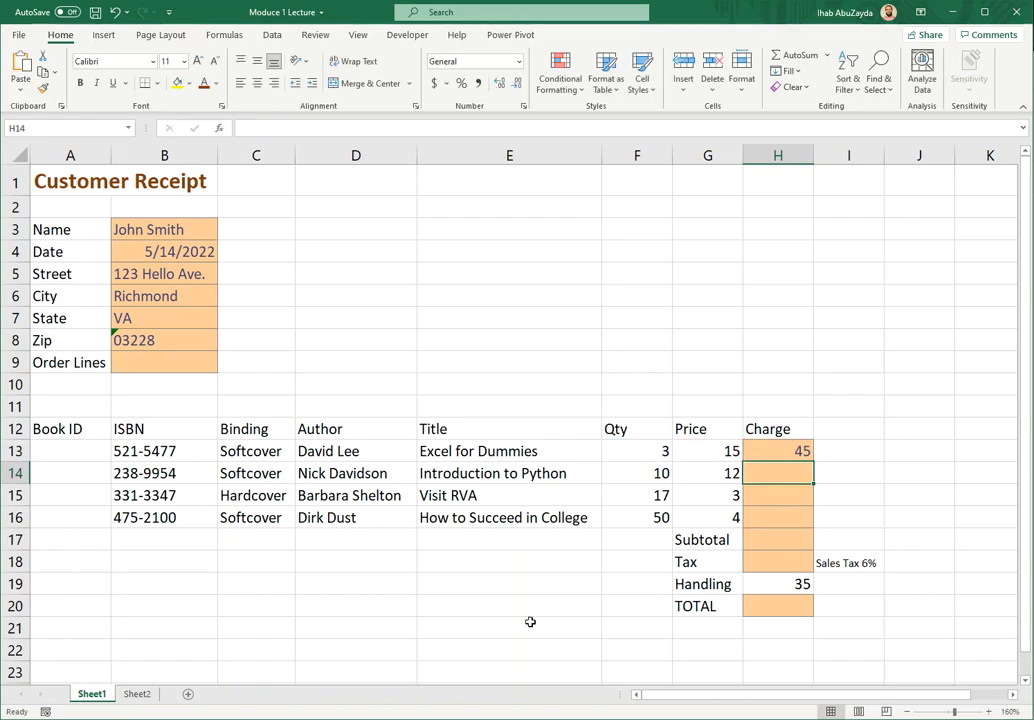
Set the quantity in F13 to 2 and select the charge cell H13.
left_click(645, 452)
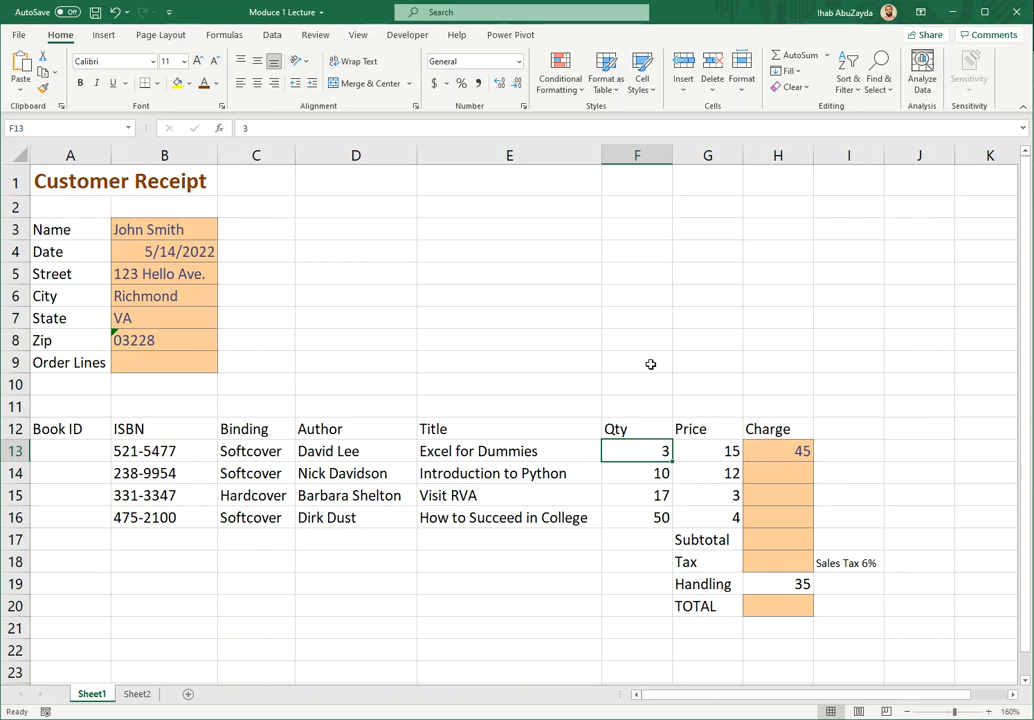
type("2")
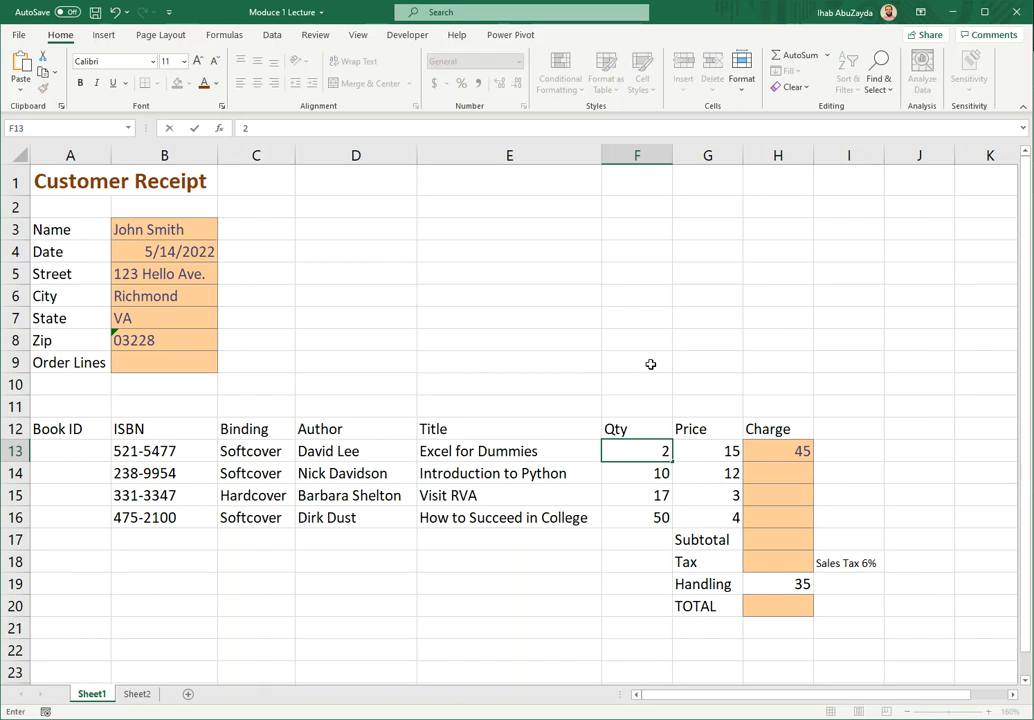
key("Return")
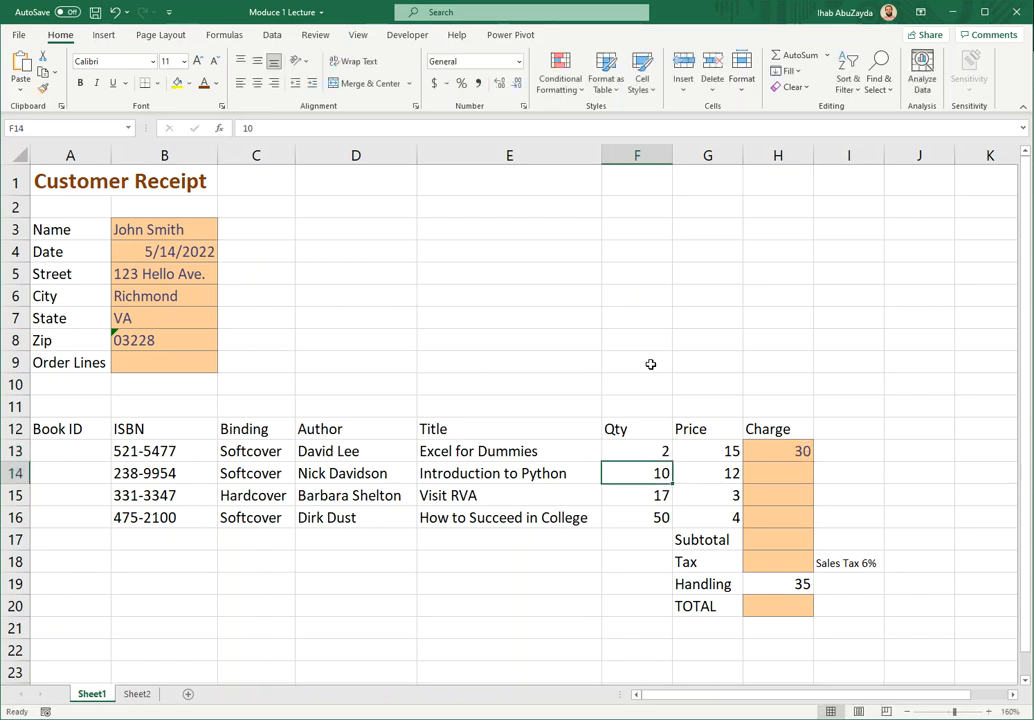
left_click(790, 451)
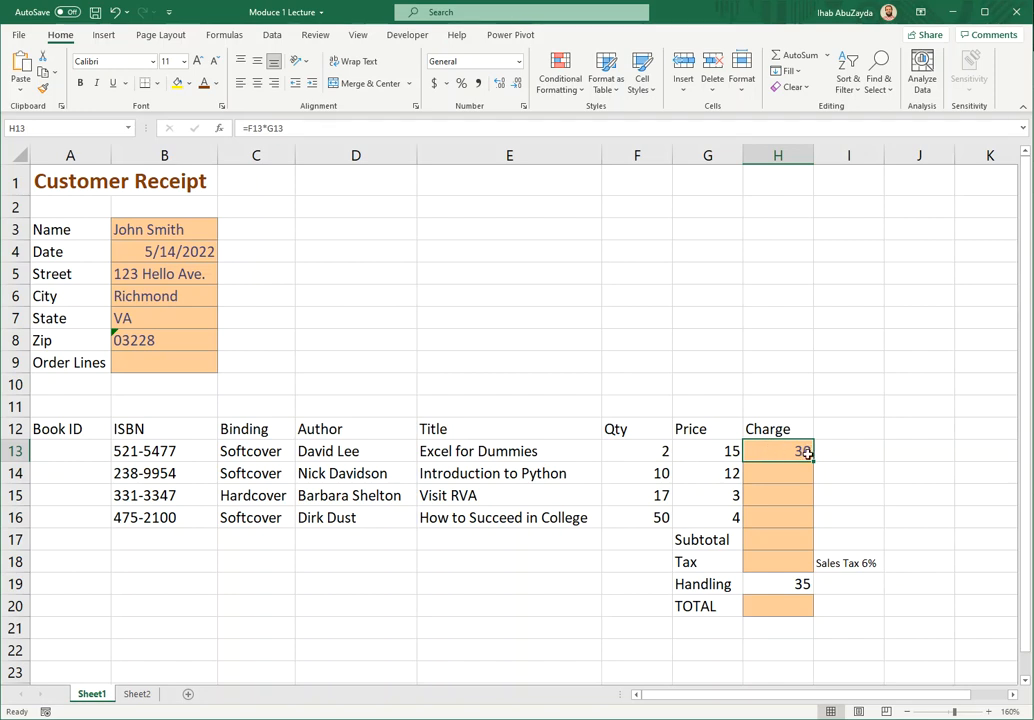
Calculate the second book's charge in H14 as quantity times price with the formula =F14*G14.
left_click(764, 473)
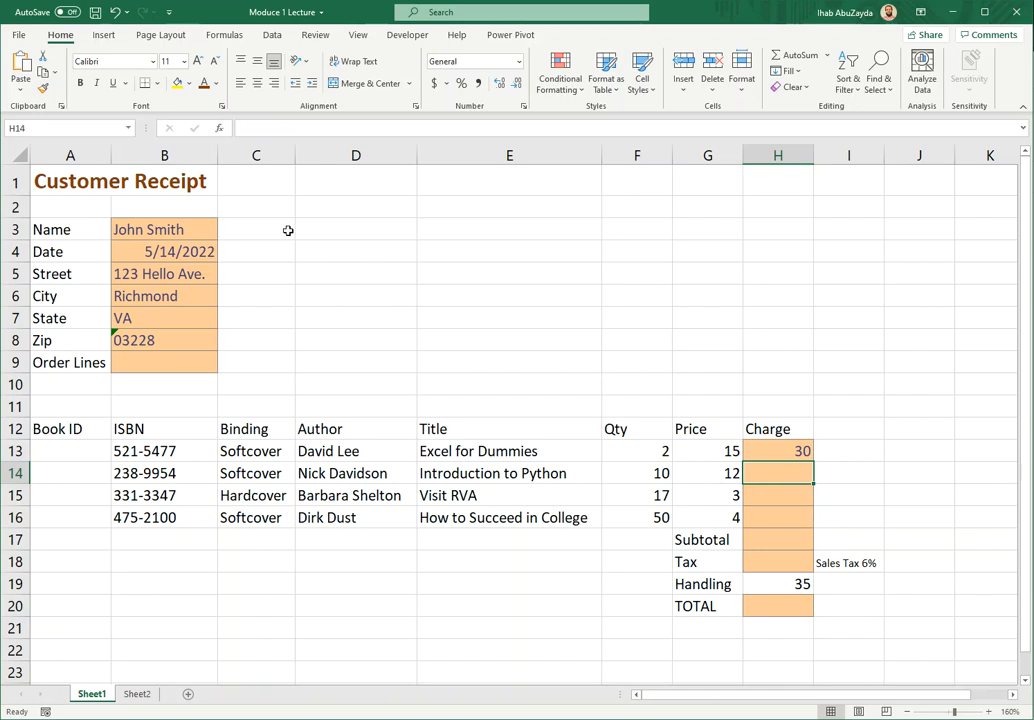
left_click(265, 125)
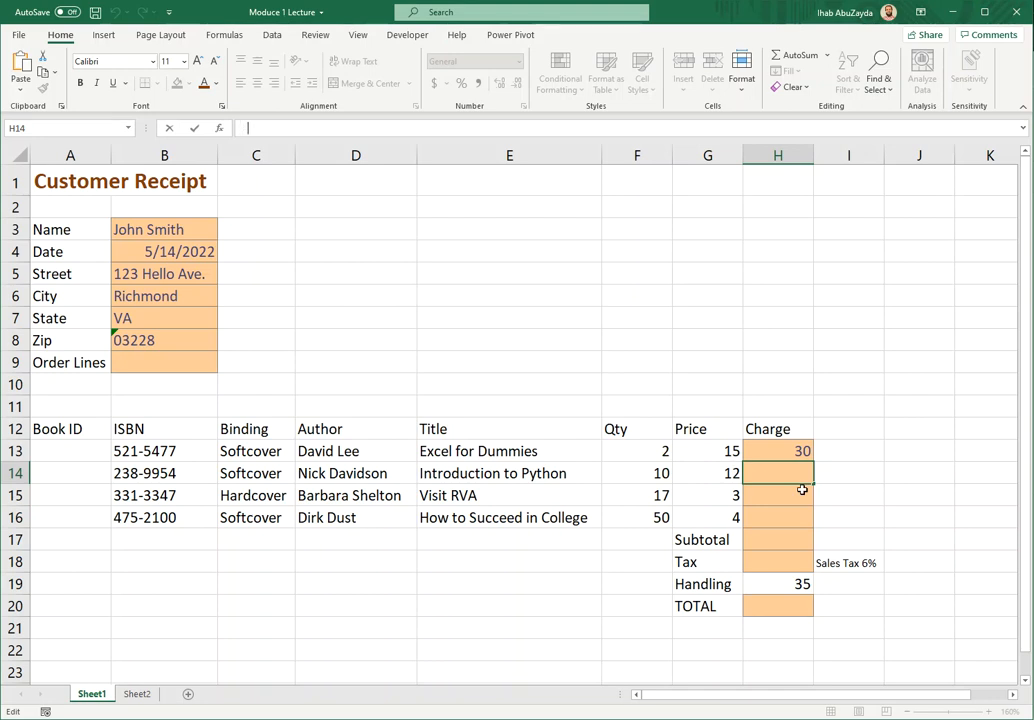
type("=")
left_click(662, 474)
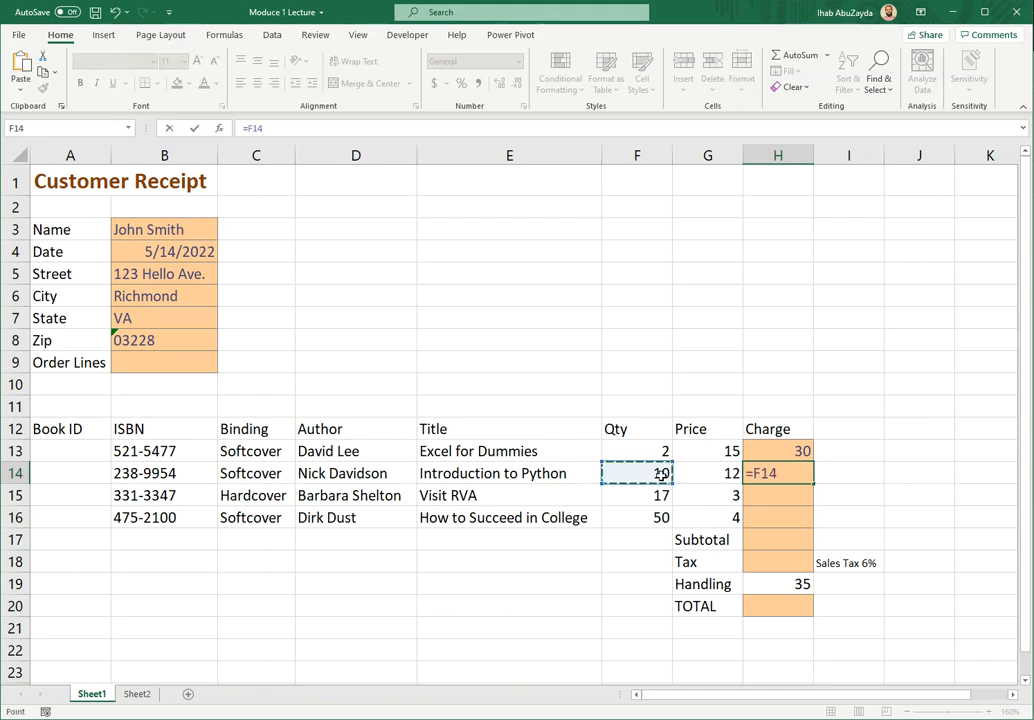
type("*")
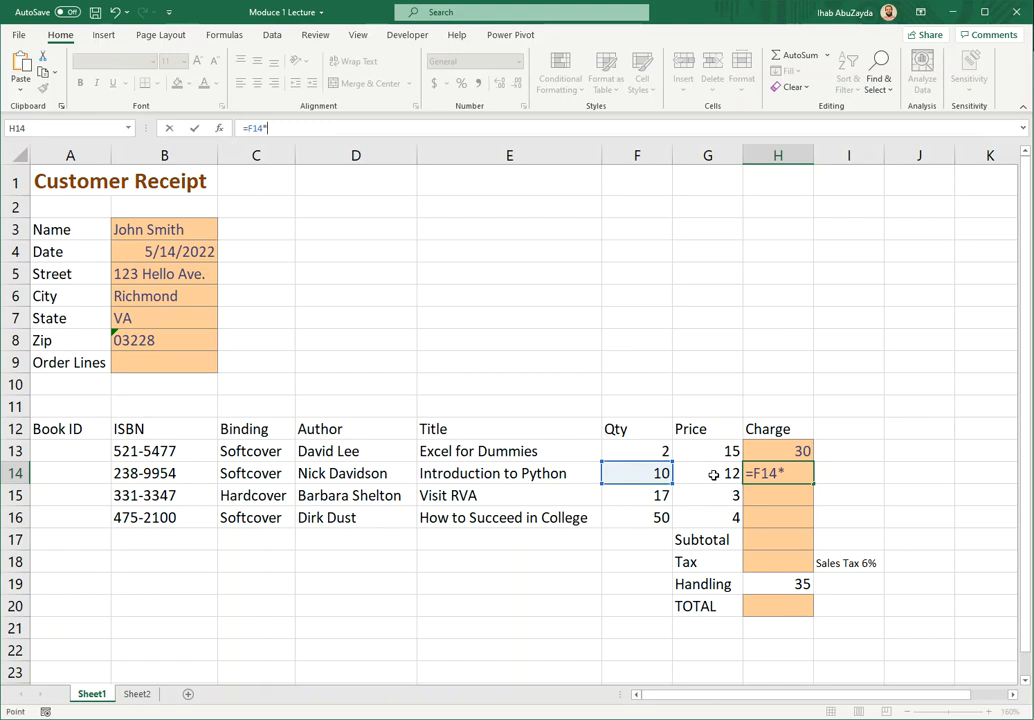
left_click(710, 476)
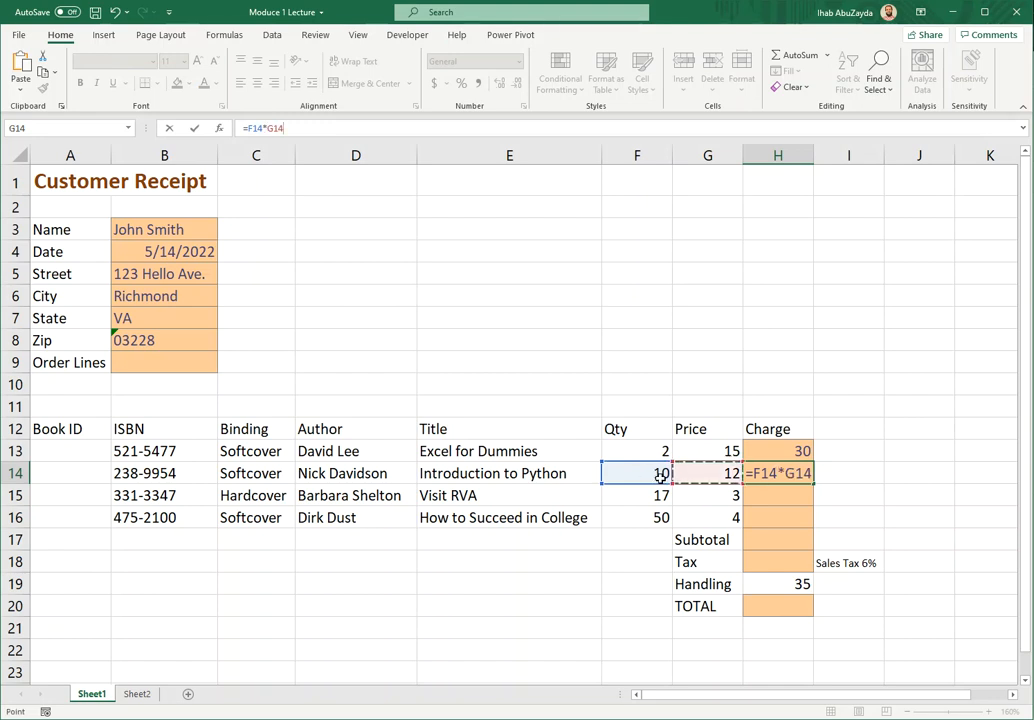
key("Return")
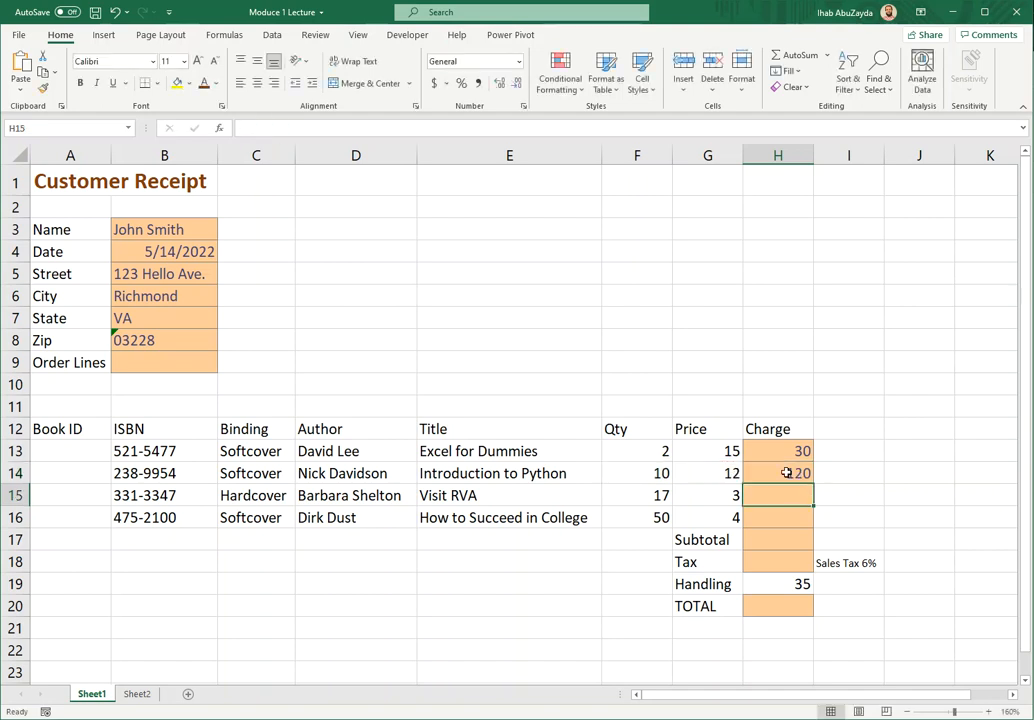
Fill the charge formula from H14 down to H16 and inspect the copied formulas in H15 and H16.
left_click(787, 473)
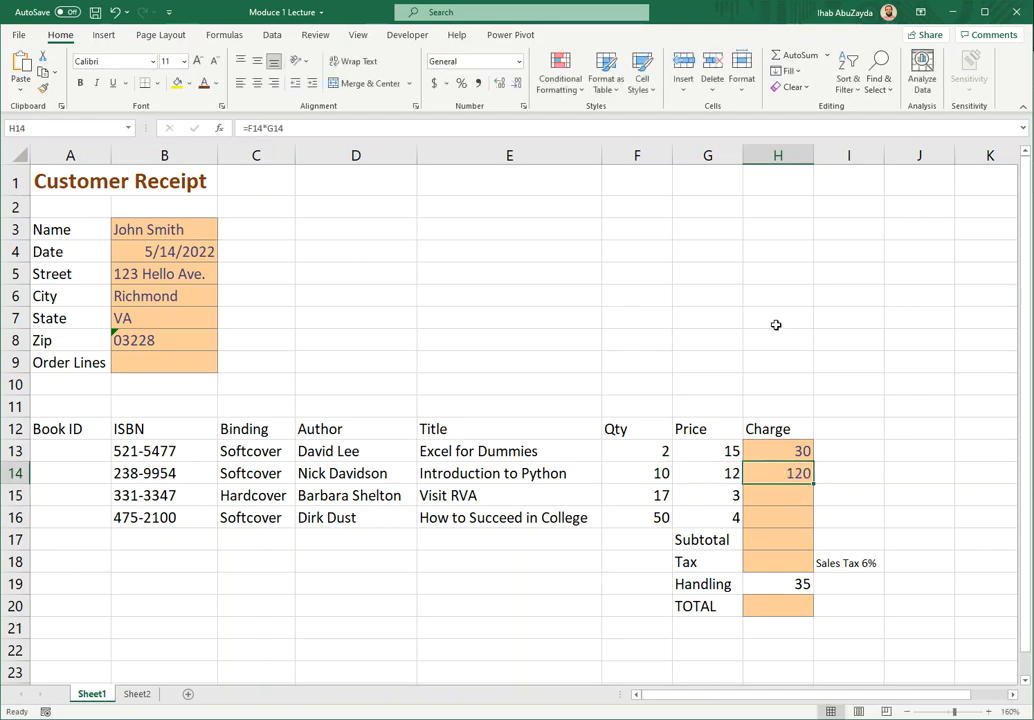
left_click(771, 496)
left_click(772, 519)
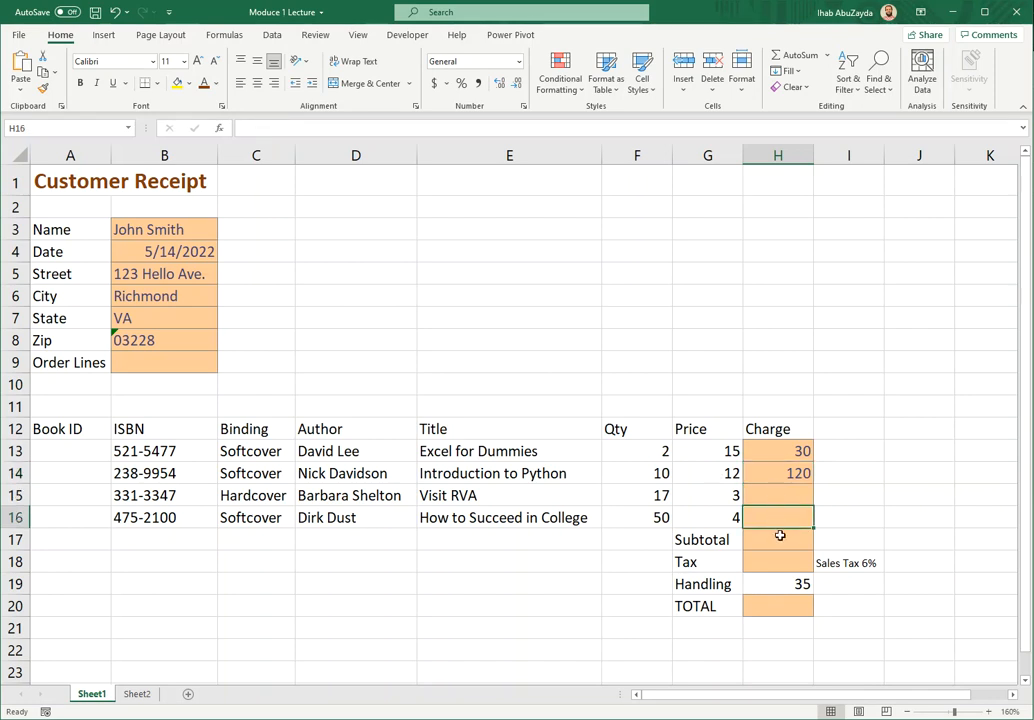
left_click(786, 473)
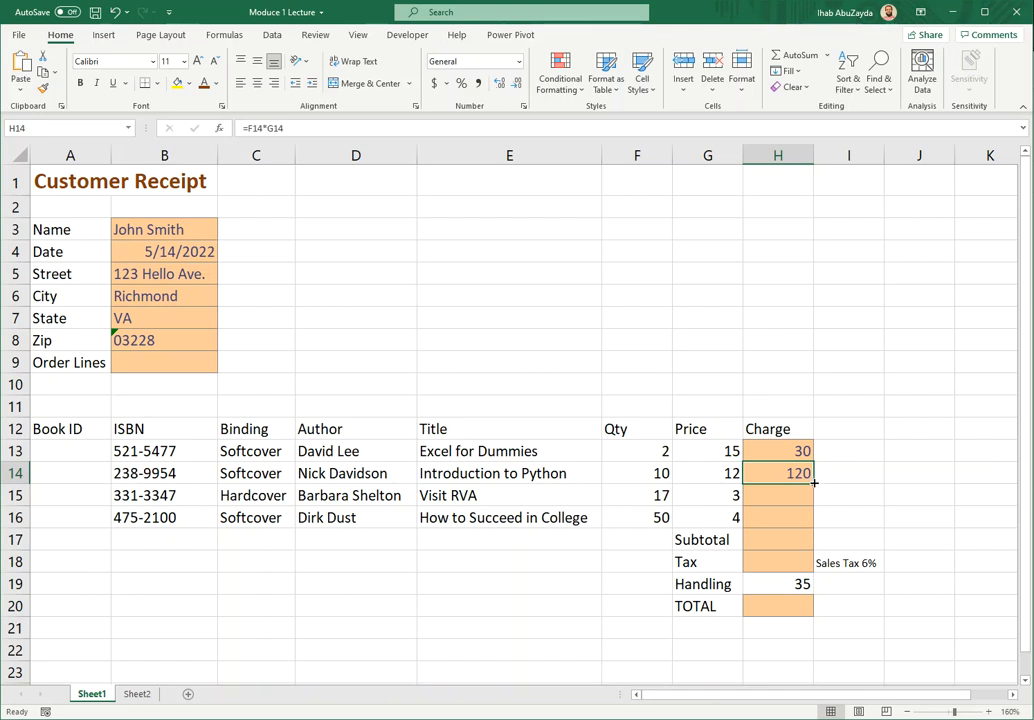
left_click_drag(814, 483, 815, 525)
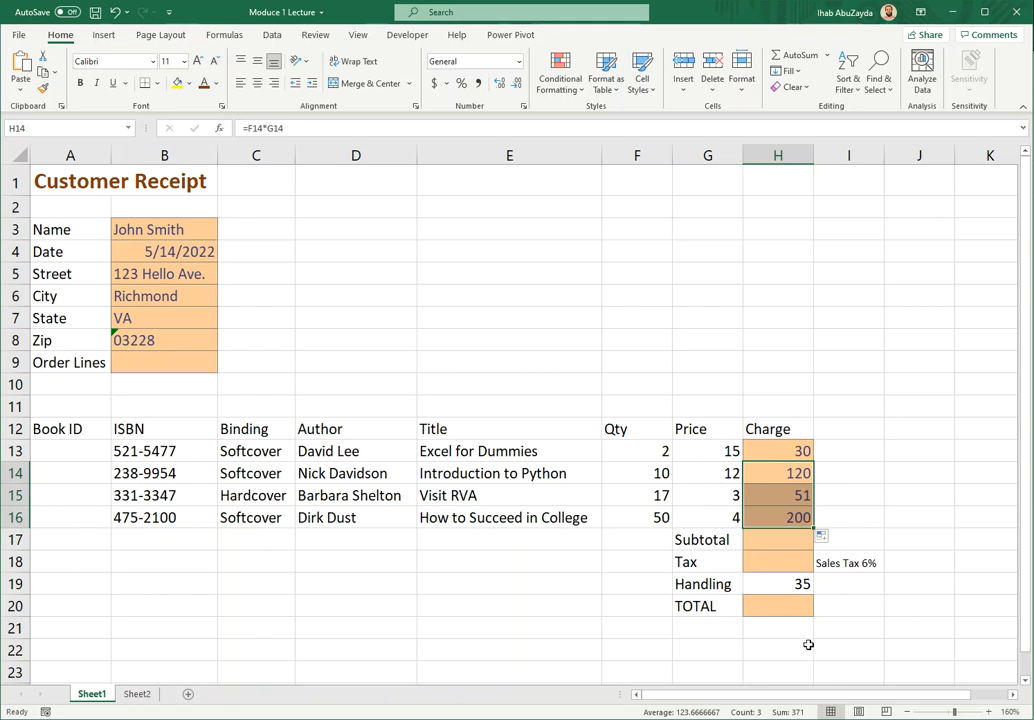
double_click(772, 497)
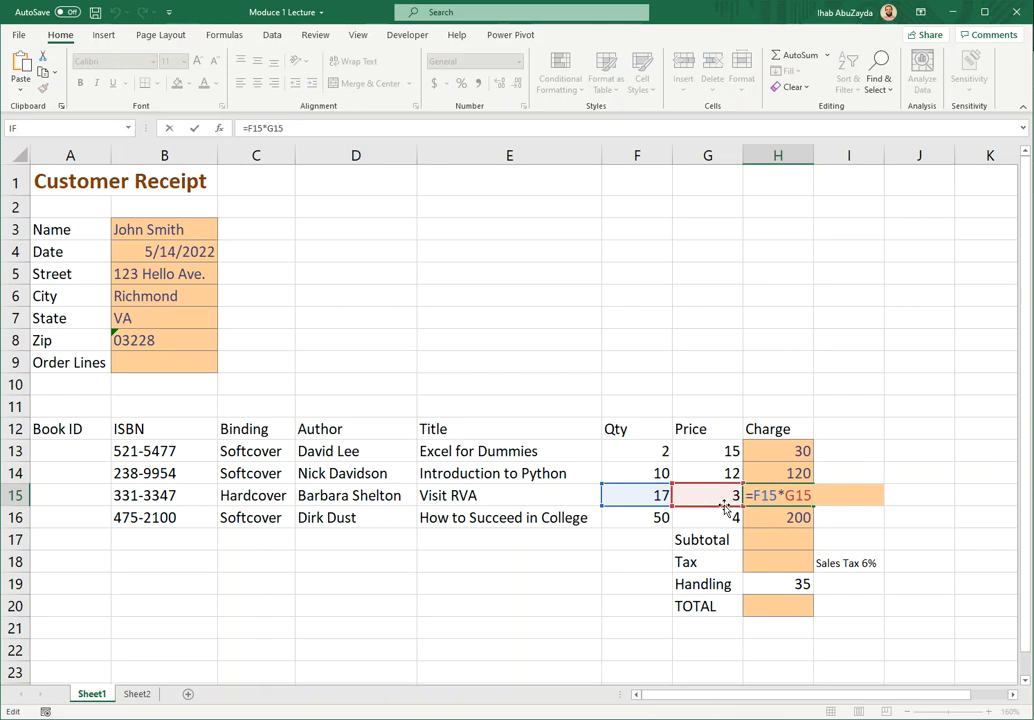
key("Return")
double_click(725, 517)
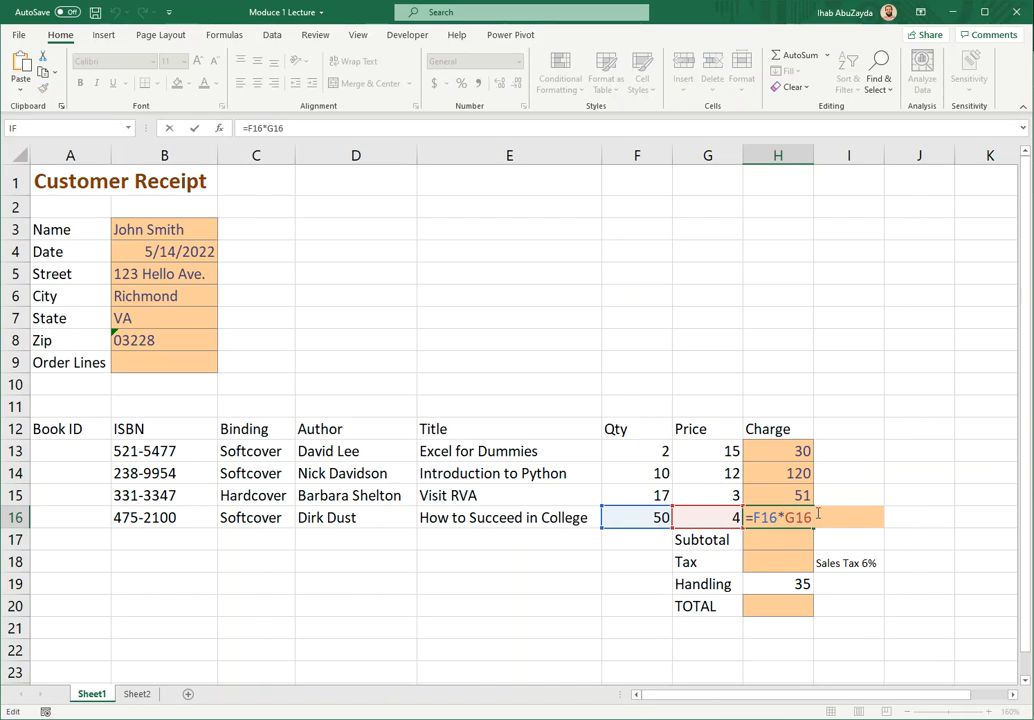
key("ctrl+Return")
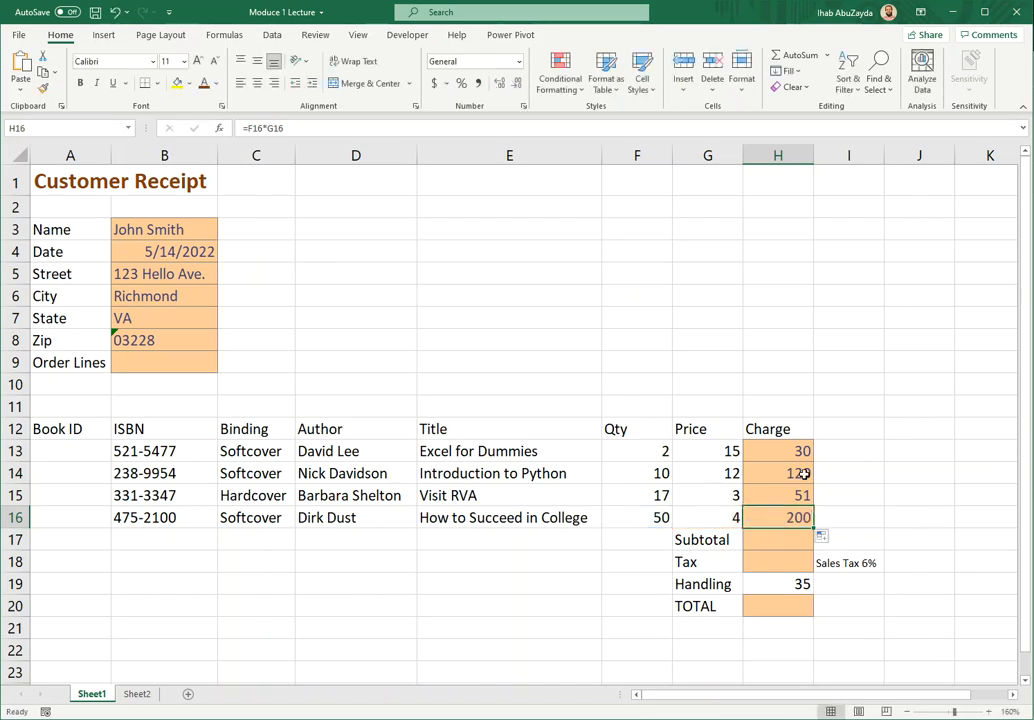
Clear the charges in H14:H16 and paste the formula copied from H13 into those cells.
left_click_drag(792, 474, 785, 518)
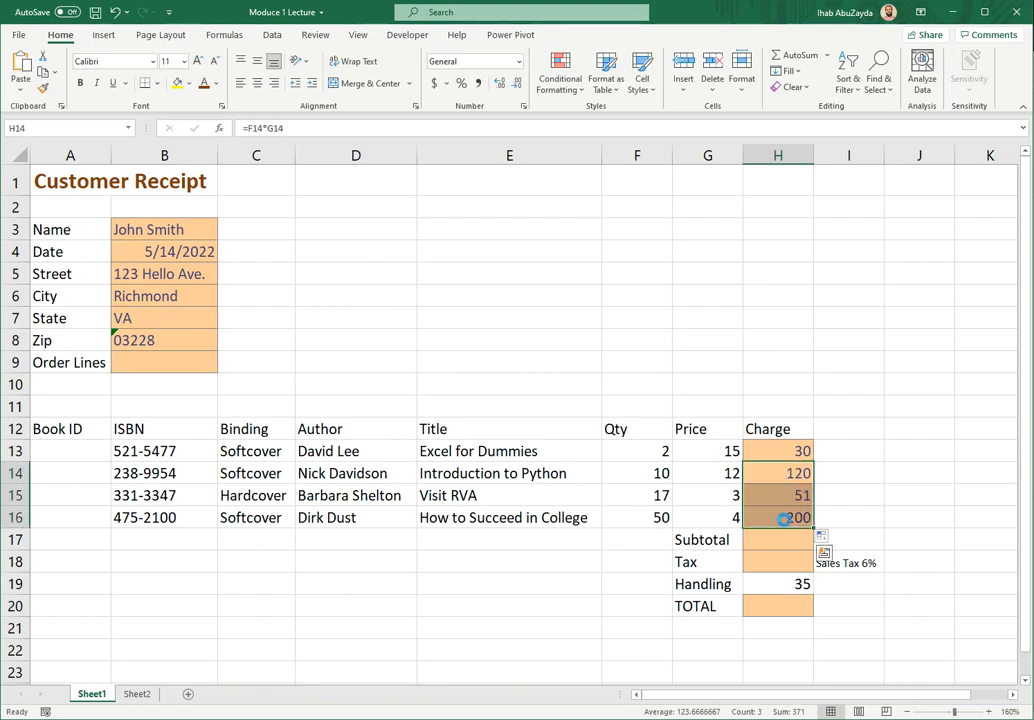
key("Delete")
left_click(783, 452)
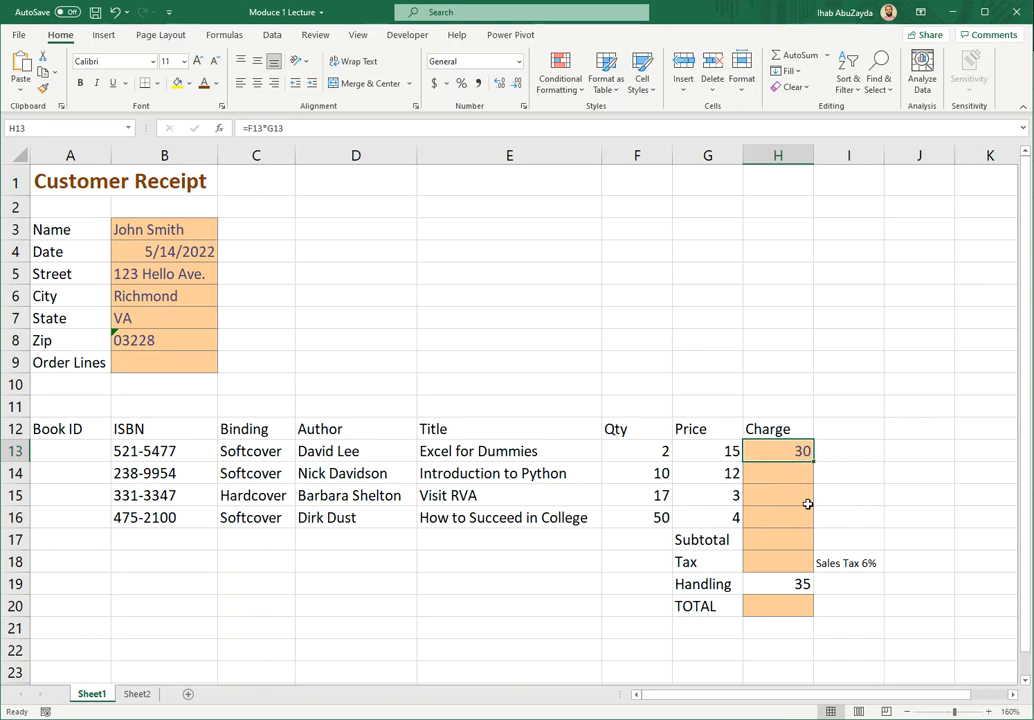
left_click(44, 77)
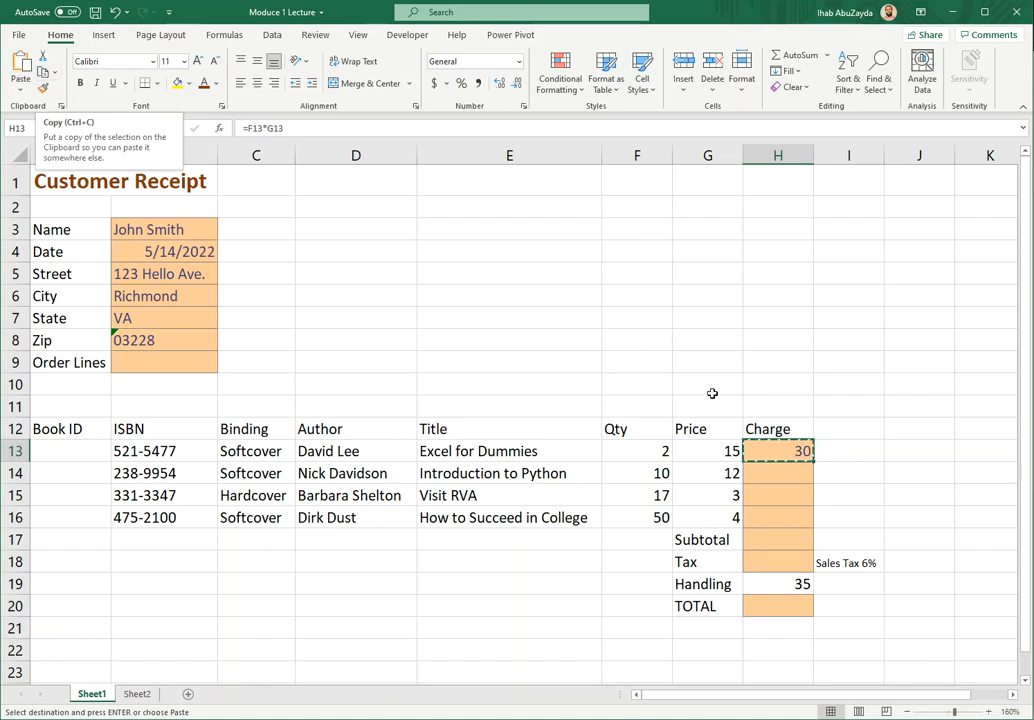
left_click_drag(771, 471, 776, 518)
left_click(19, 87)
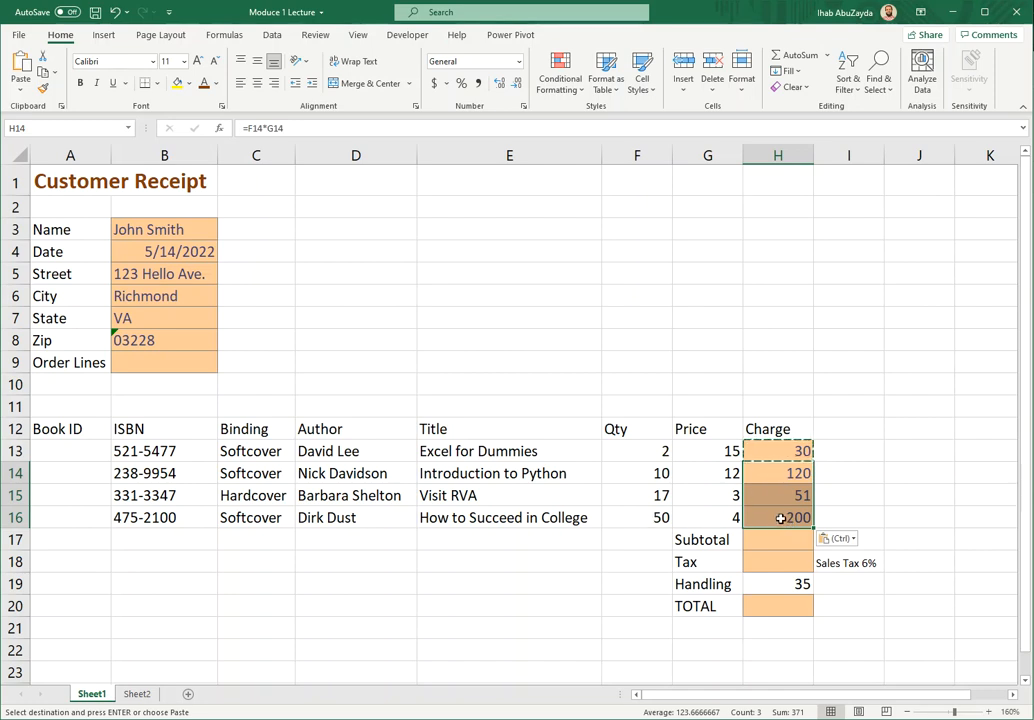
key("Escape")
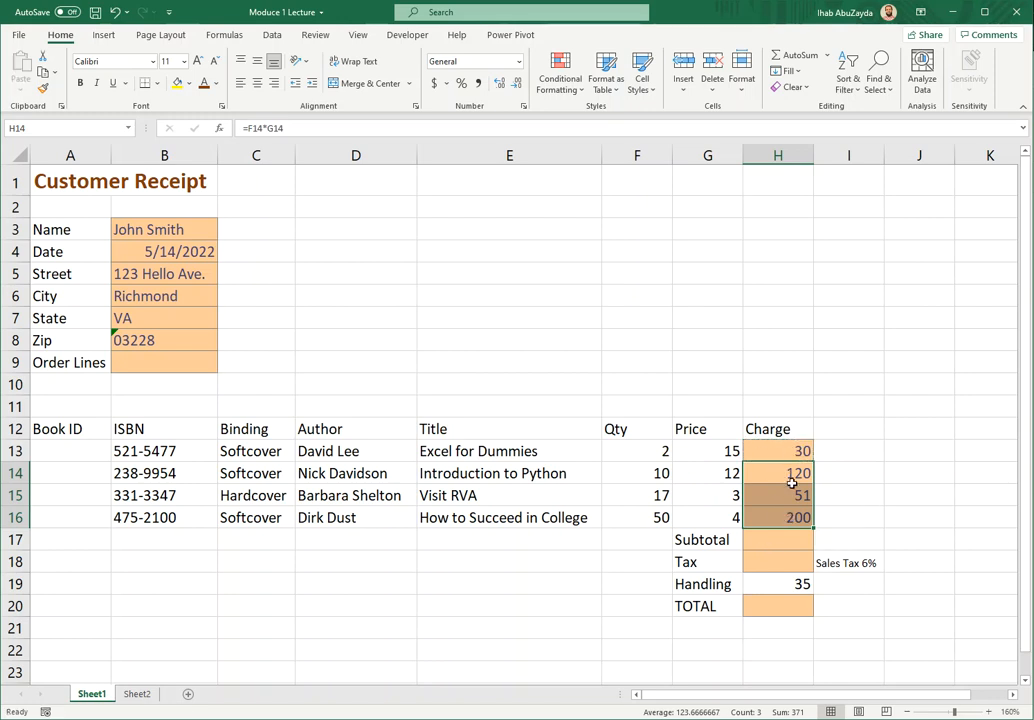
left_click(860, 429)
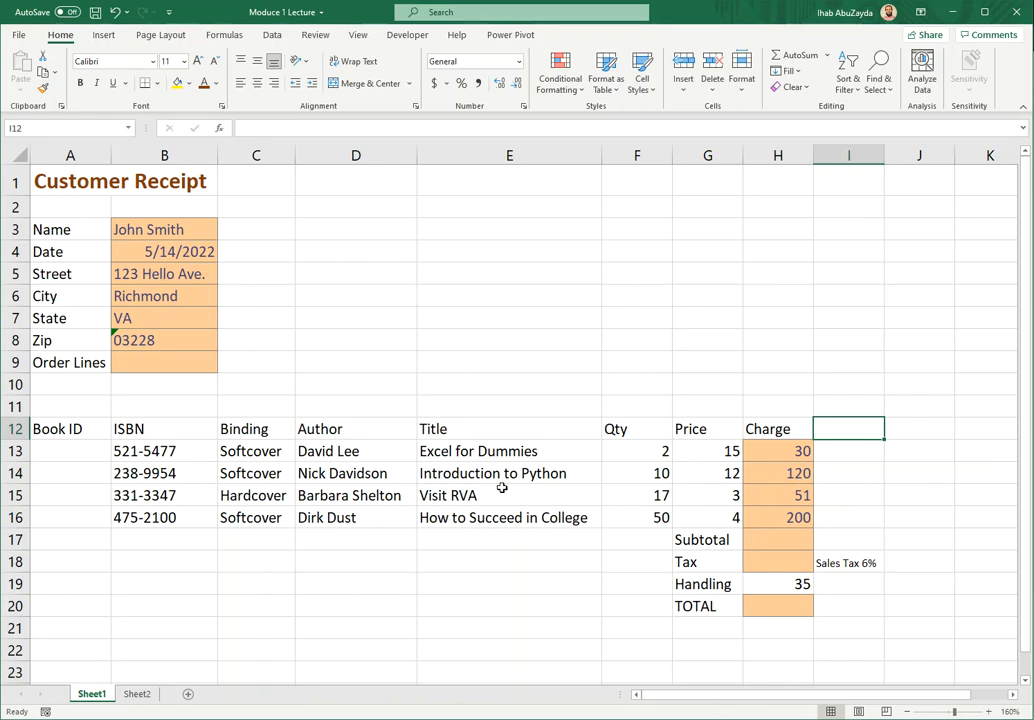
left_click_drag(782, 540, 785, 607)
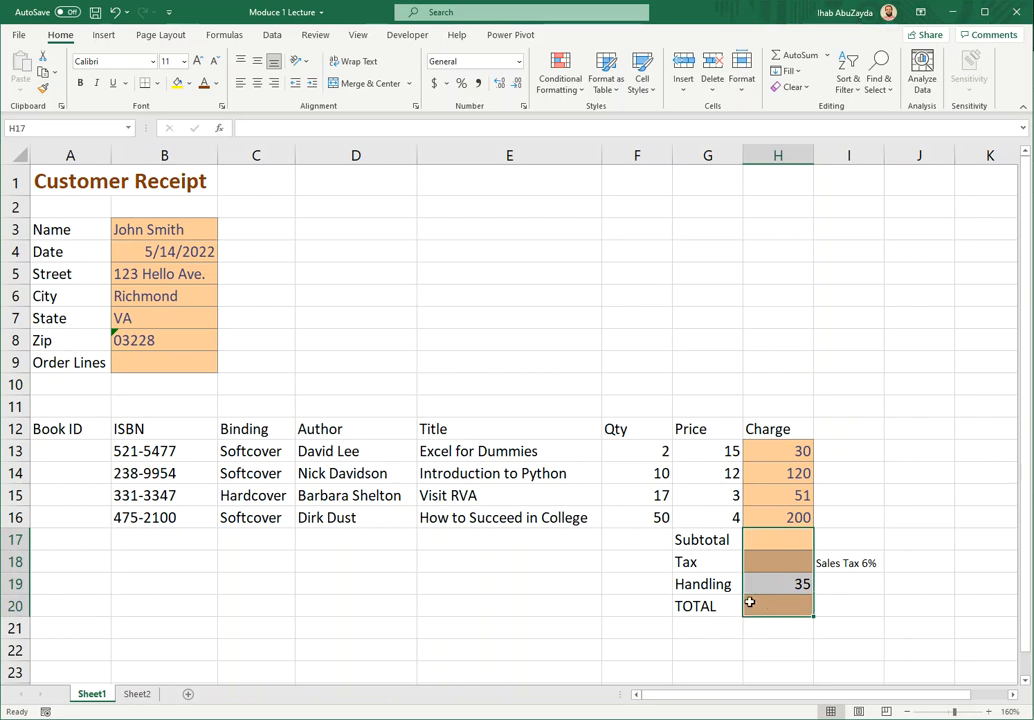
left_click(84, 453)
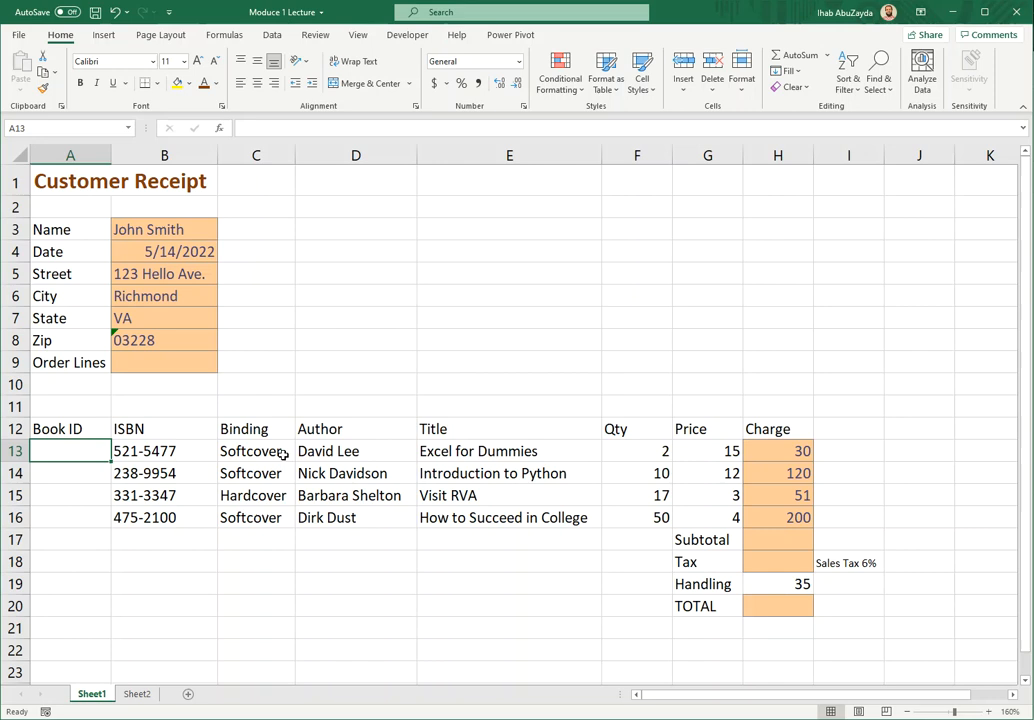
left_click(682, 717)
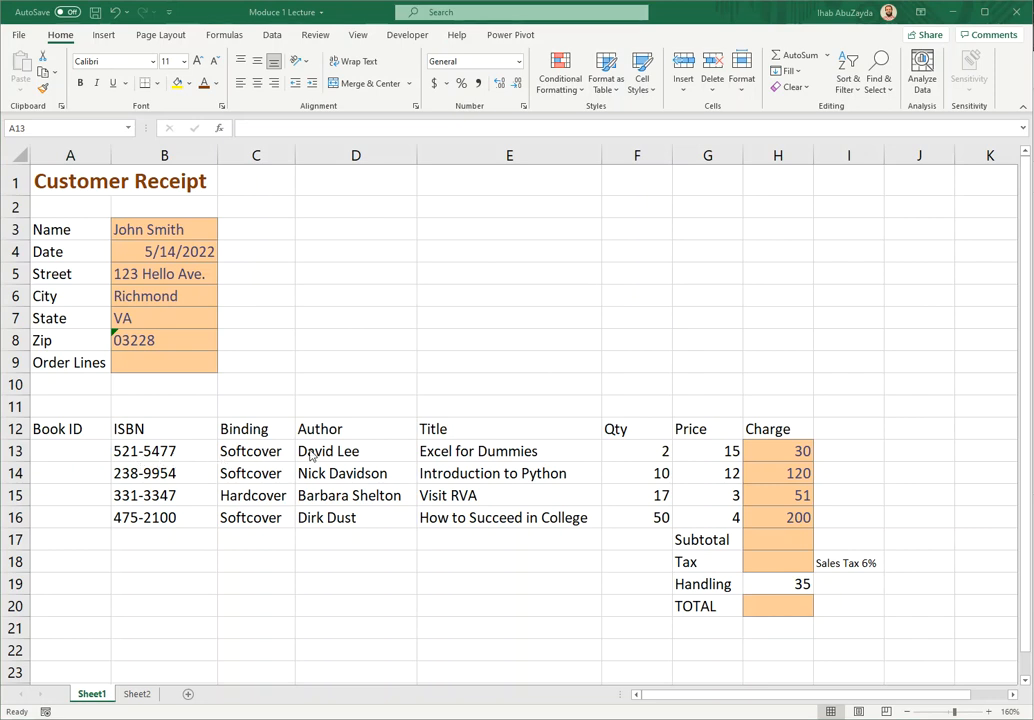
Widen column A and enter the first book's ID as 5477-Softcover in A13.
left_click(76, 451)
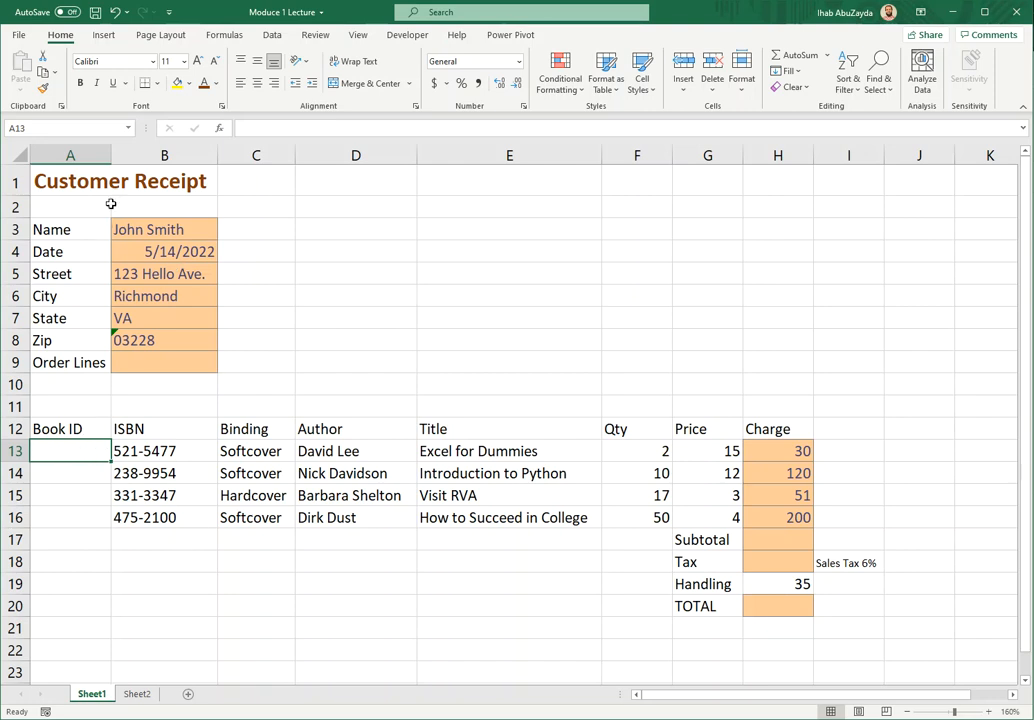
left_click_drag(111, 152, 150, 158)
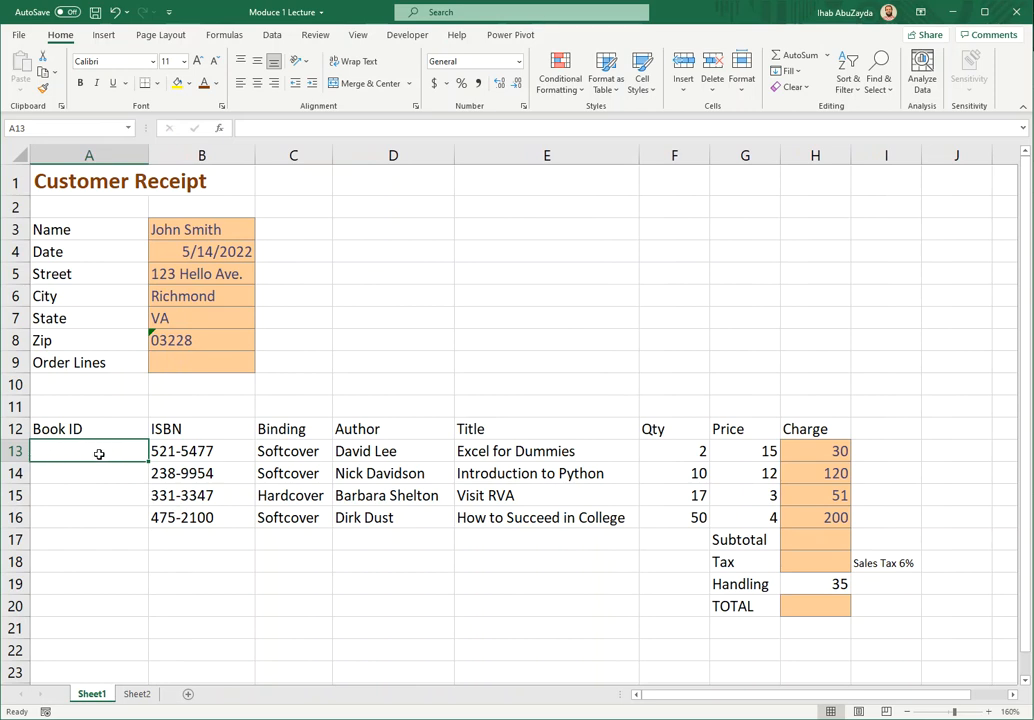
type("5477-")
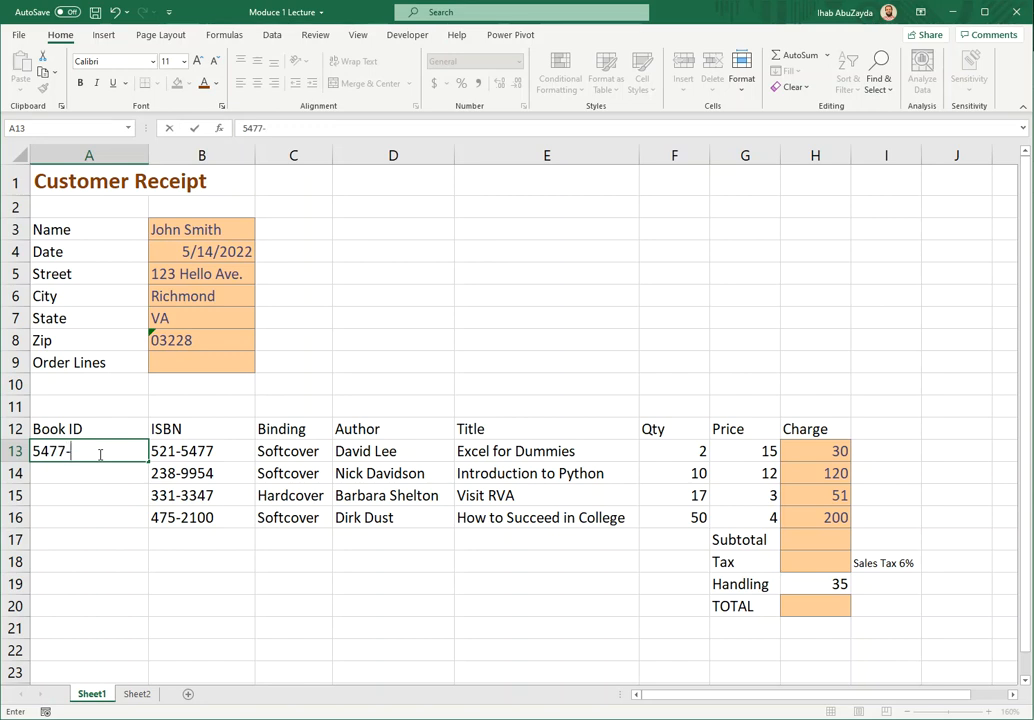
type("Softcover")
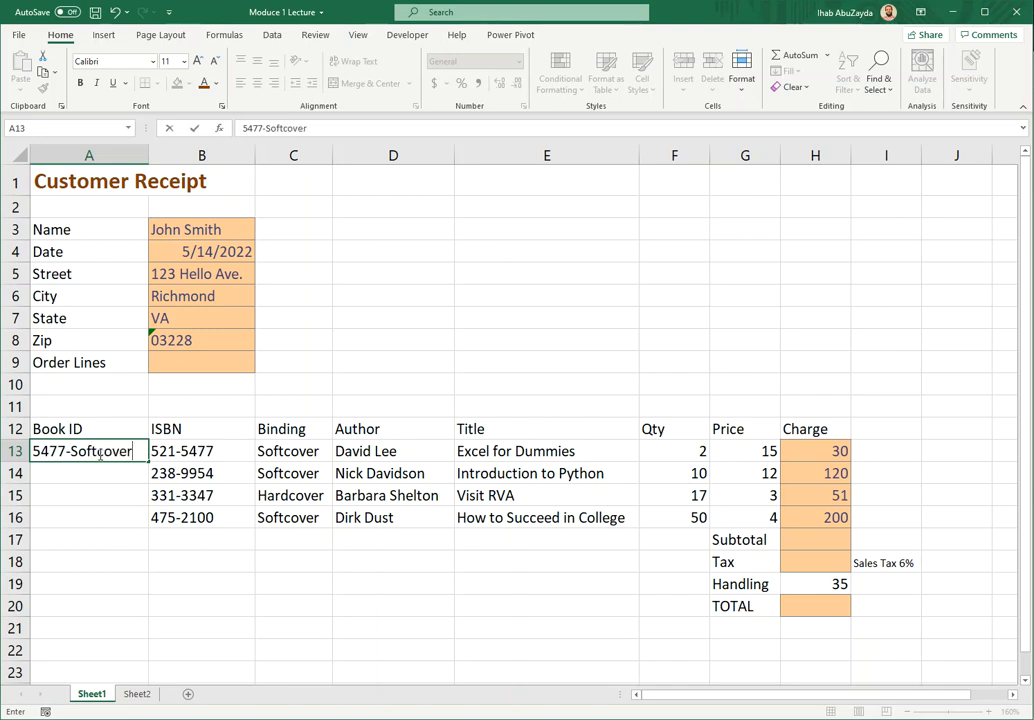
key("Return")
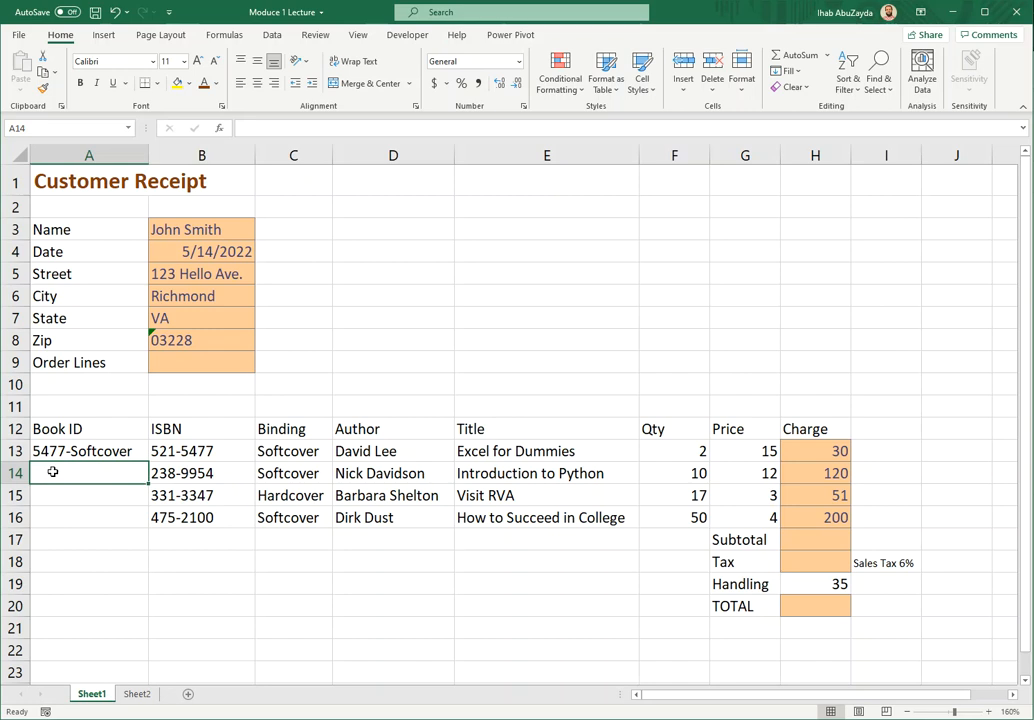
type("9")
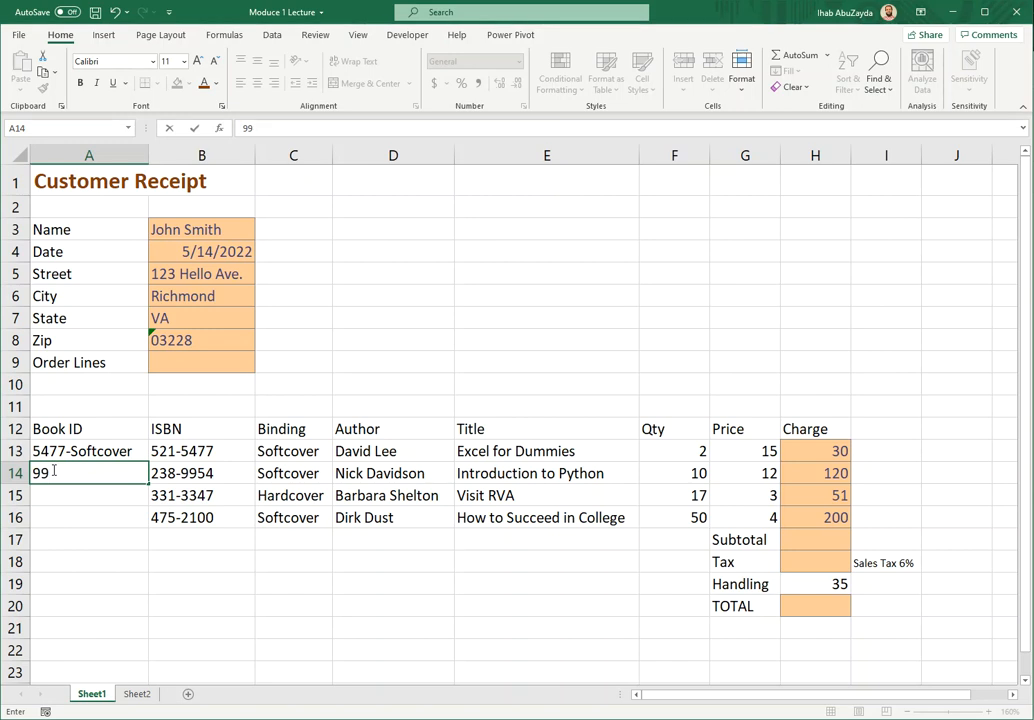
key("BackSpace")
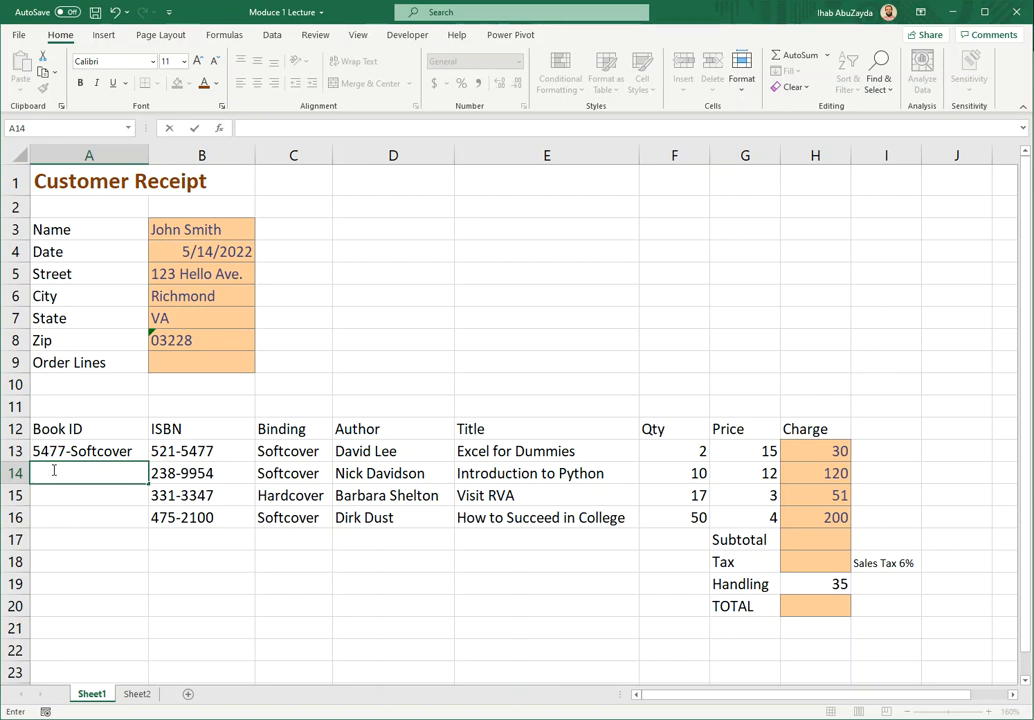
key("Return")
left_click(52, 469)
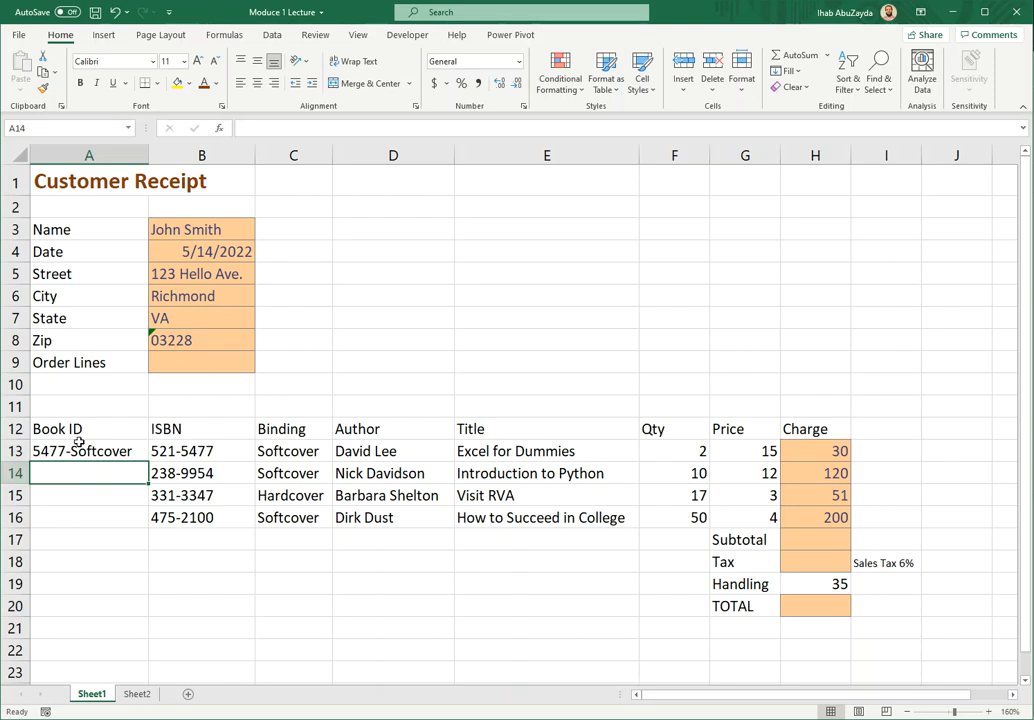
left_click(791, 72)
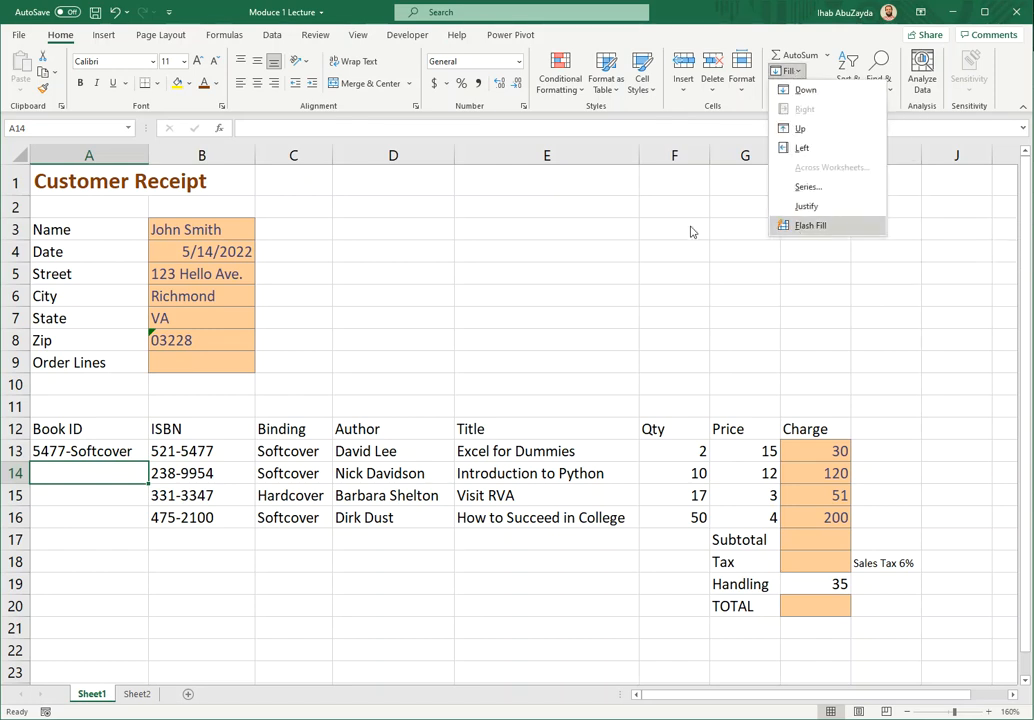
left_click(356, 289)
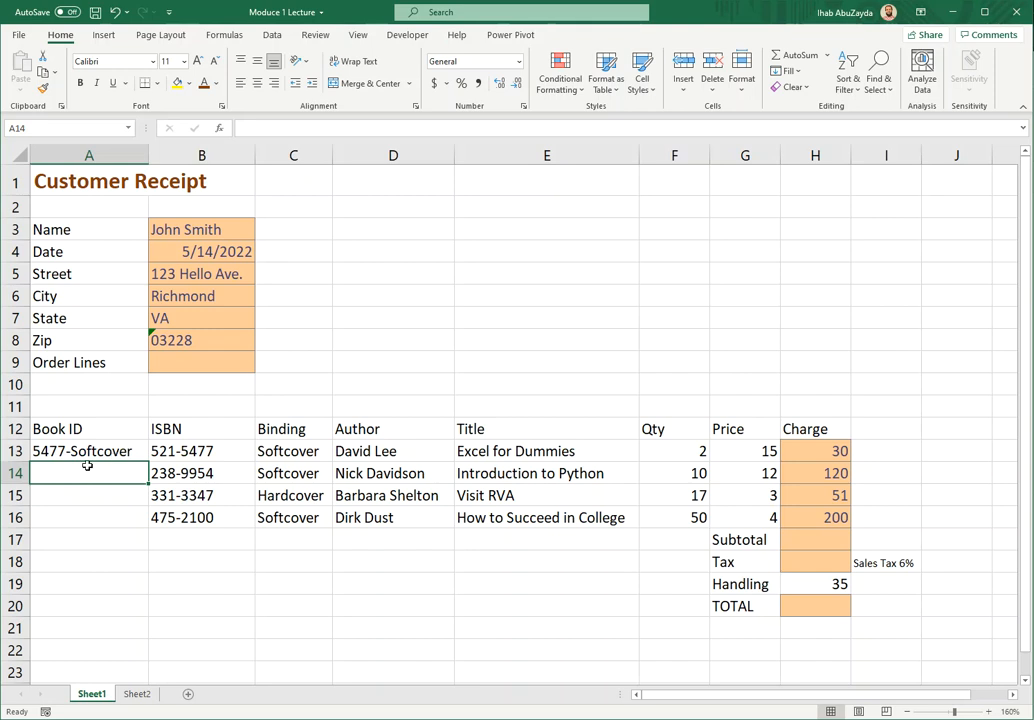
left_click_drag(95, 452, 94, 515)
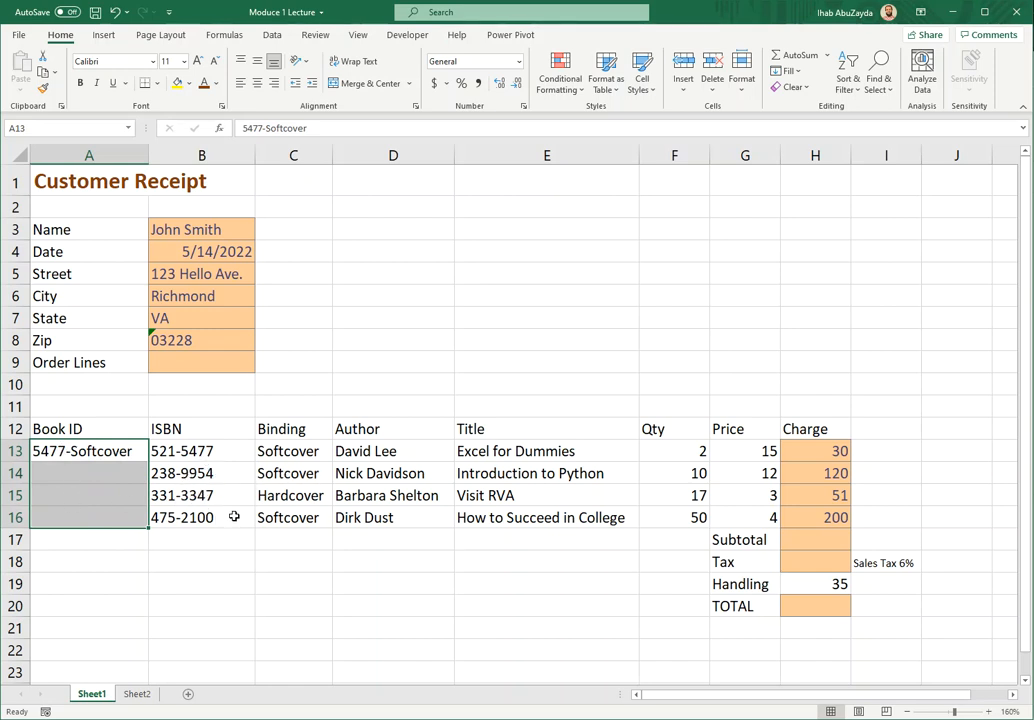
left_click(51, 494)
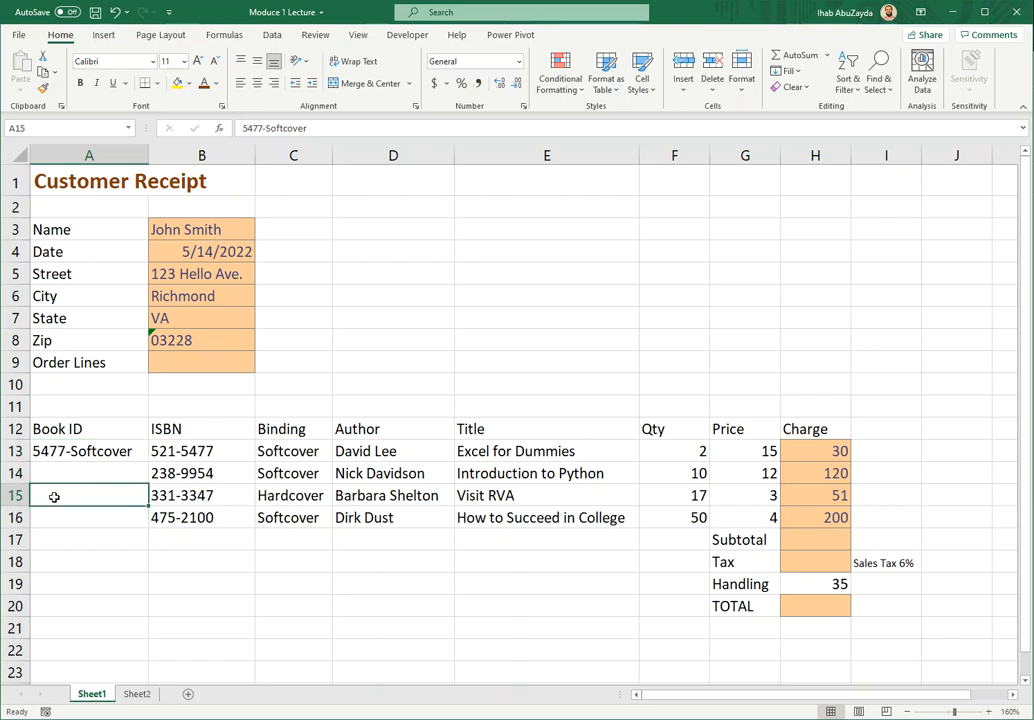
left_click(92, 452)
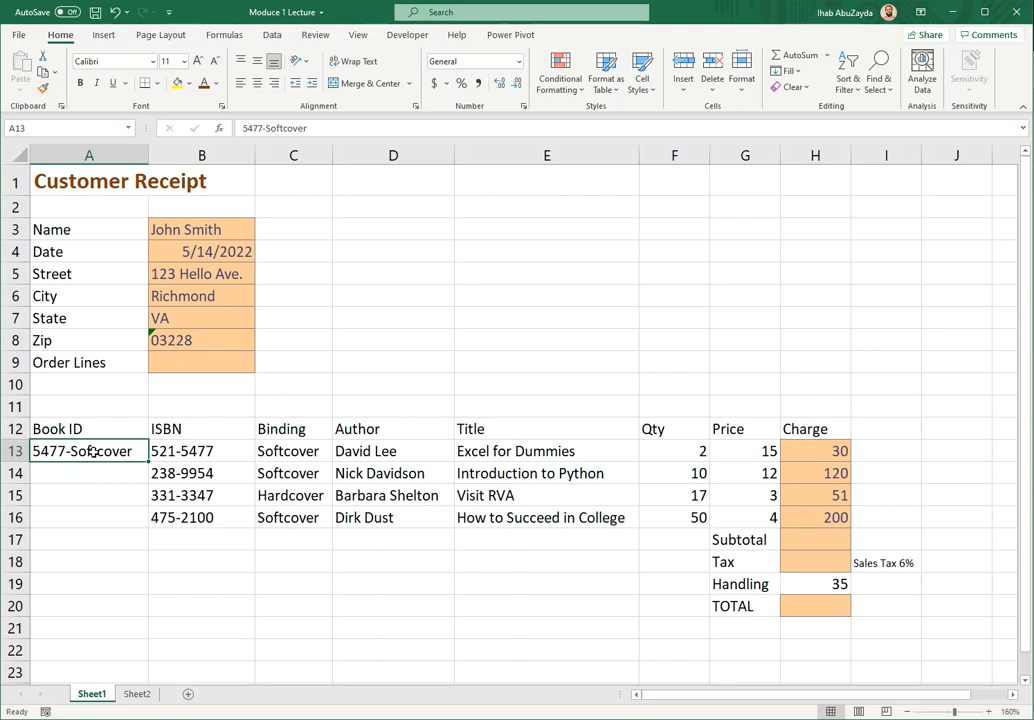
Flash Fill the remaining book IDs in A14:A16 following the ISBN-and-binding pattern of A13.
left_click_drag(92, 452, 93, 518)
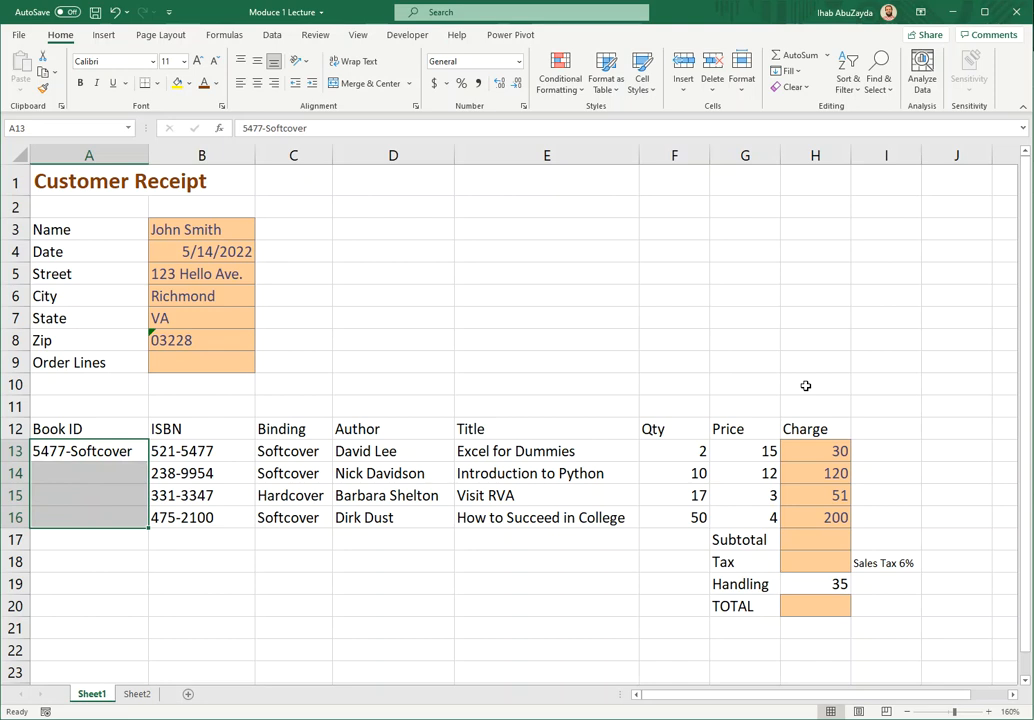
left_click(797, 73)
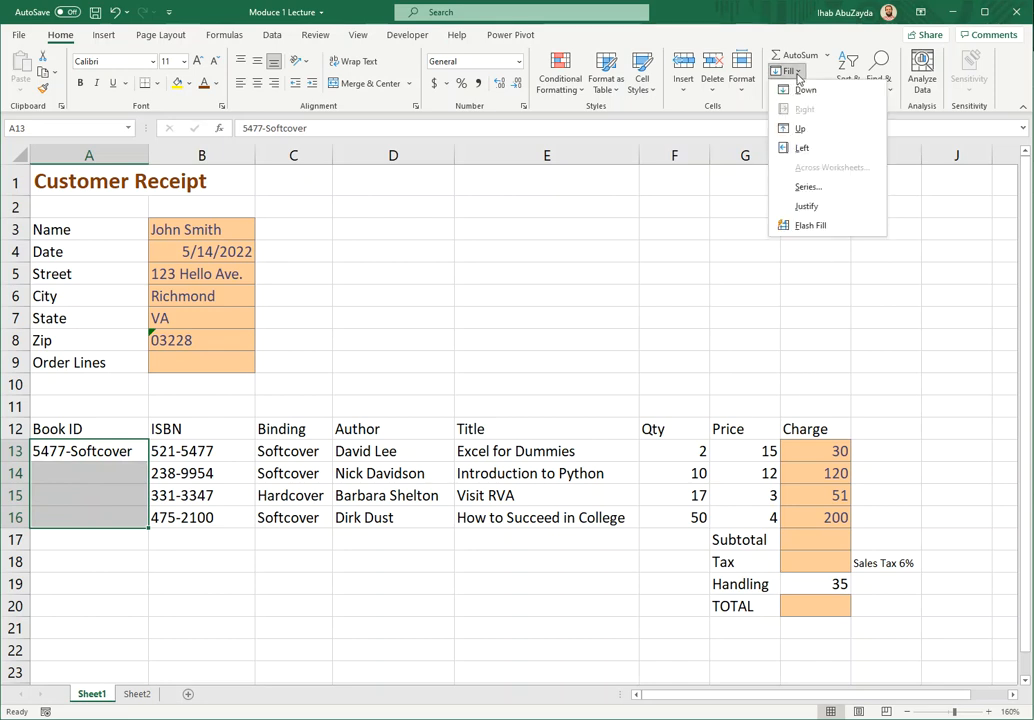
left_click(815, 227)
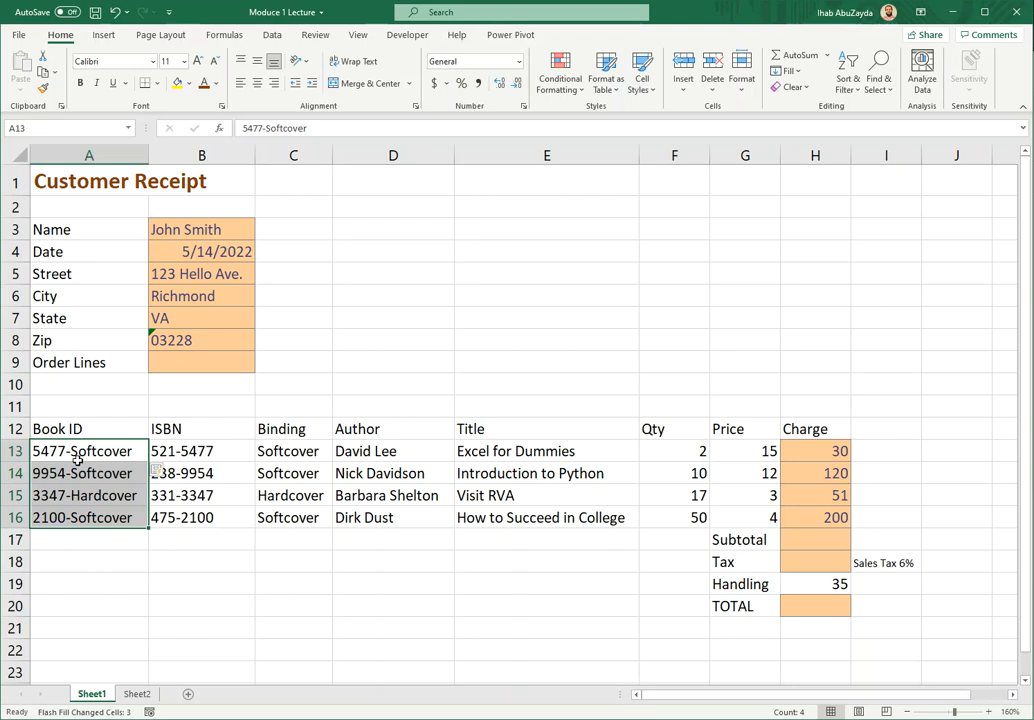
left_click(198, 494)
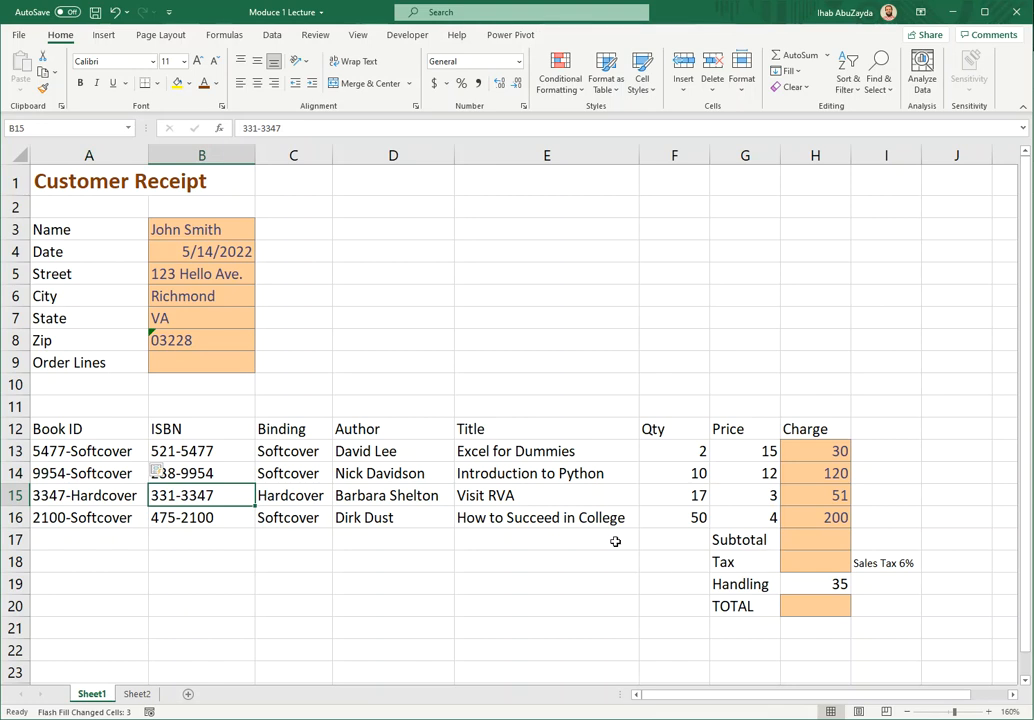
Count the order lines in B9 from the quantity column with the formula =COUNT(F13:F16).
left_click(173, 361)
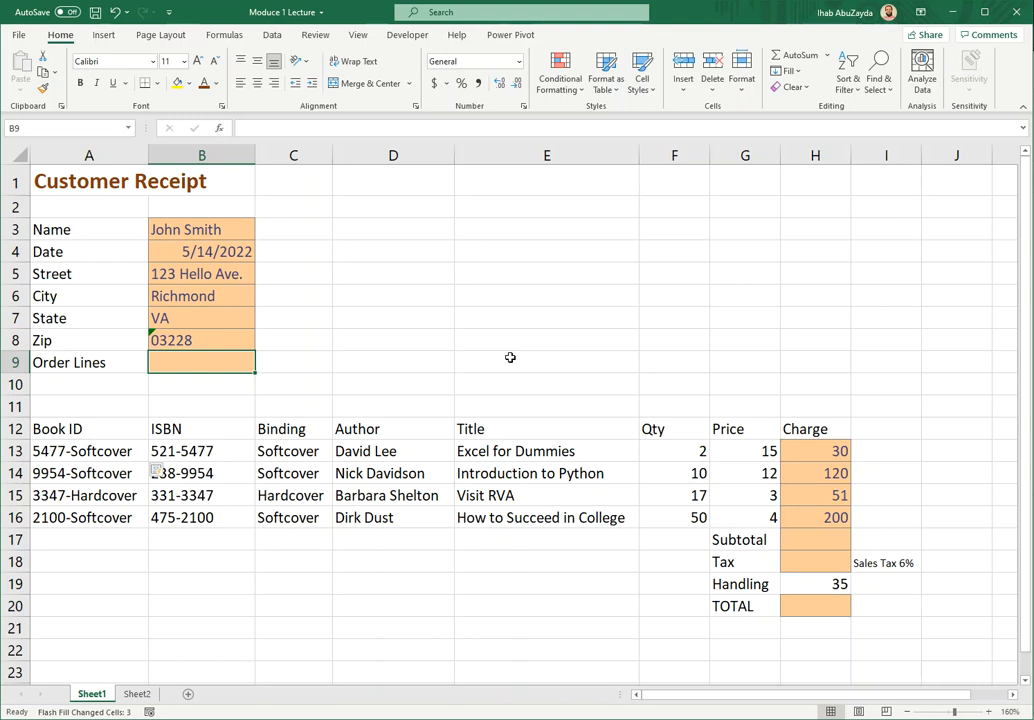
type("=")
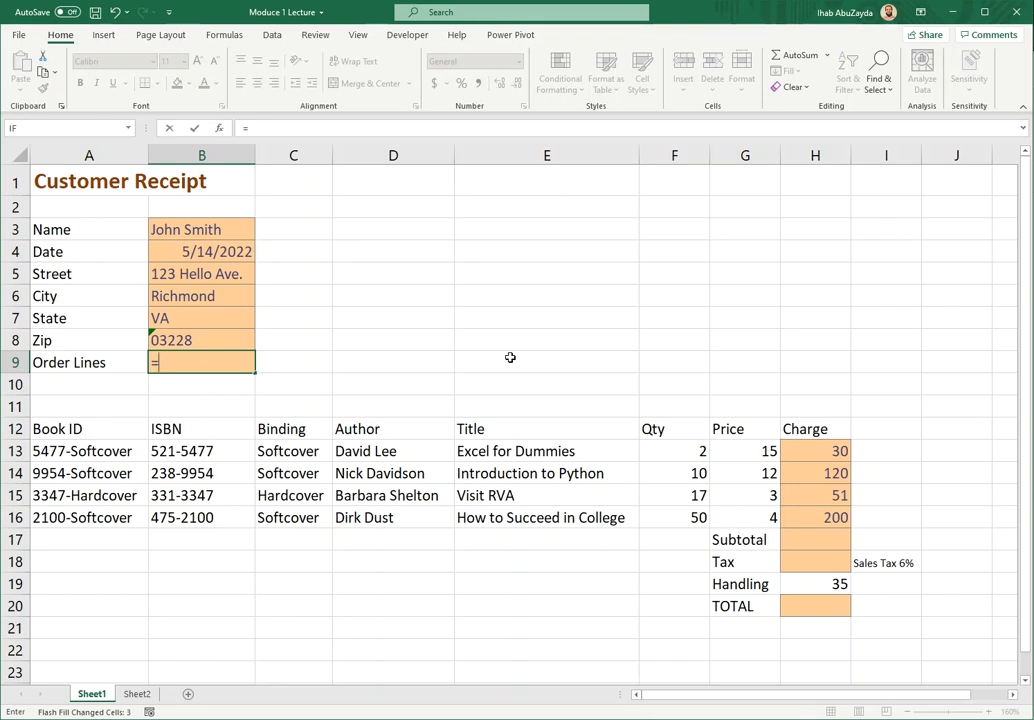
type("c")
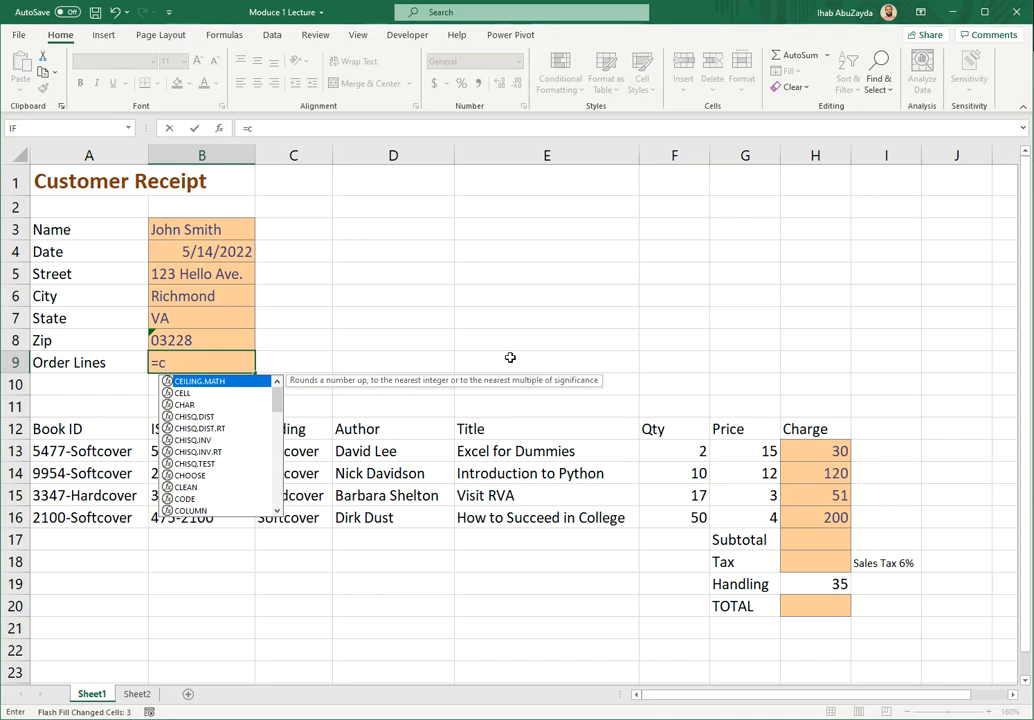
type("o")
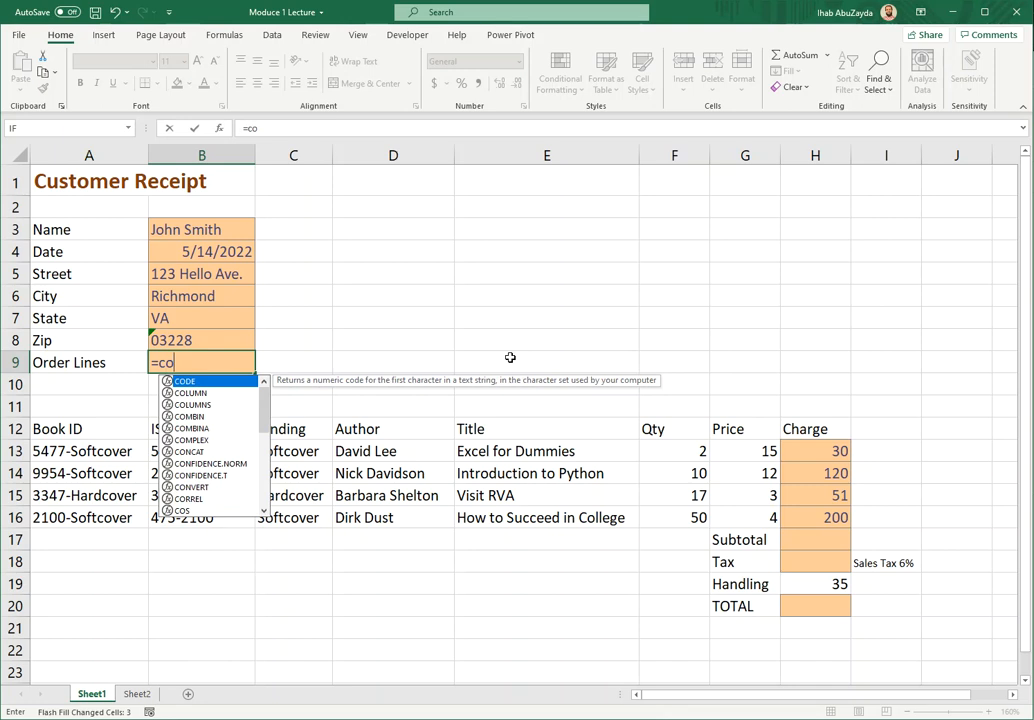
type("u")
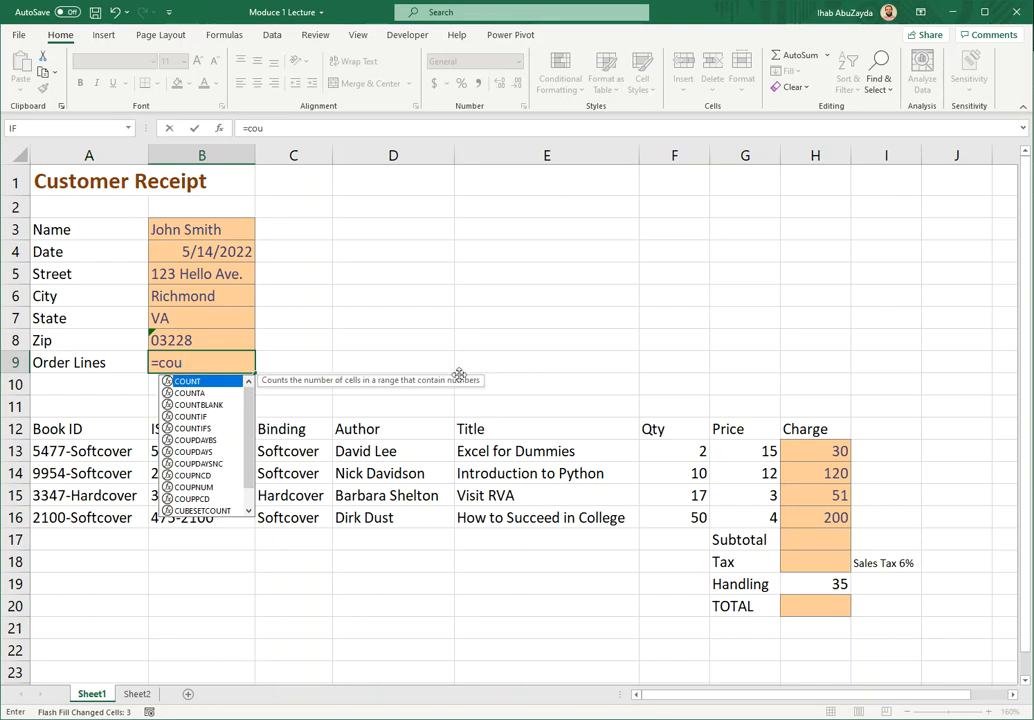
double_click(198, 385)
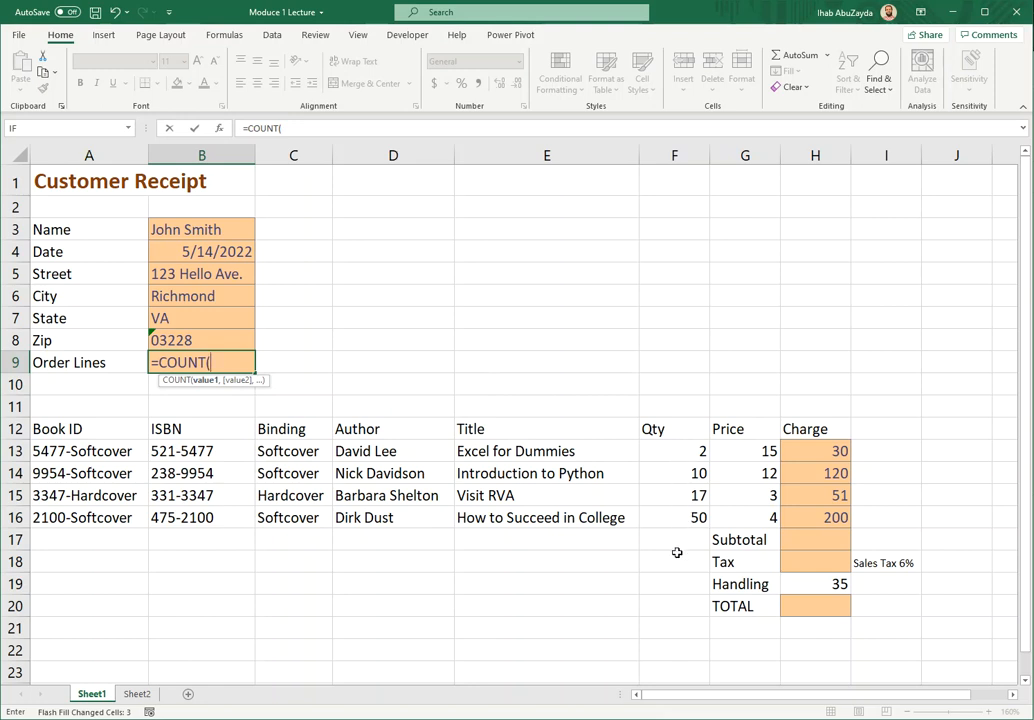
left_click_drag(660, 449, 658, 521)
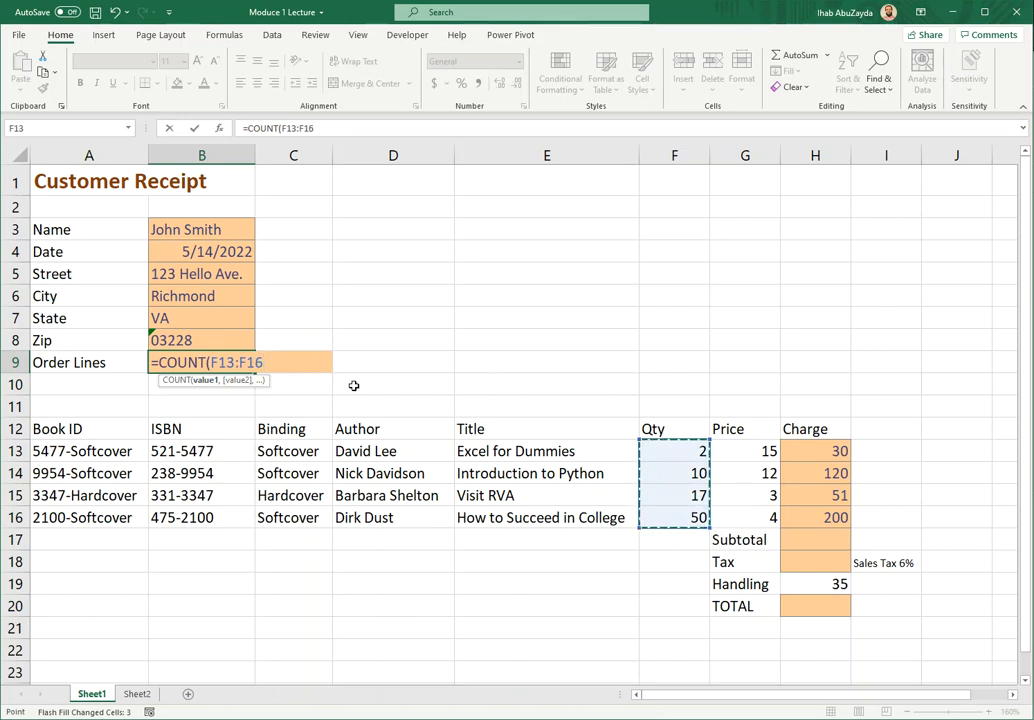
left_click(196, 118)
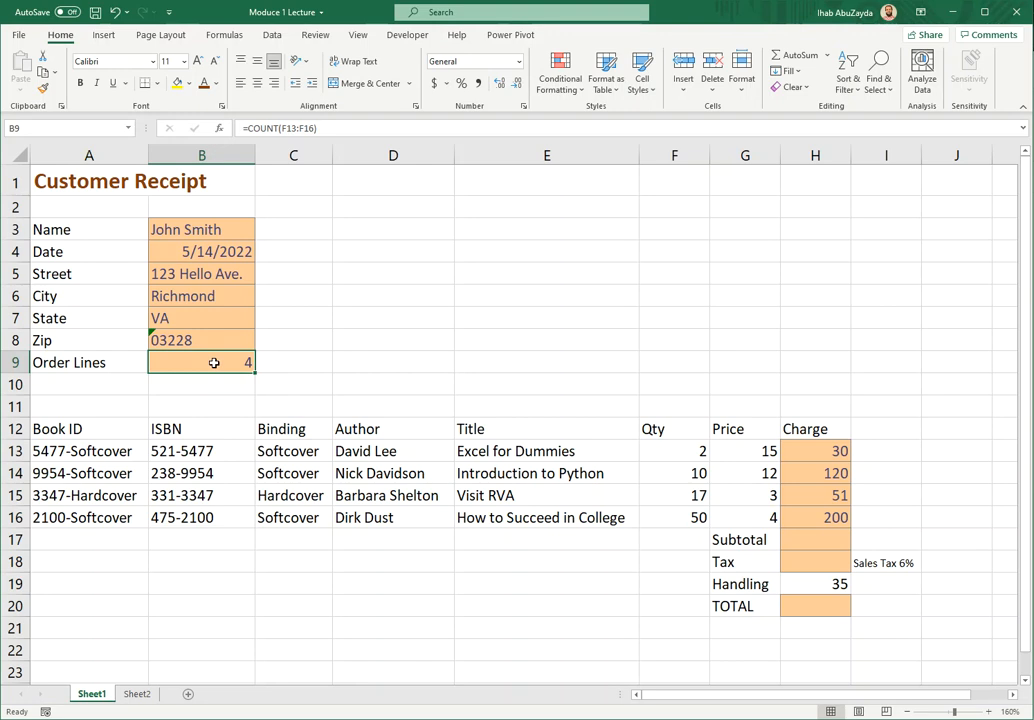
Change the range of the COUNT formula in B9 to the book titles in E13:E16.
double_click(212, 362)
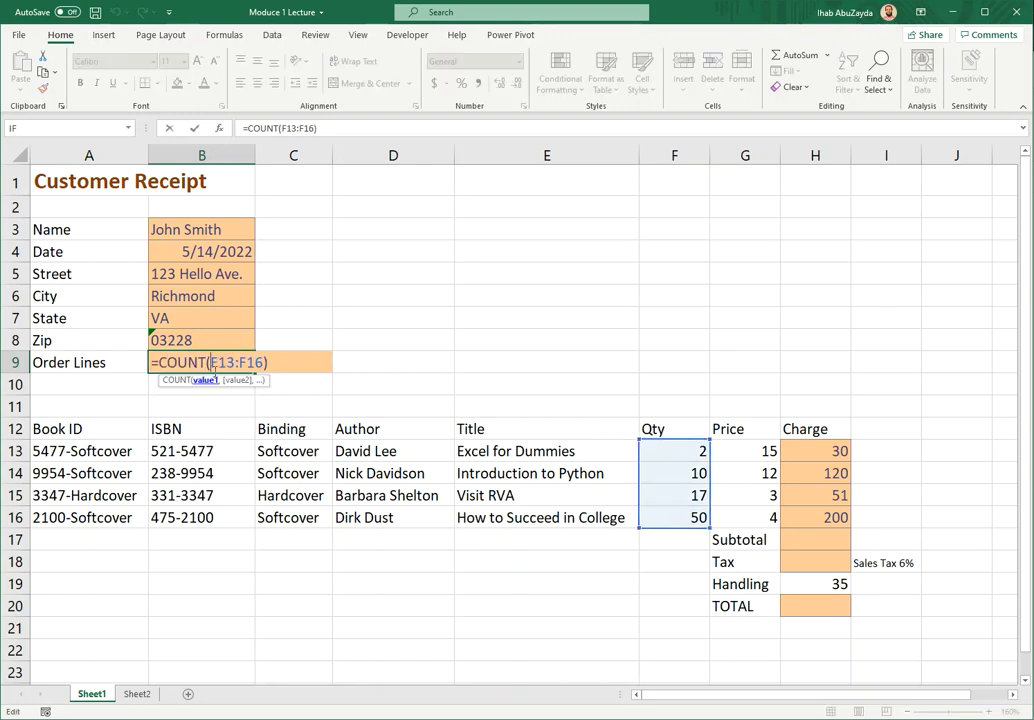
left_click_drag(208, 362, 294, 365)
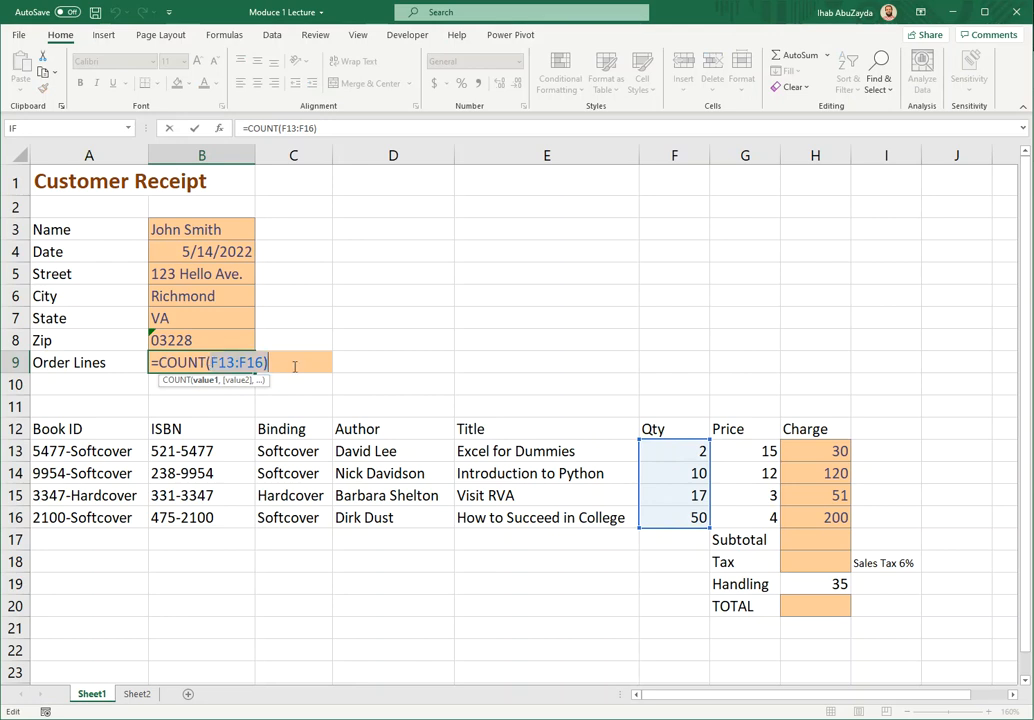
key("BackSpace")
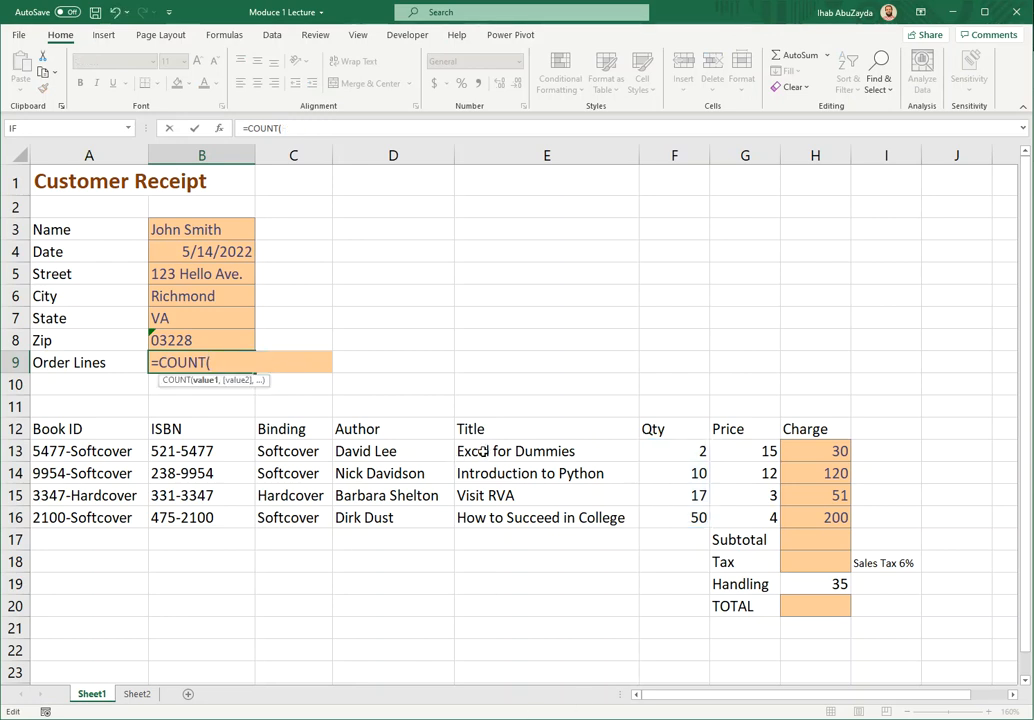
left_click_drag(483, 451, 483, 517)
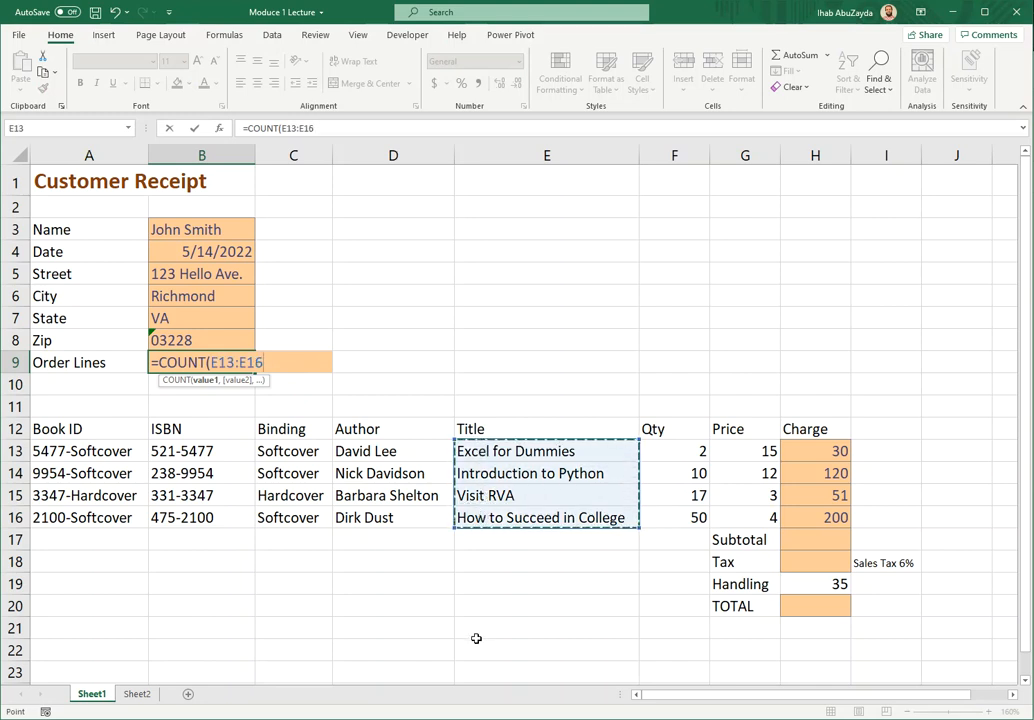
key("Return")
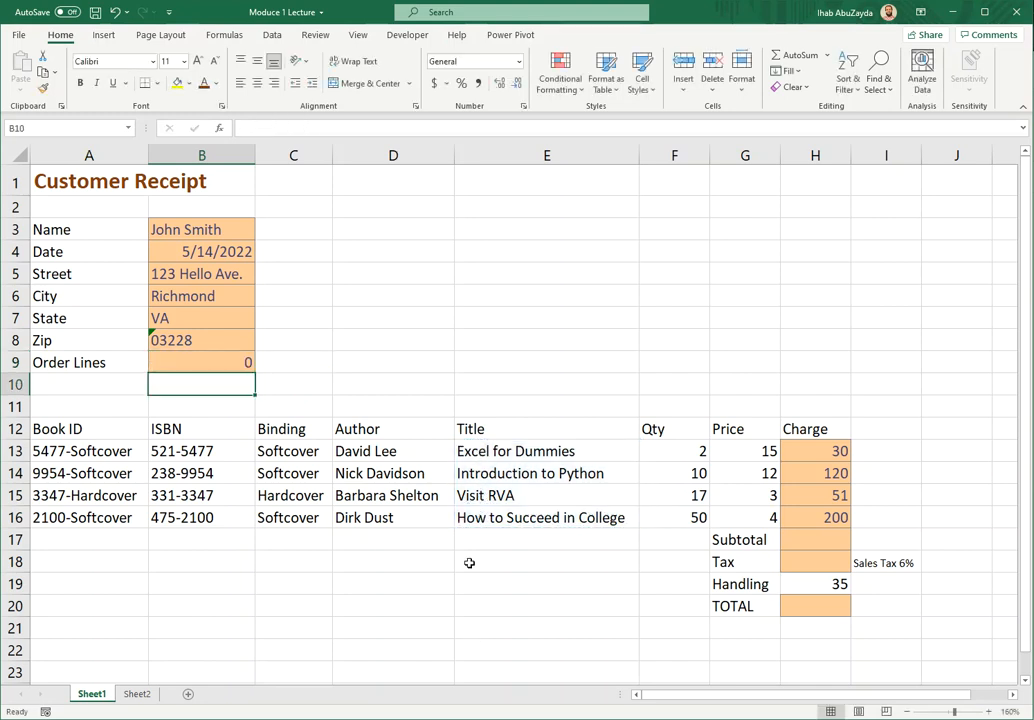
Replace the order lines formula in B9 with =COUNTA(F13:F16) to count the non-empty quantity cells.
double_click(224, 358)
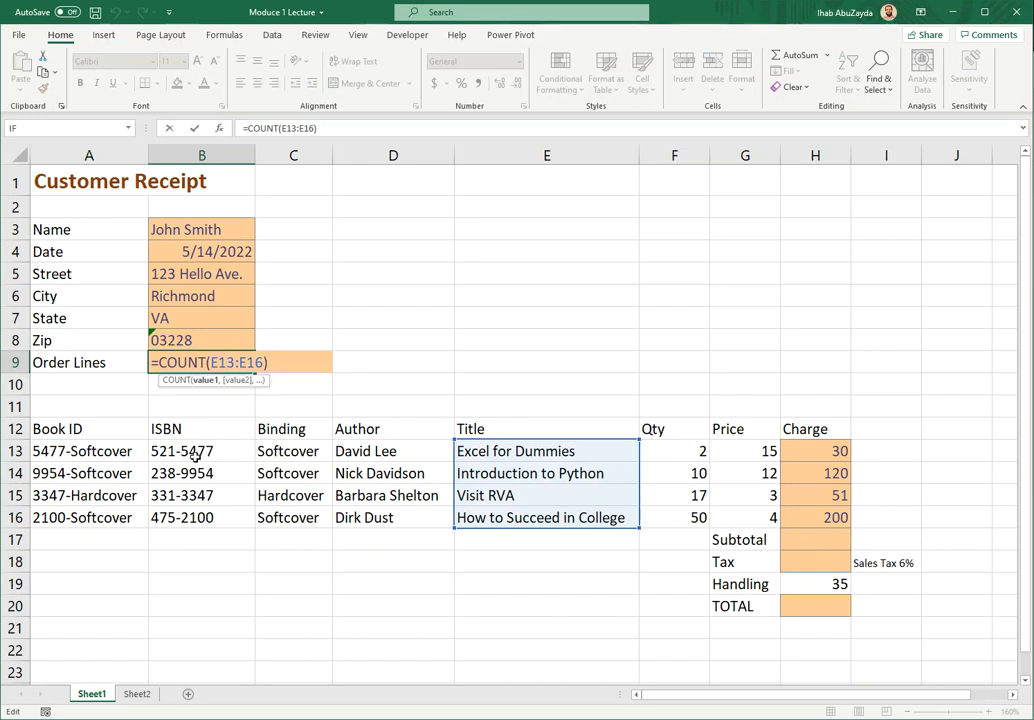
key("Escape")
double_click(237, 362)
left_click_drag(268, 367, 161, 366)
key("BackSpace")
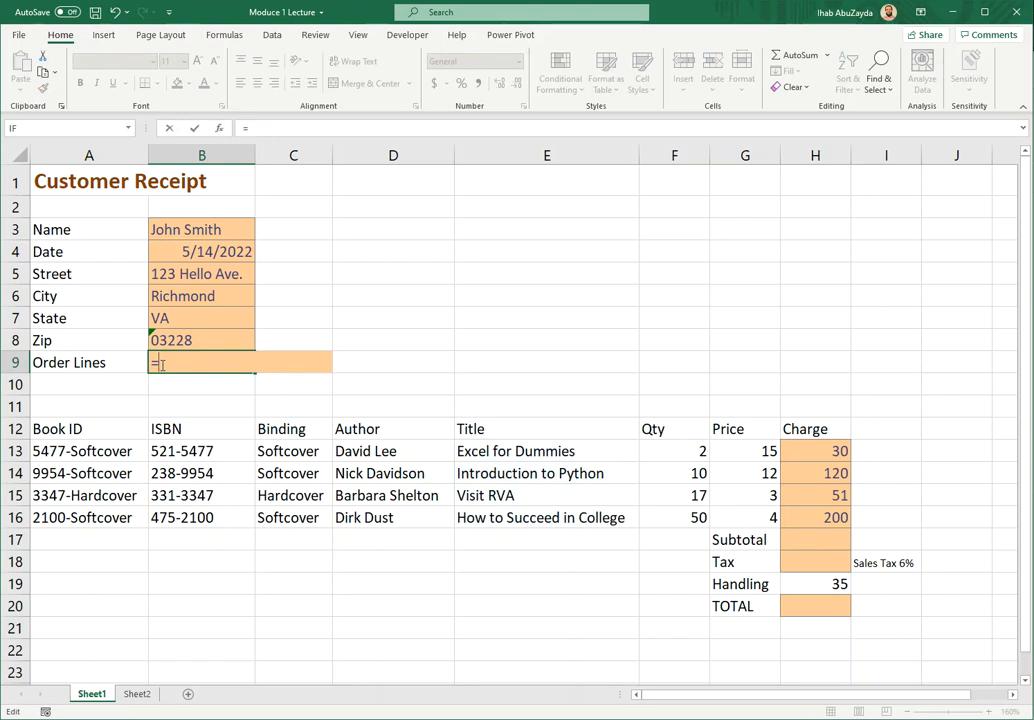
type("coun")
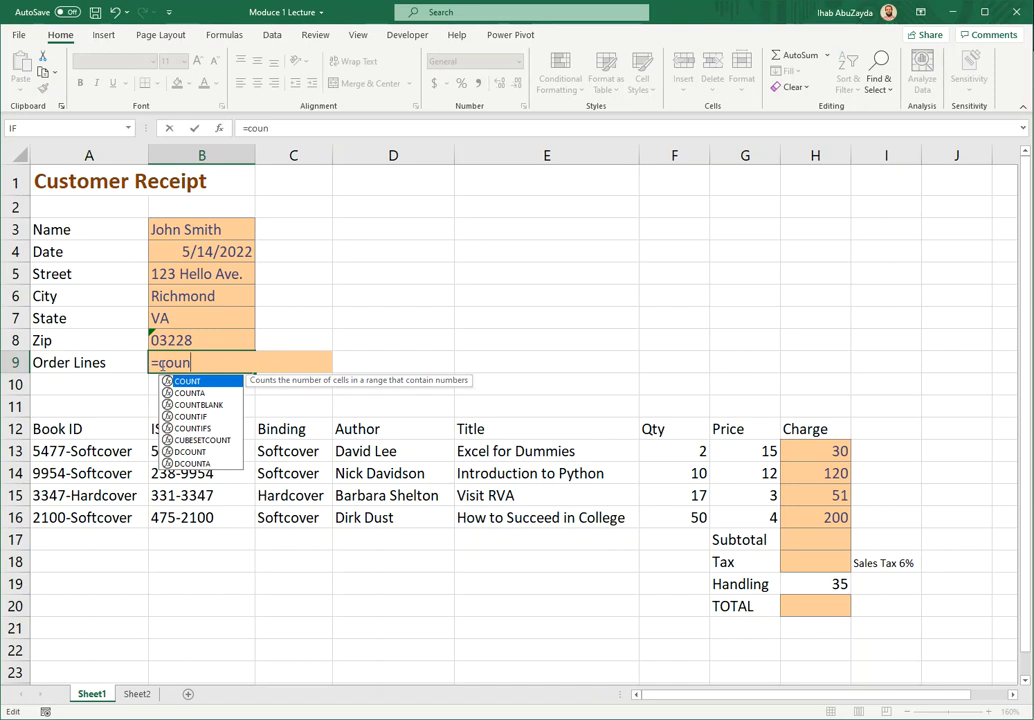
left_click(193, 394)
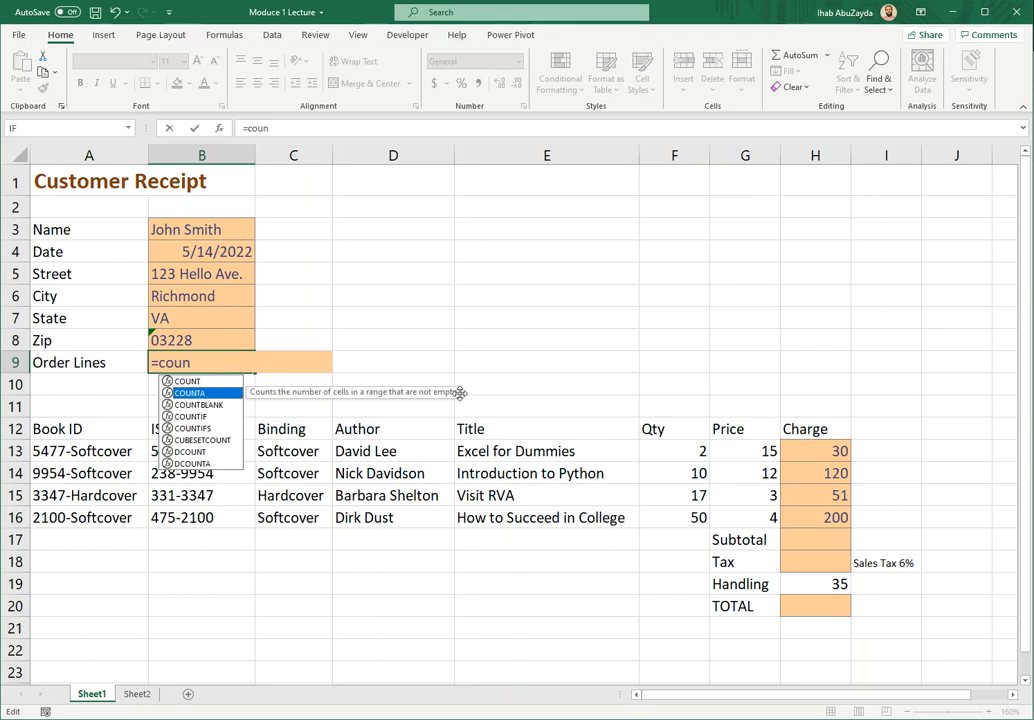
double_click(210, 396)
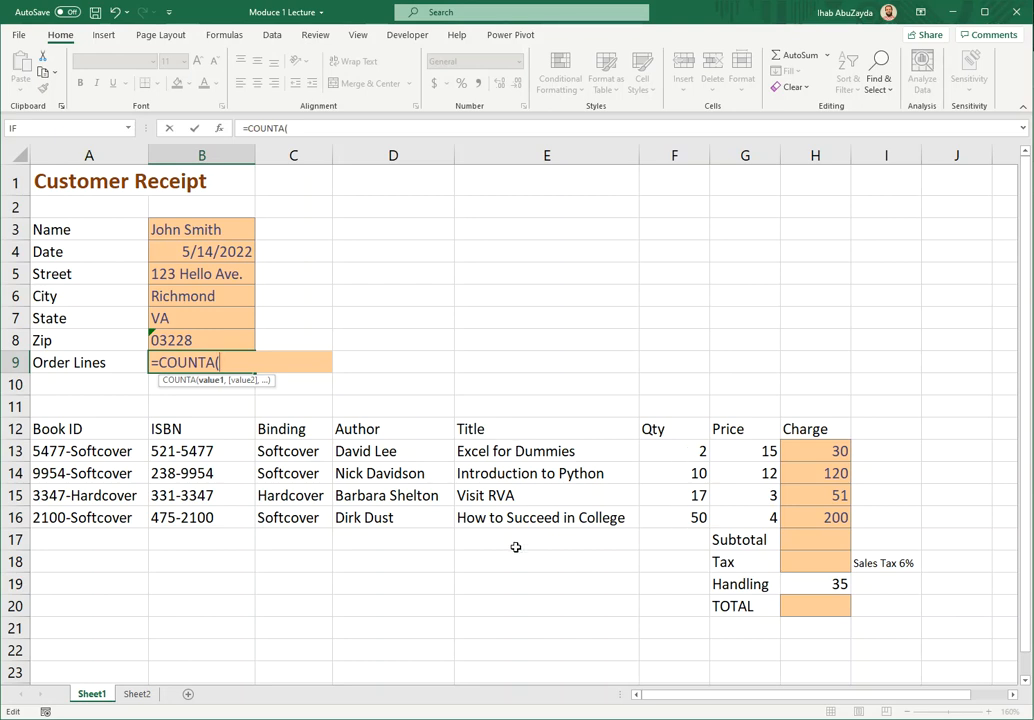
left_click(668, 447)
left_click_drag(668, 465, 668, 519)
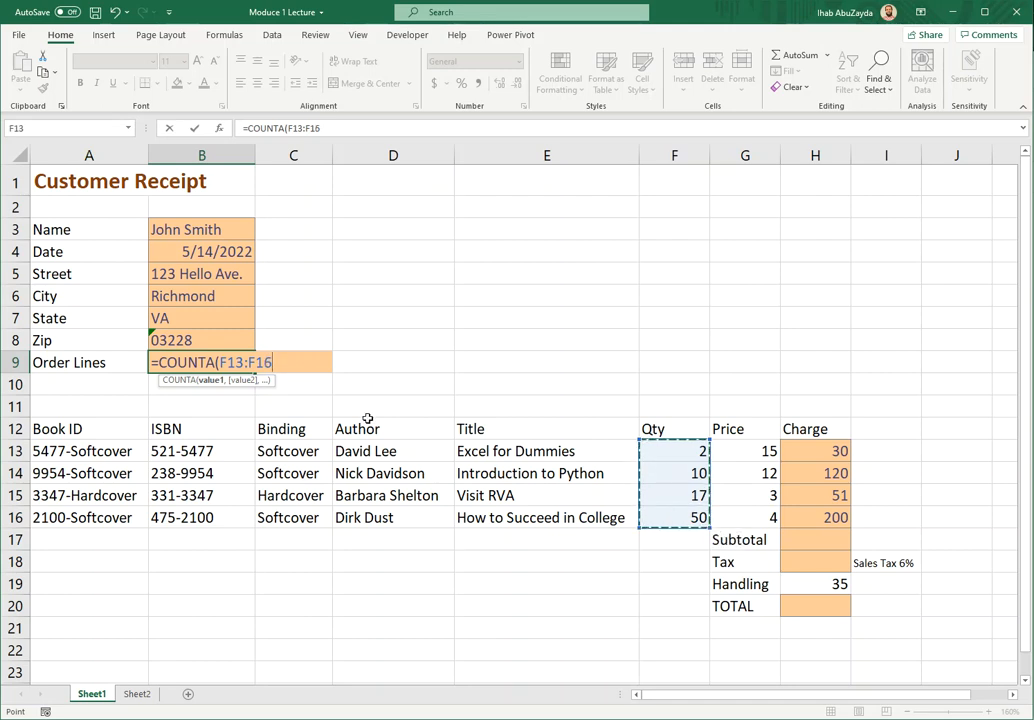
key("Return")
Change the range of the COUNTA formula in B9 to the binding entries in C13:C16.
double_click(237, 364)
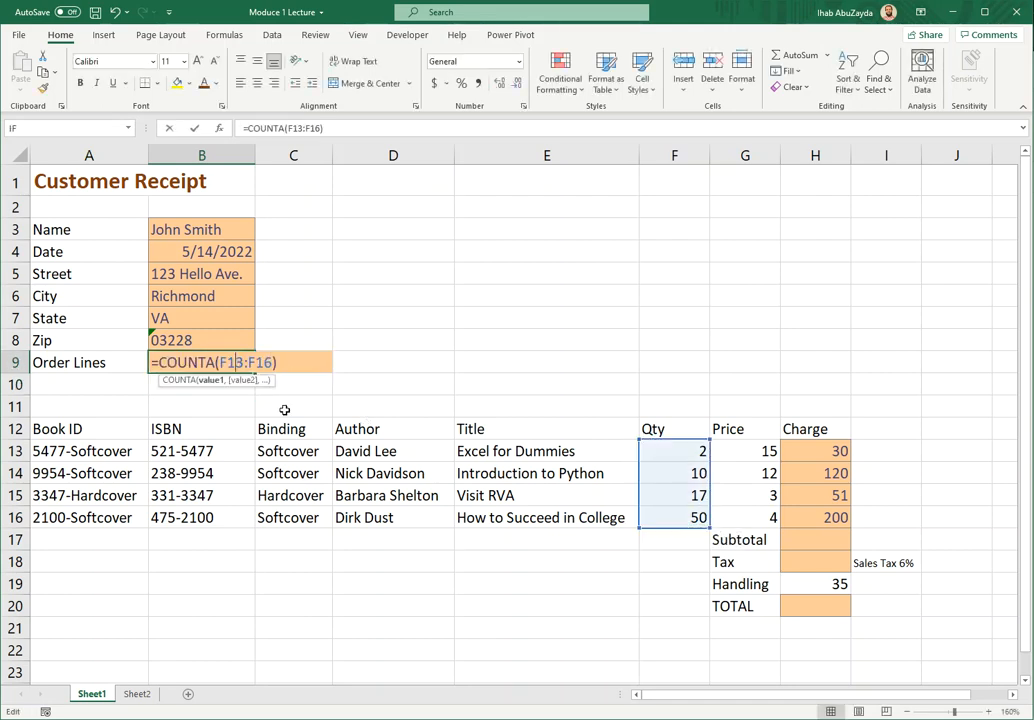
left_click_drag(220, 362, 343, 362)
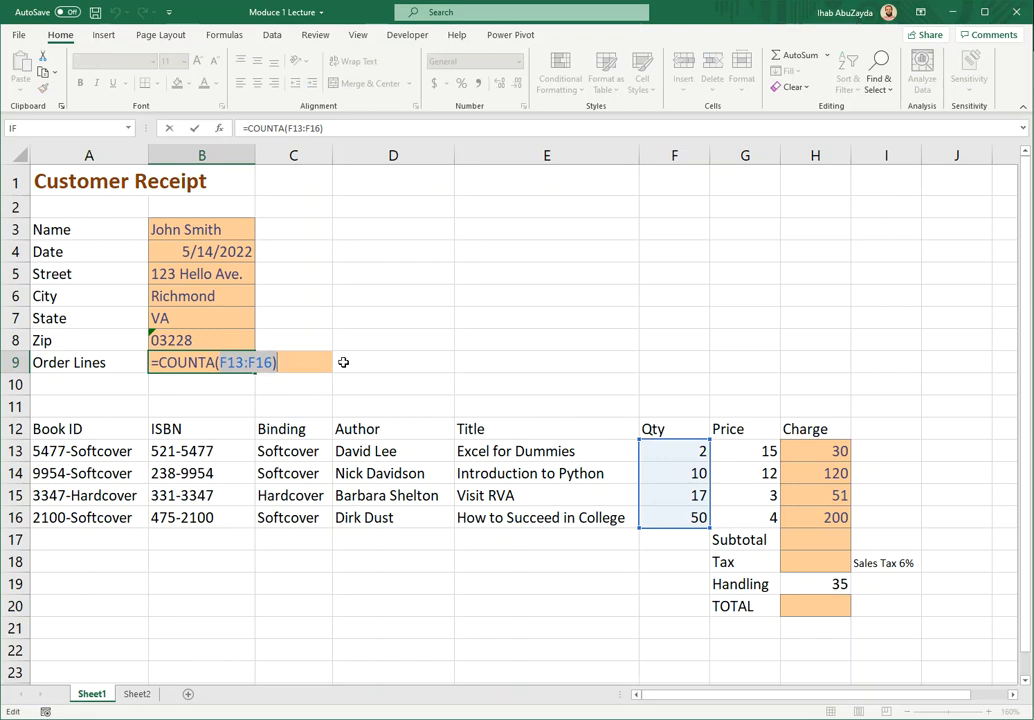
key("BackSpace")
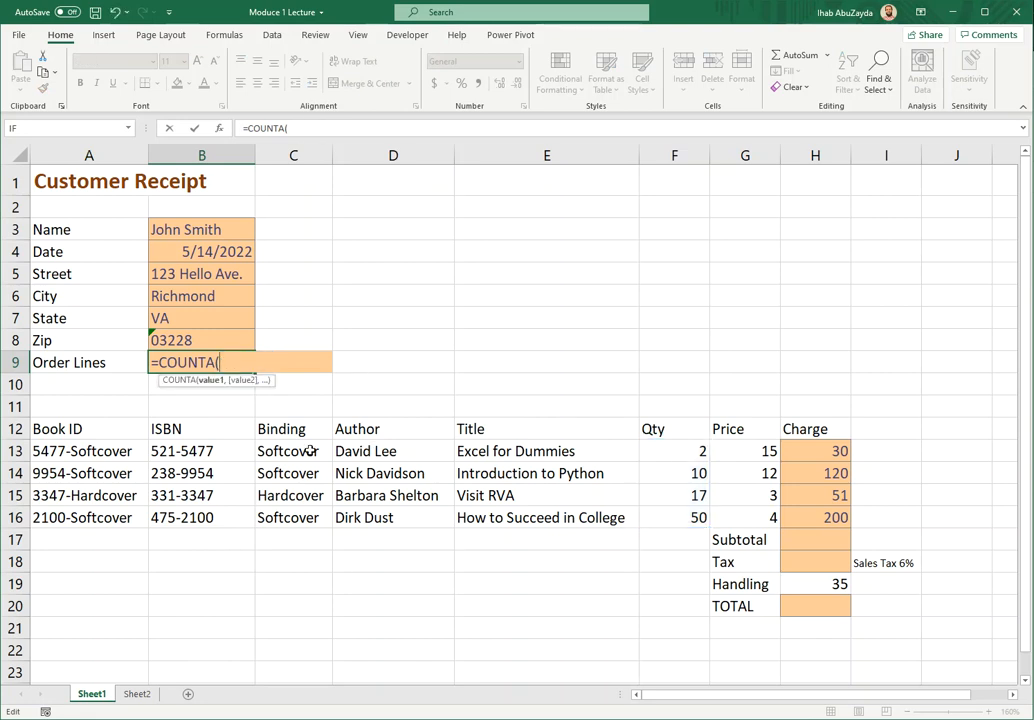
left_click_drag(301, 454, 286, 520)
key("Return")
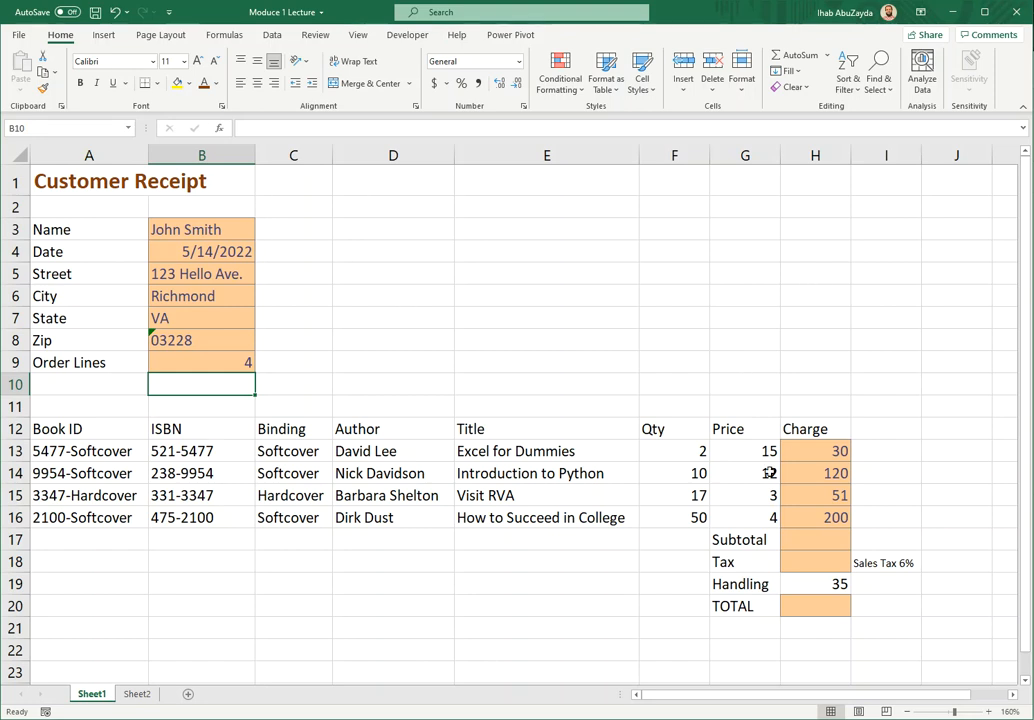
Calculate the subtotal in H17 by adding the individual charges with =H13+H14+H15+H16, and inspect the entered formula.
left_click(790, 539)
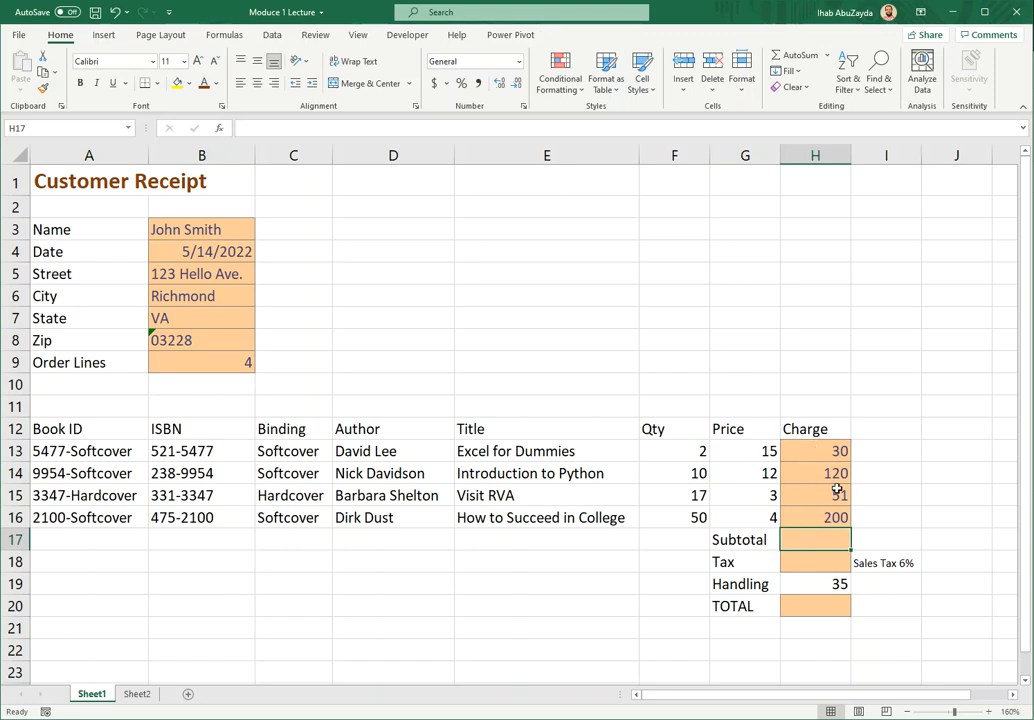
type("=")
left_click(818, 454)
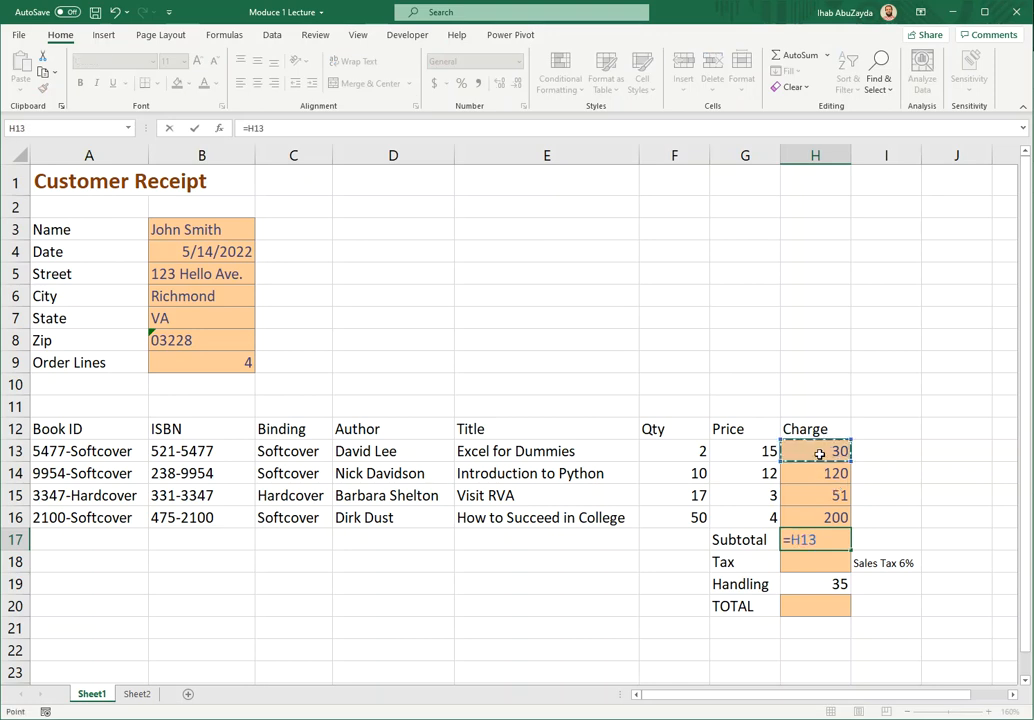
type("+")
left_click(832, 474)
type("+")
left_click(838, 496)
type("+")
left_click(826, 519)
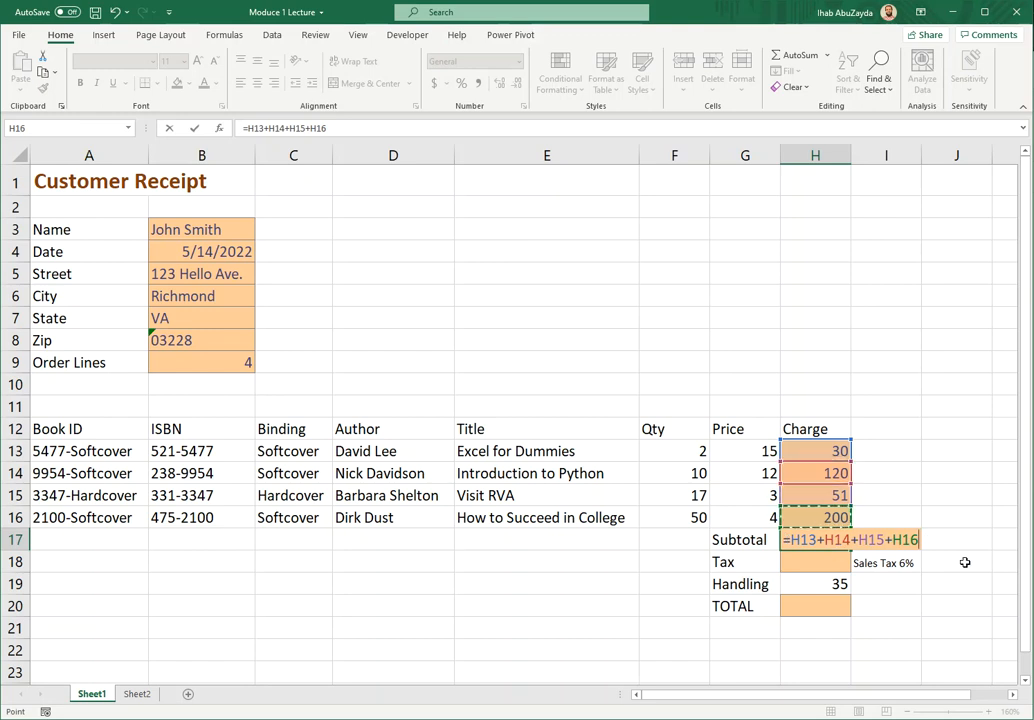
key("Return")
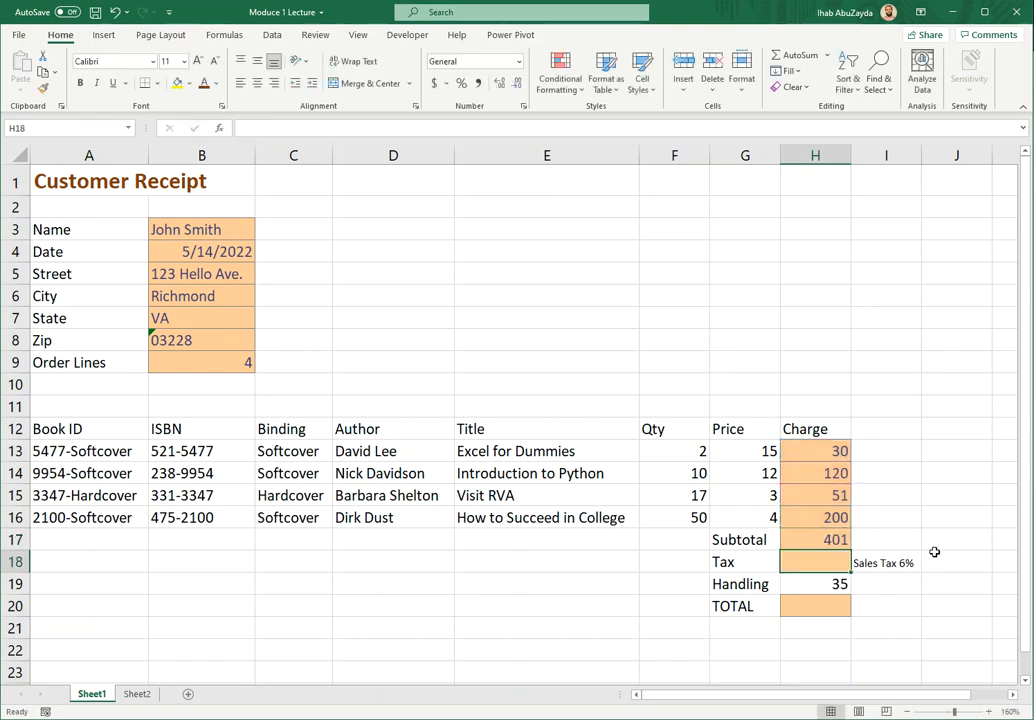
double_click(811, 540)
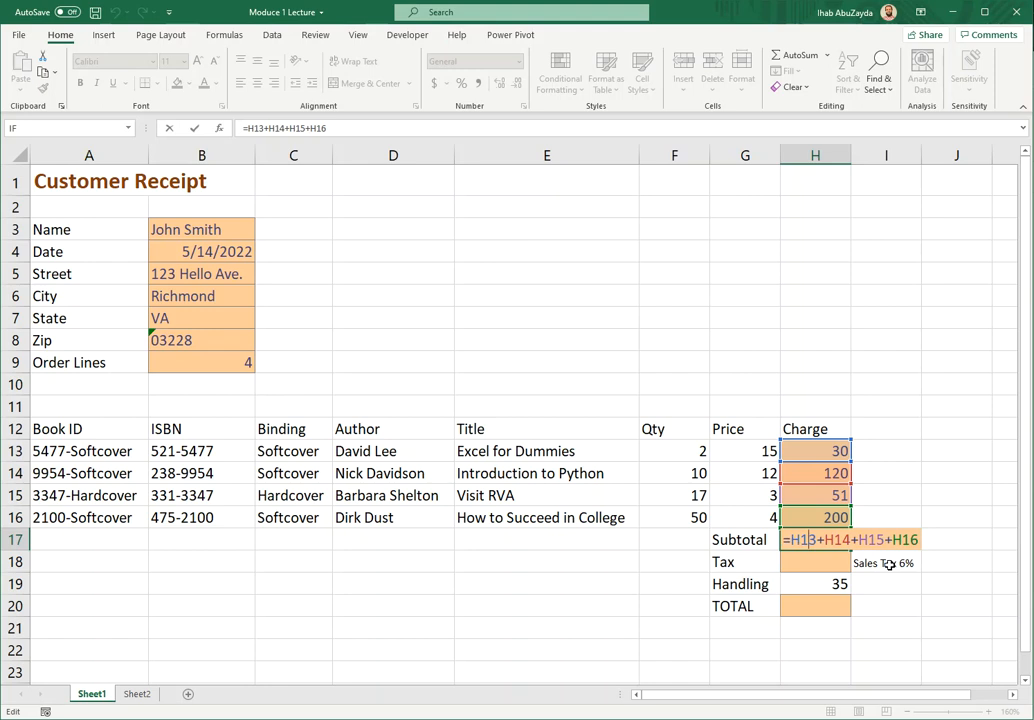
key("ctrl+Return")
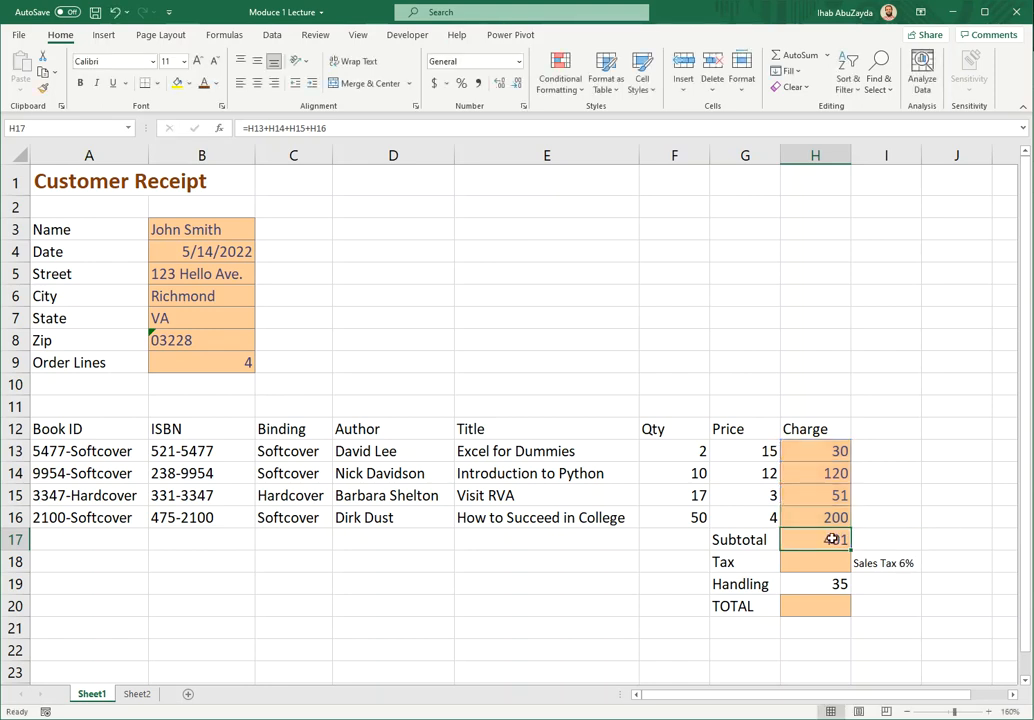
Replace the subtotal formula in H17 with an AutoSum of the charges in H13:H16.
key("Delete")
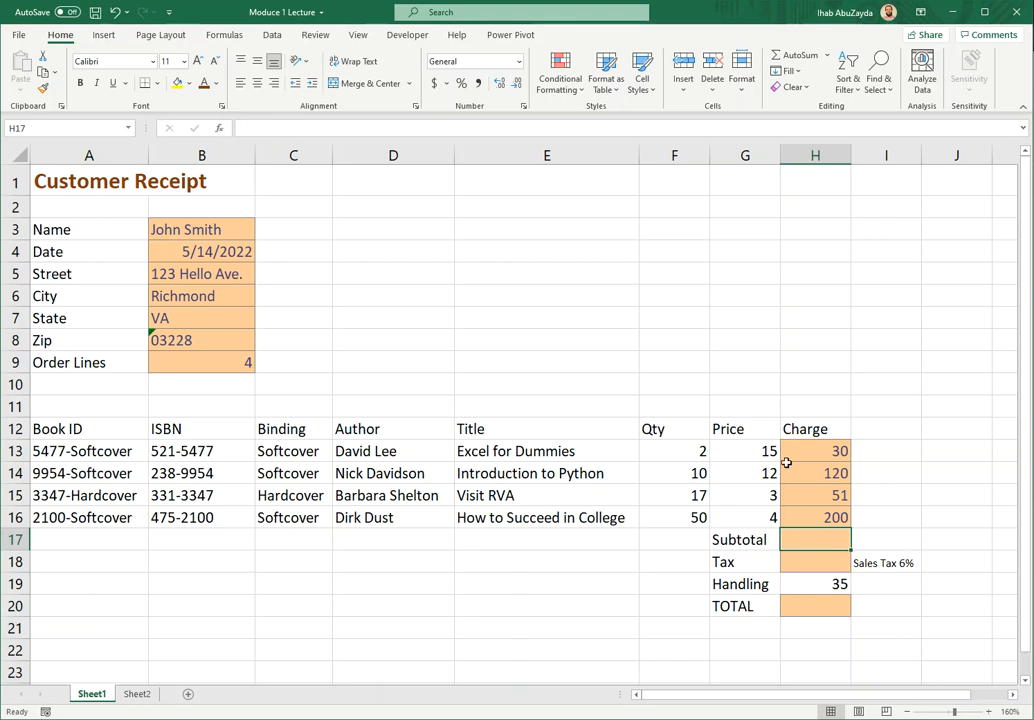
left_click(801, 58)
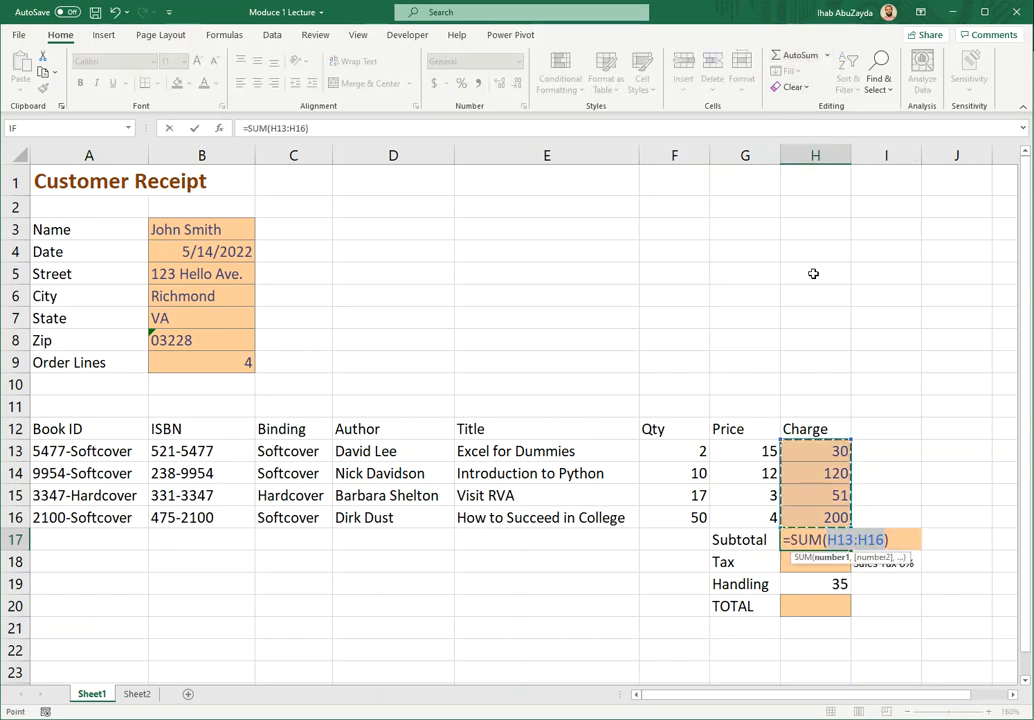
left_click_drag(791, 540, 822, 540)
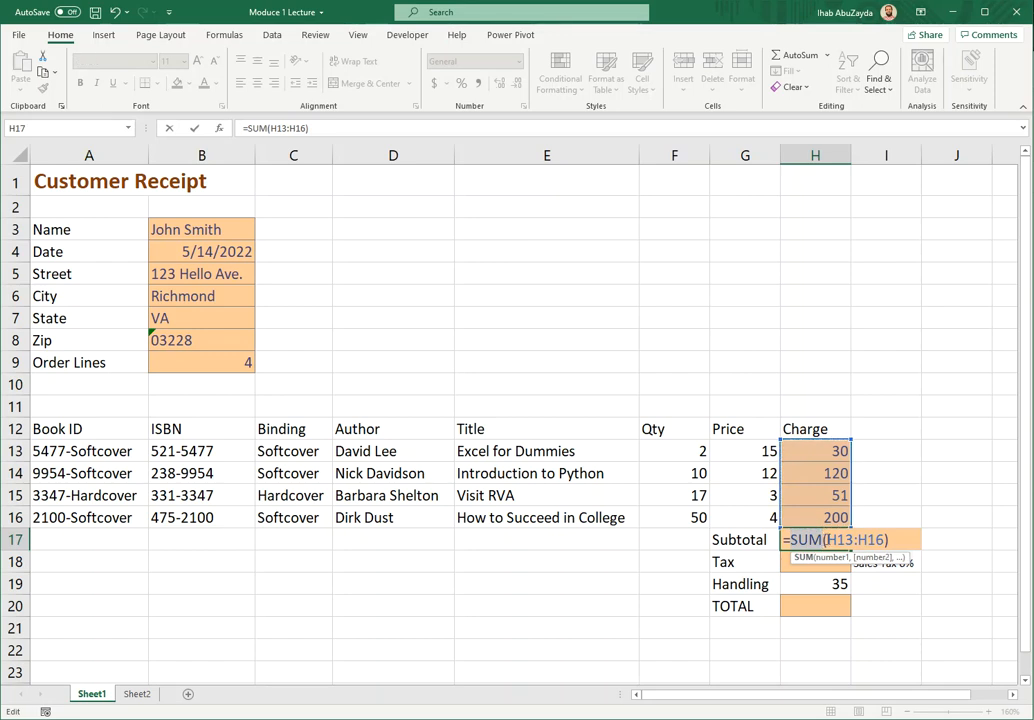
left_click(827, 540)
key("Return")
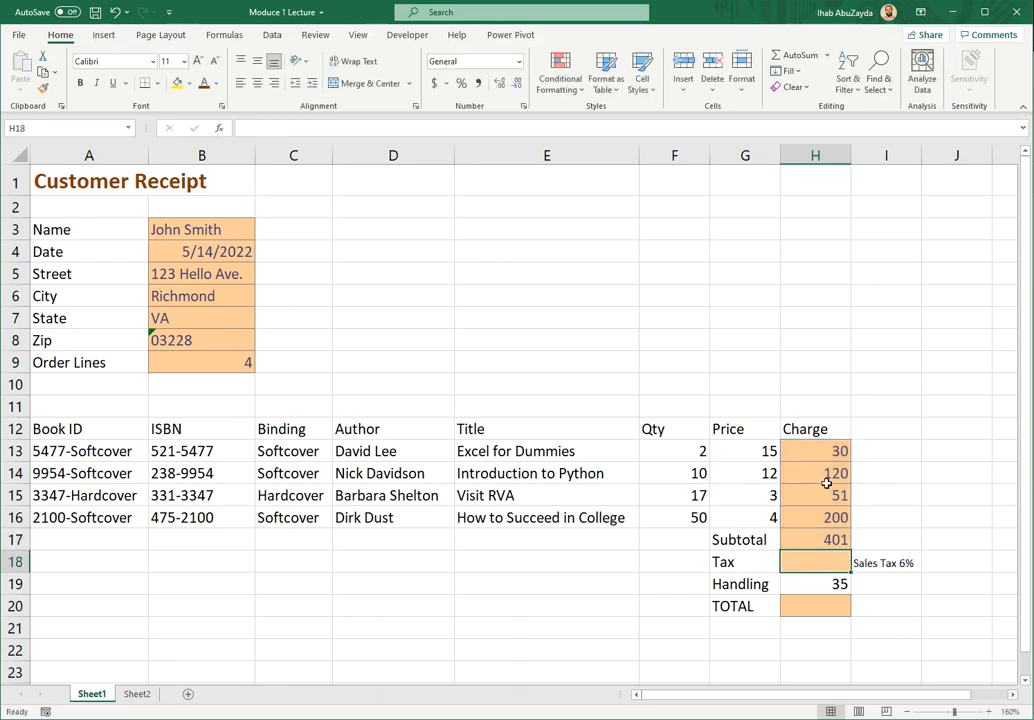
Clear the subtotal in H17 and enter the SUM function manually over the charges in H13:H16.
left_click(837, 542)
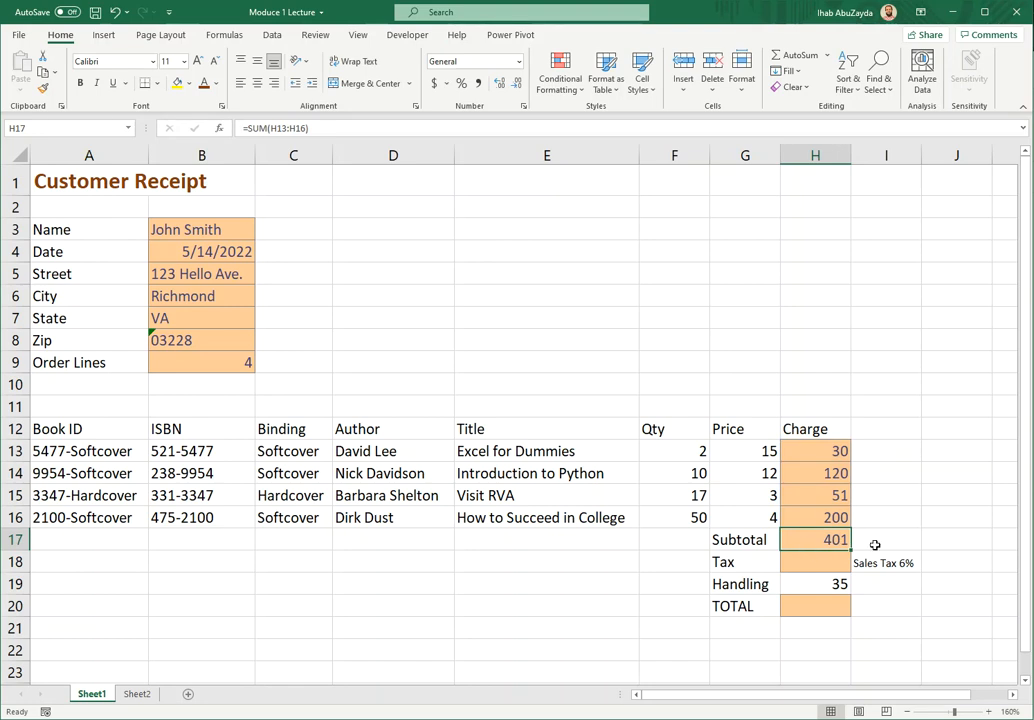
key("Delete")
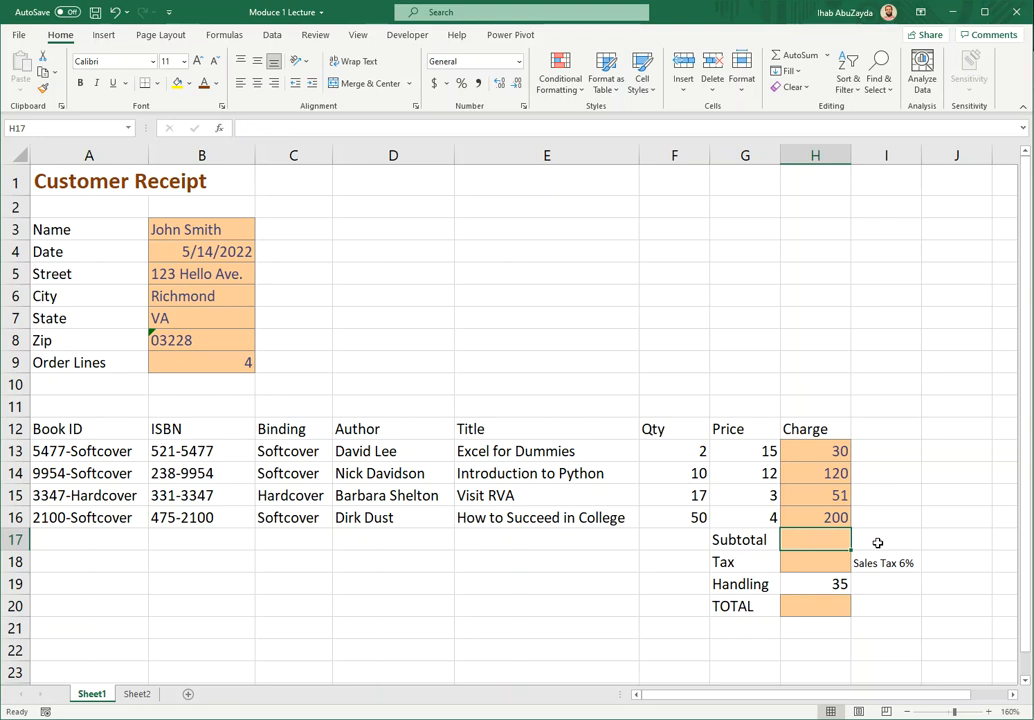
type("=")
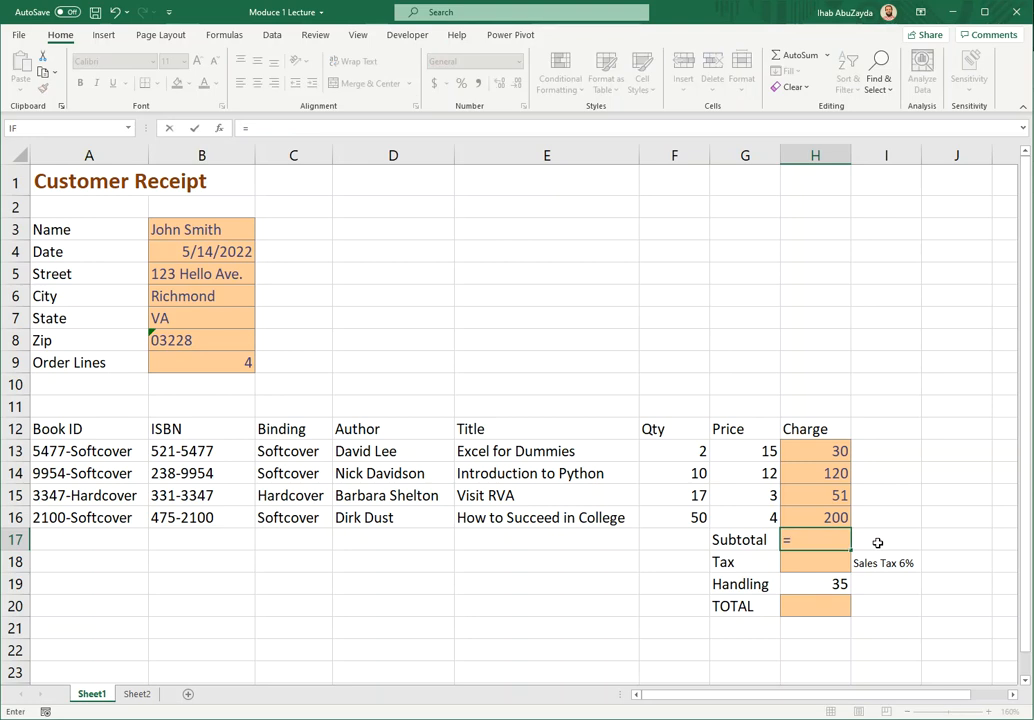
type("SU")
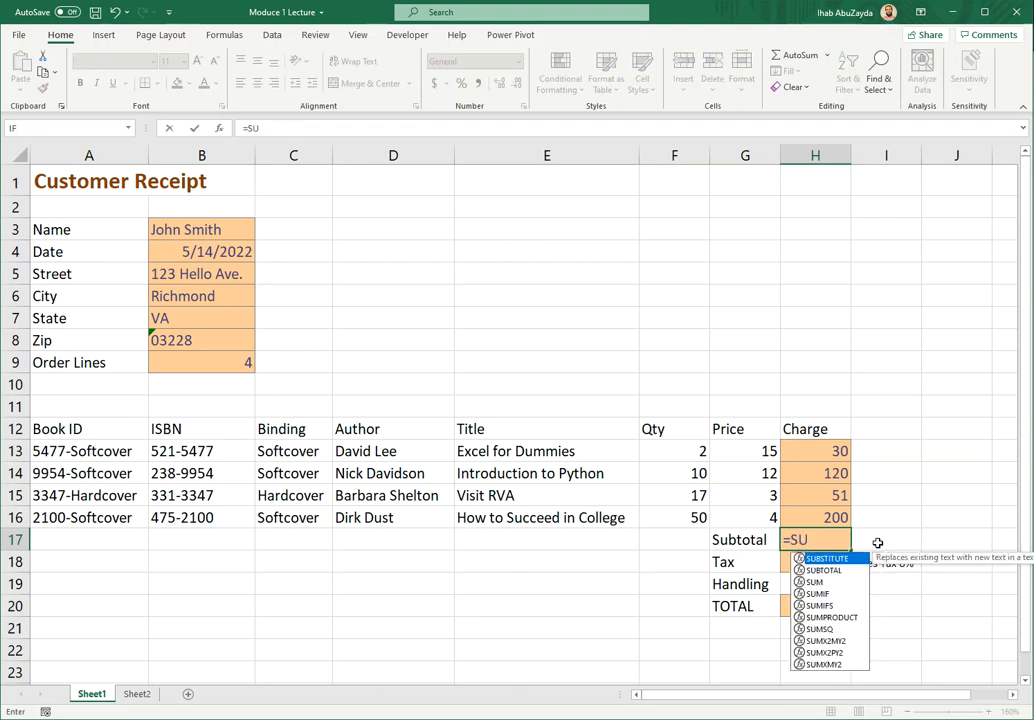
double_click(816, 583)
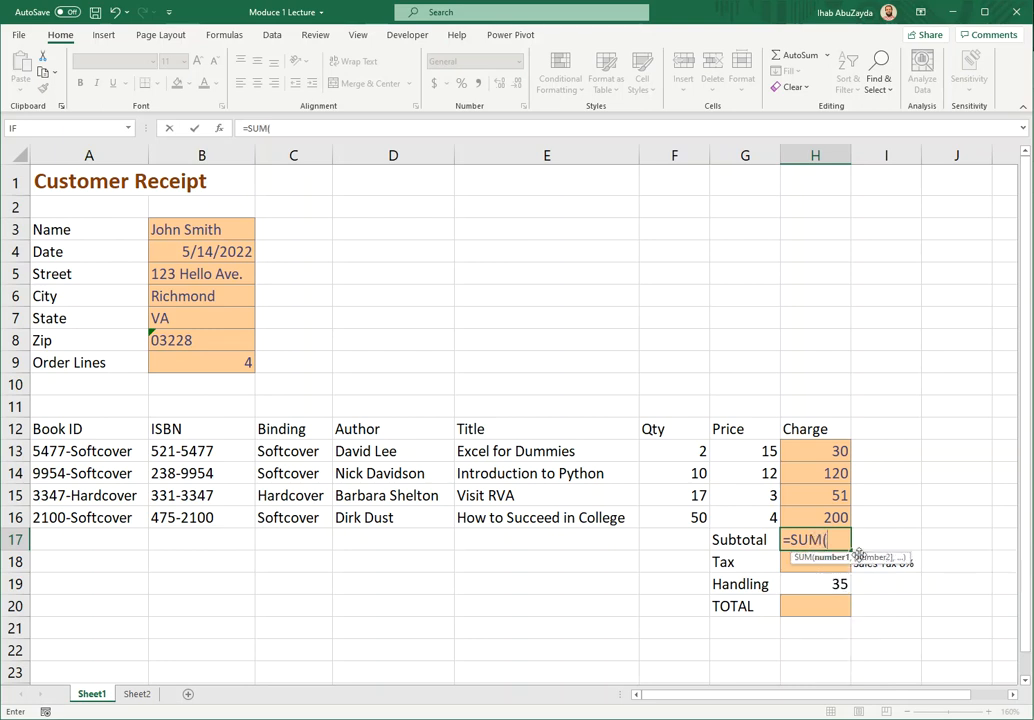
left_click_drag(822, 451, 828, 515)
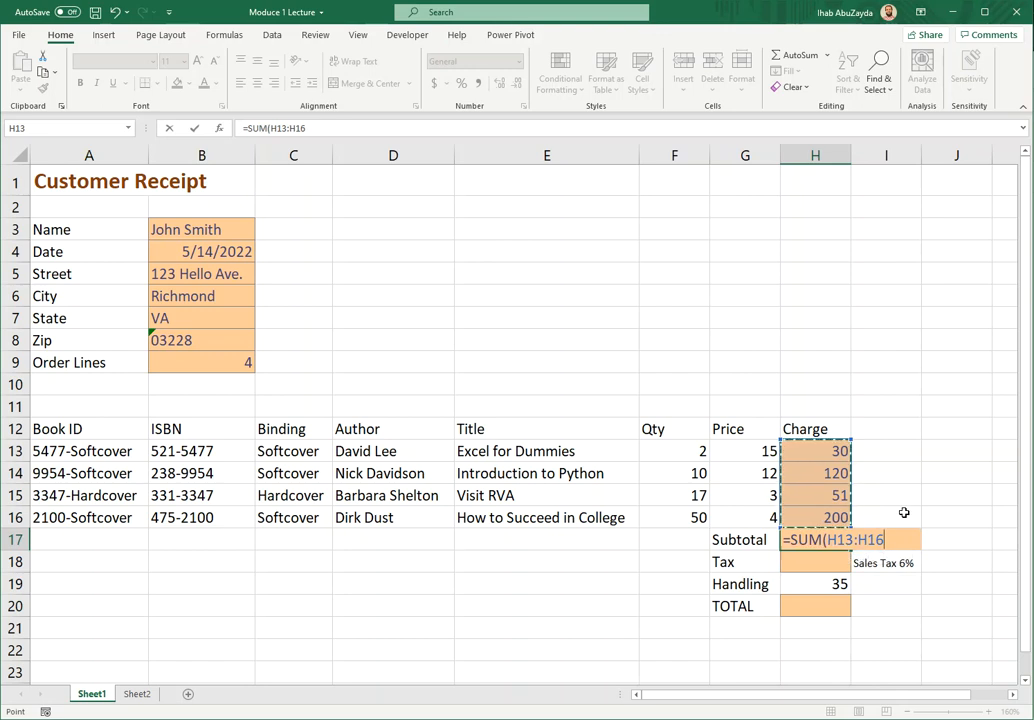
key("Return")
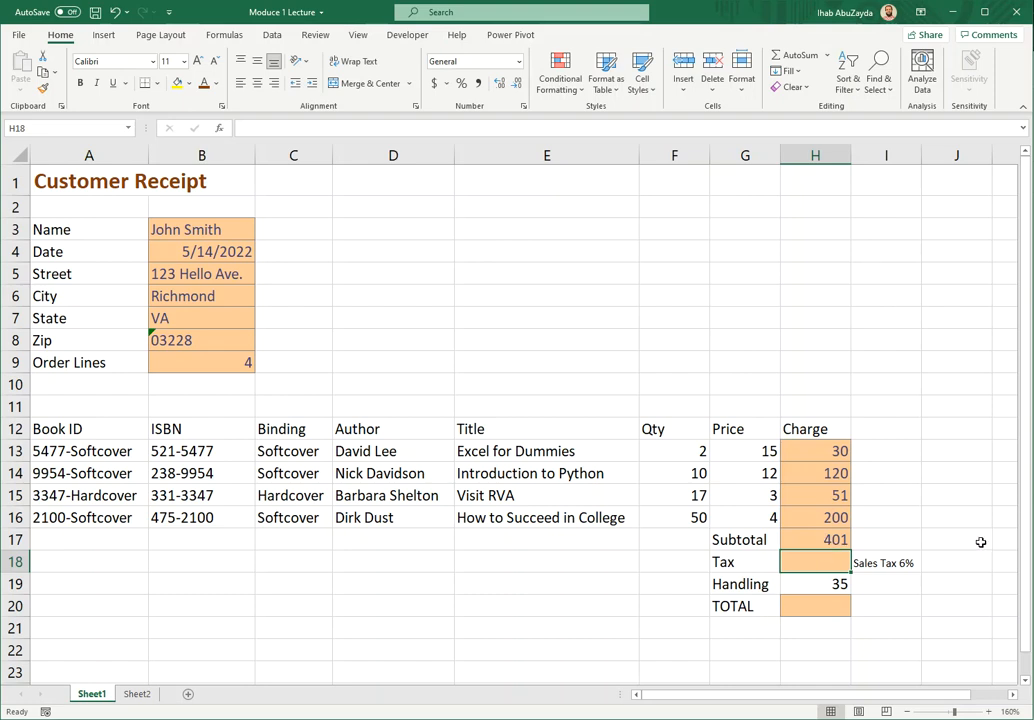
Clear the subtotal in H17 and refill it with the Quick Analysis column Sum of the charges in H13:H16.
left_click(810, 541)
key("Delete")
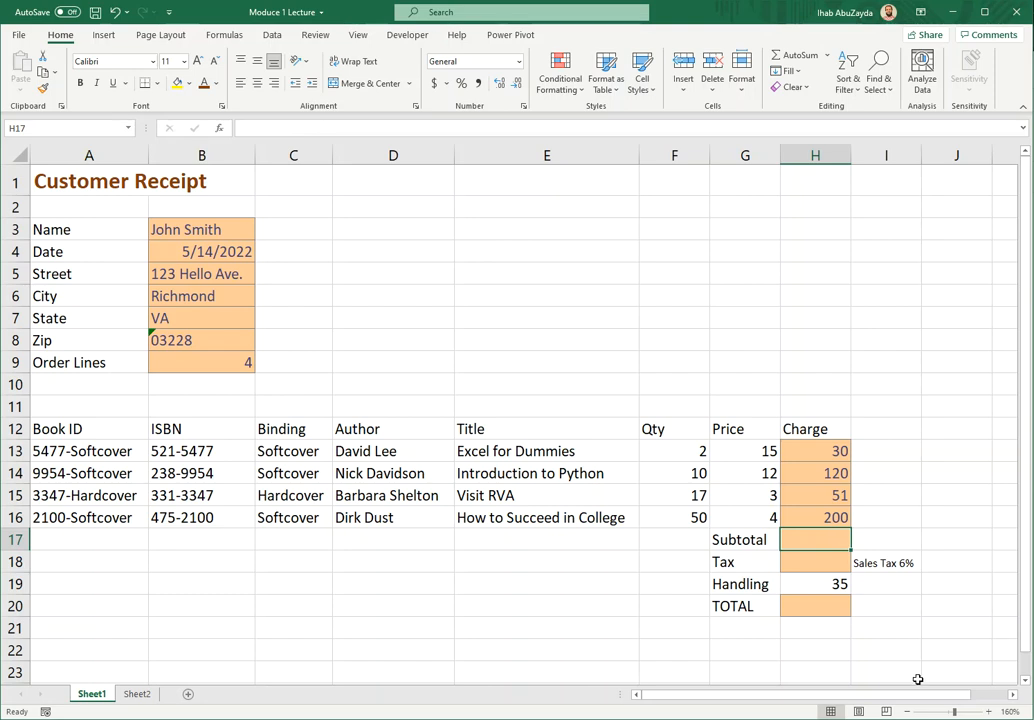
left_click(800, 451)
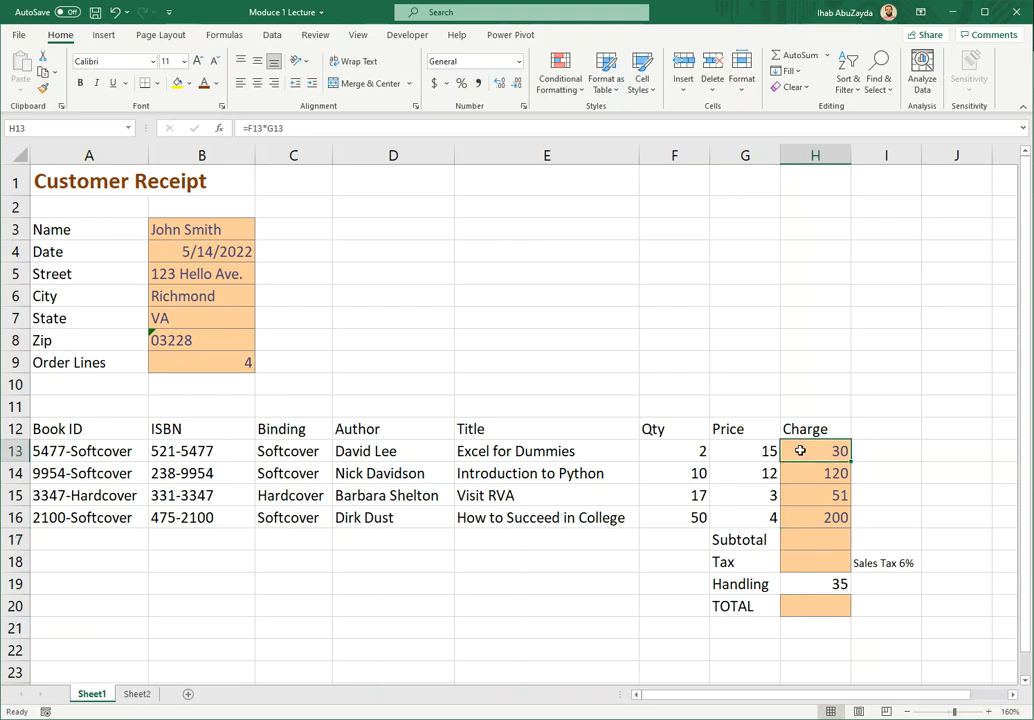
left_click_drag(799, 455, 810, 518)
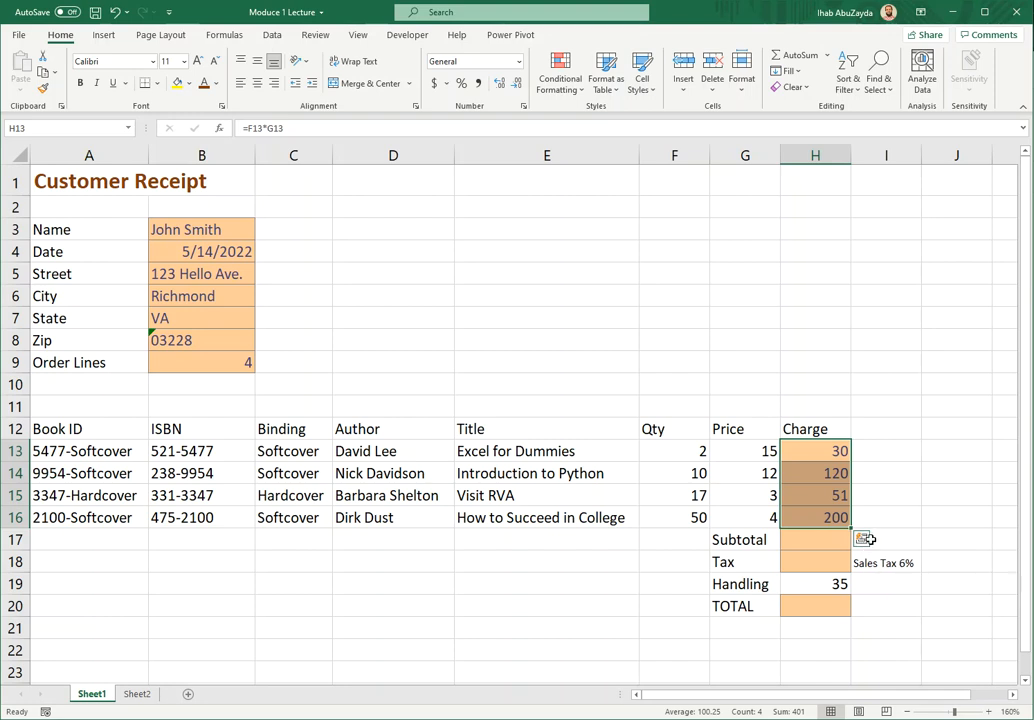
left_click(862, 540)
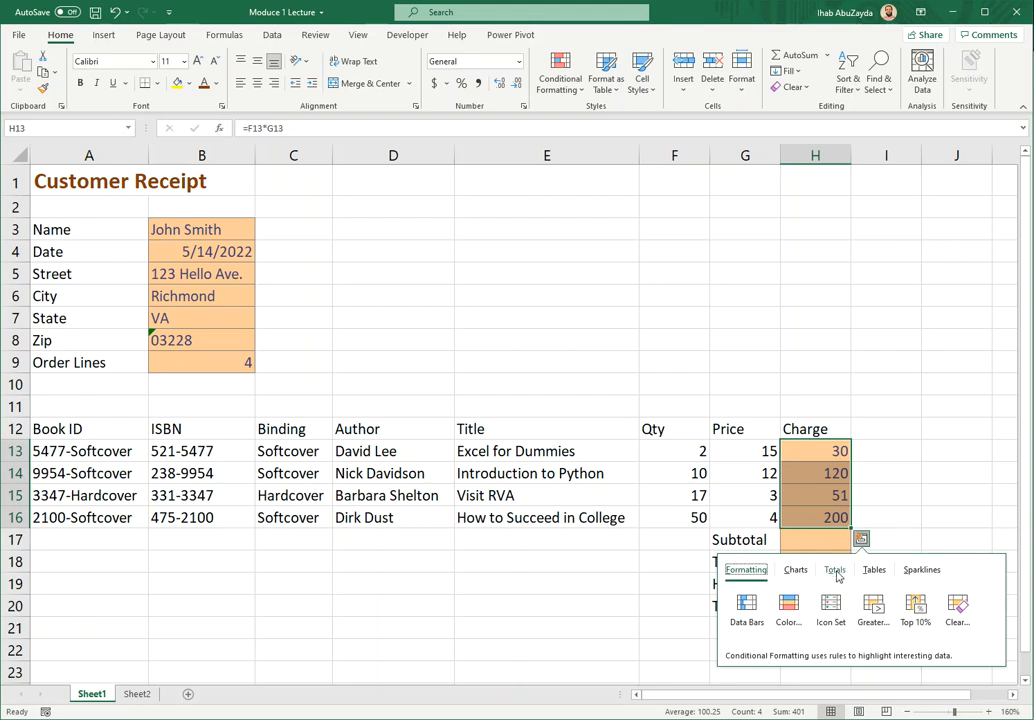
left_click(835, 572)
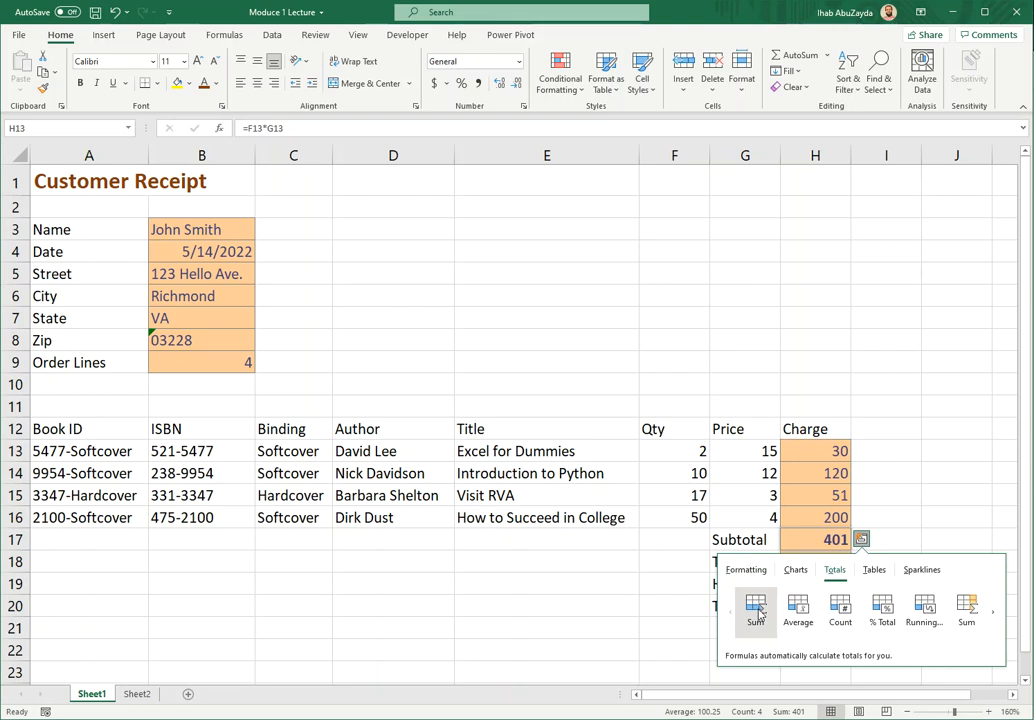
left_click(758, 612)
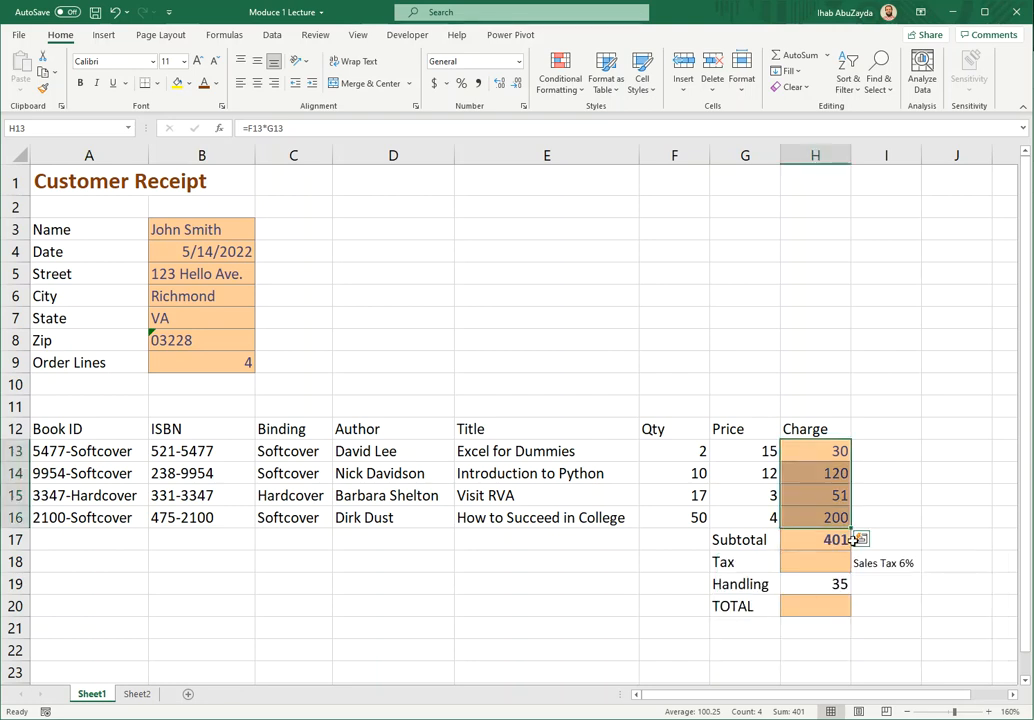
Inspect the generated formula in H17 and remove the bold formatting from the subtotal.
double_click(808, 542)
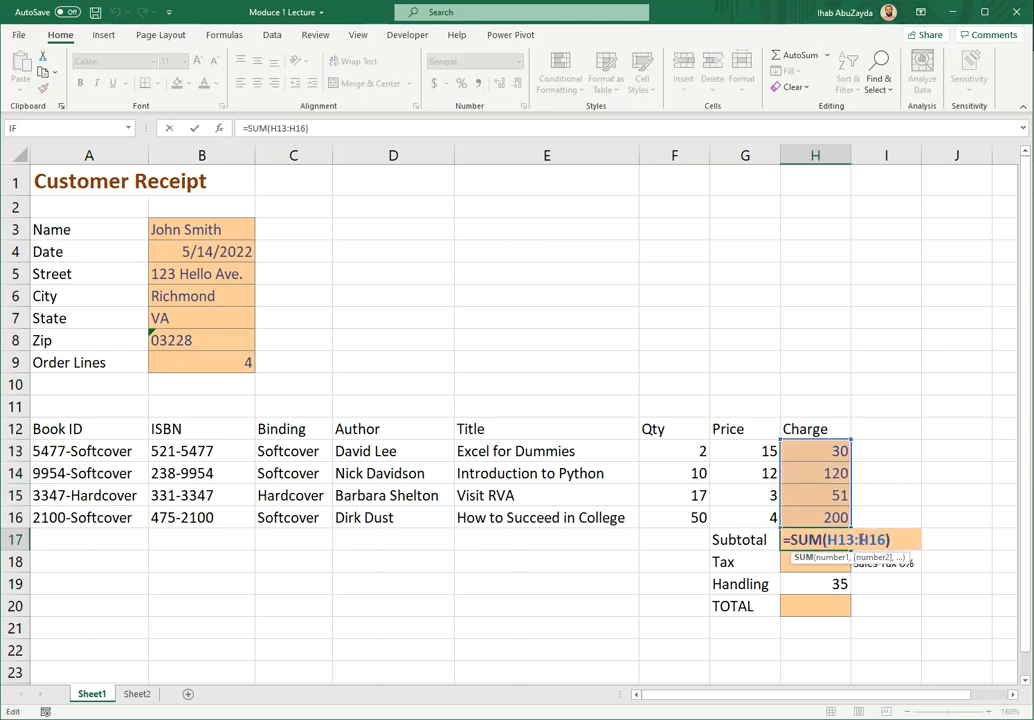
key("Escape")
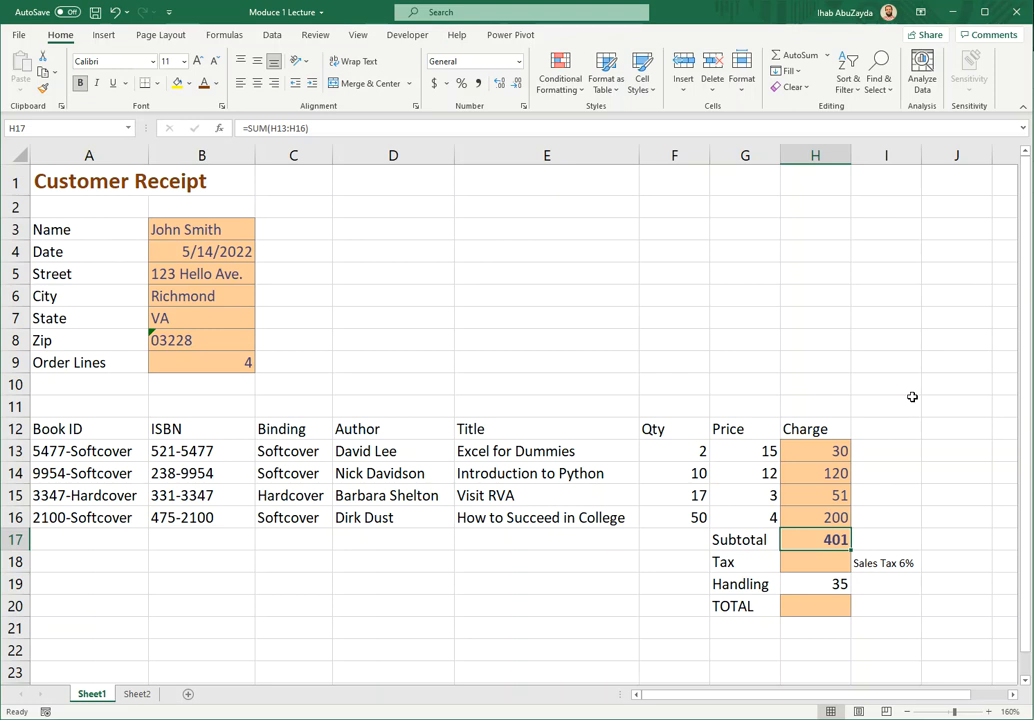
key("ctrl+b")
Calculate the sales tax in H18 from the subtotal with the formula =H17*0.06.
left_click(837, 562)
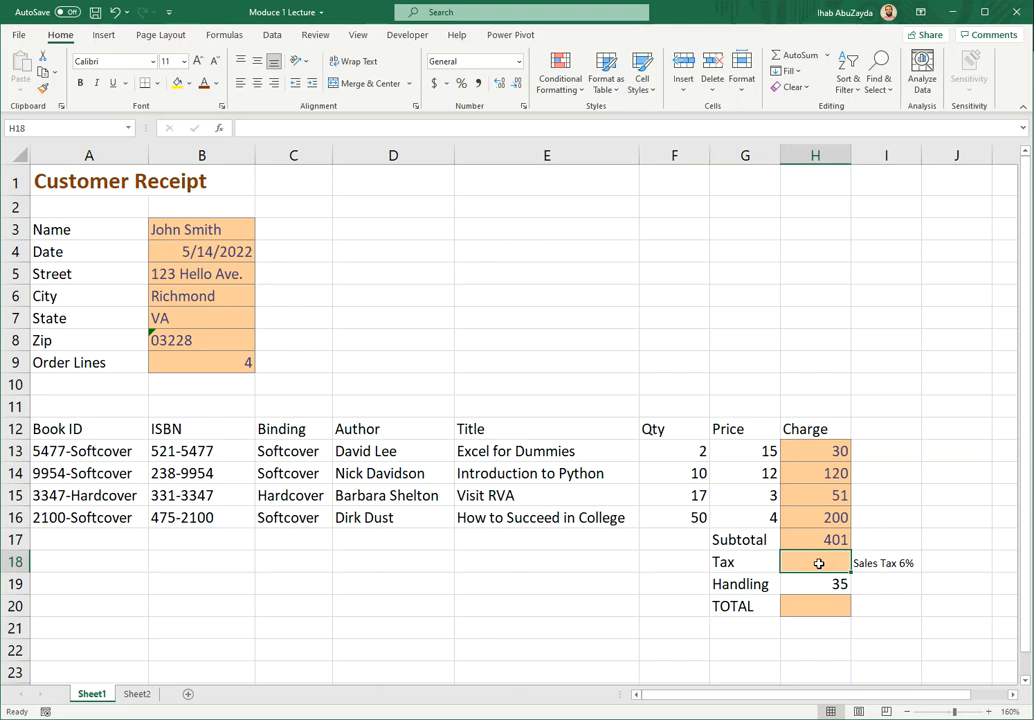
type("=")
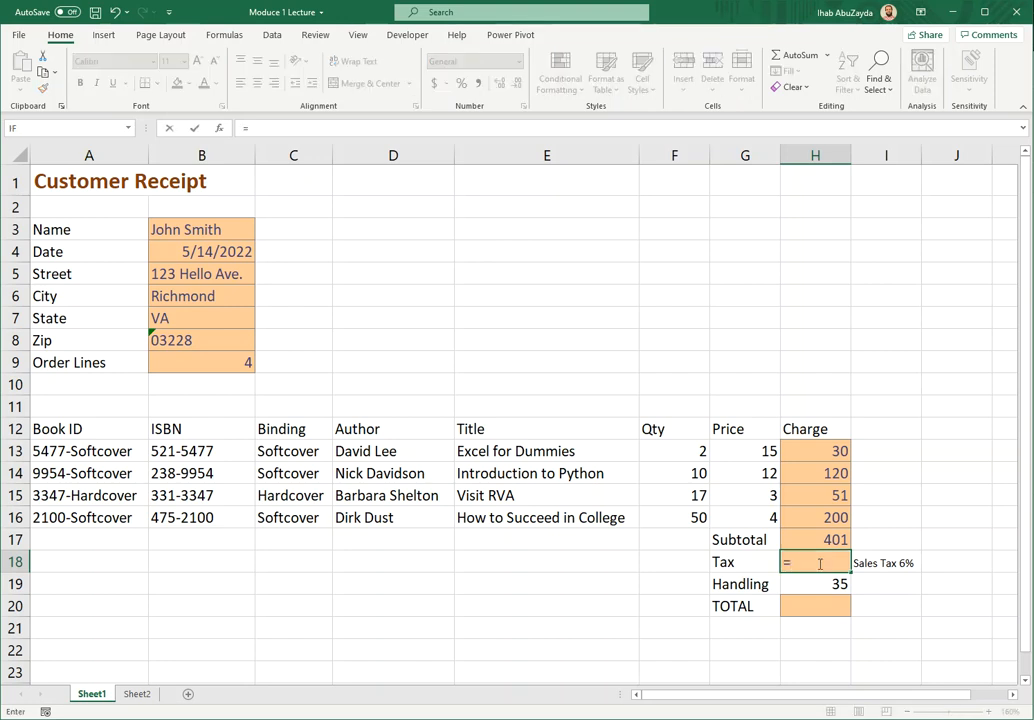
left_click(822, 544)
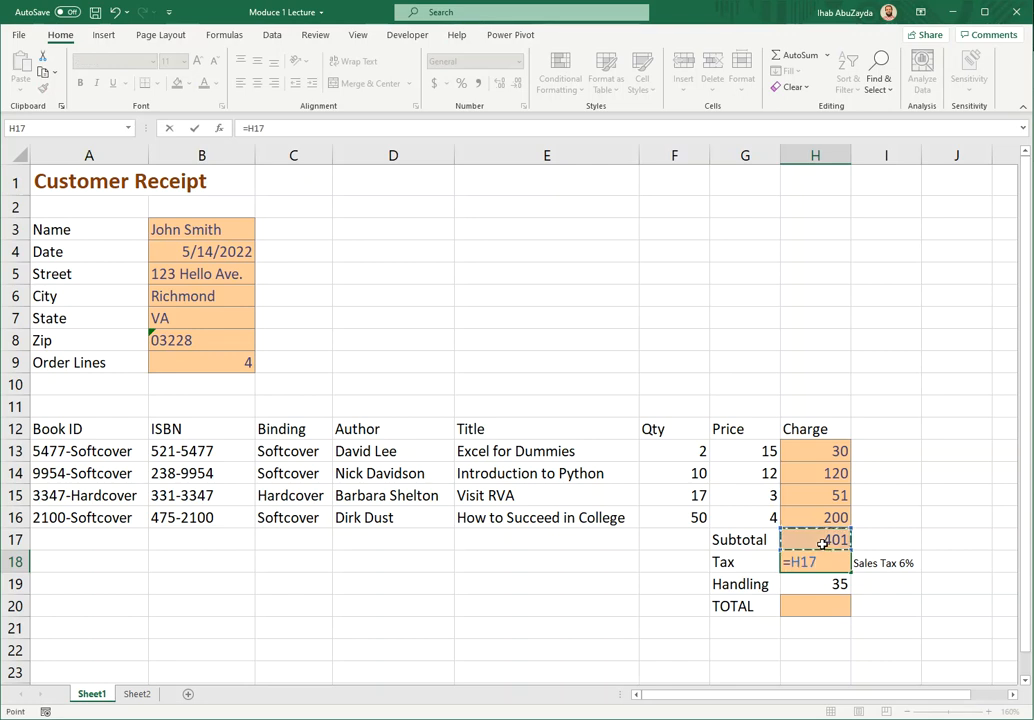
type("*")
type("0.06")
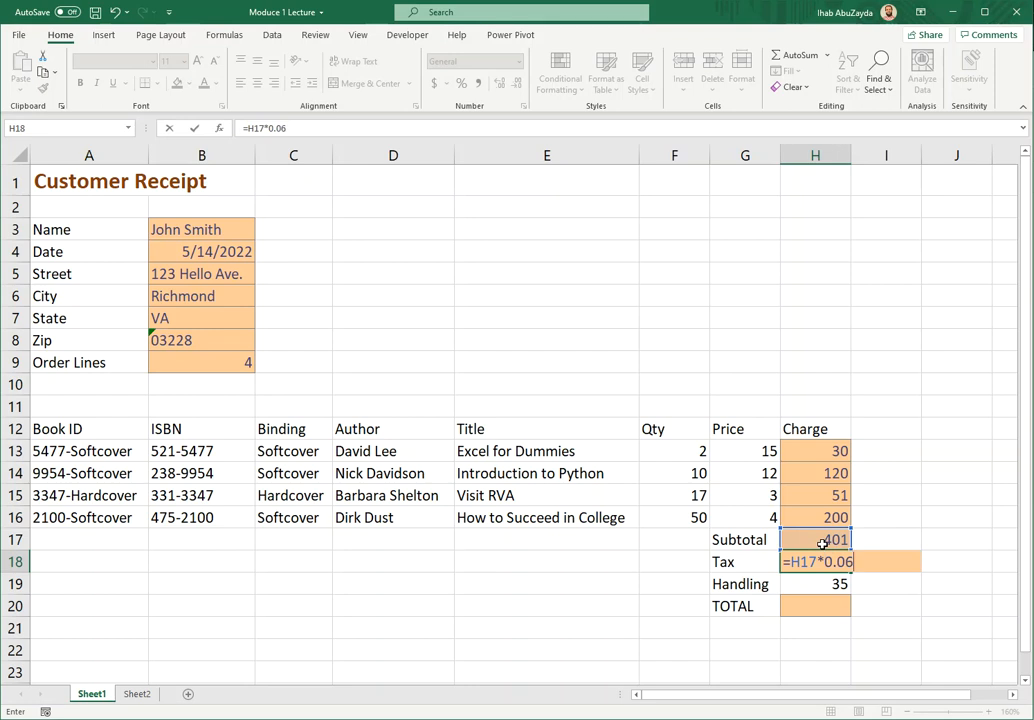
key("Return")
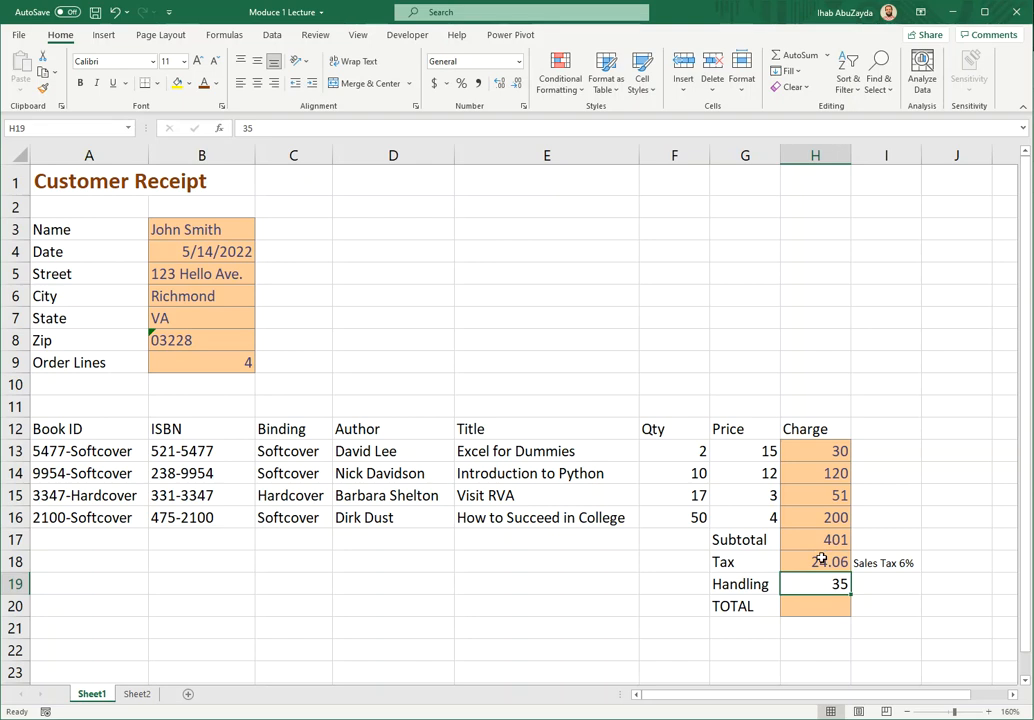
Rewrite the tax rate in the H18 formula as a percentage, making it =H17*6%.
double_click(823, 560)
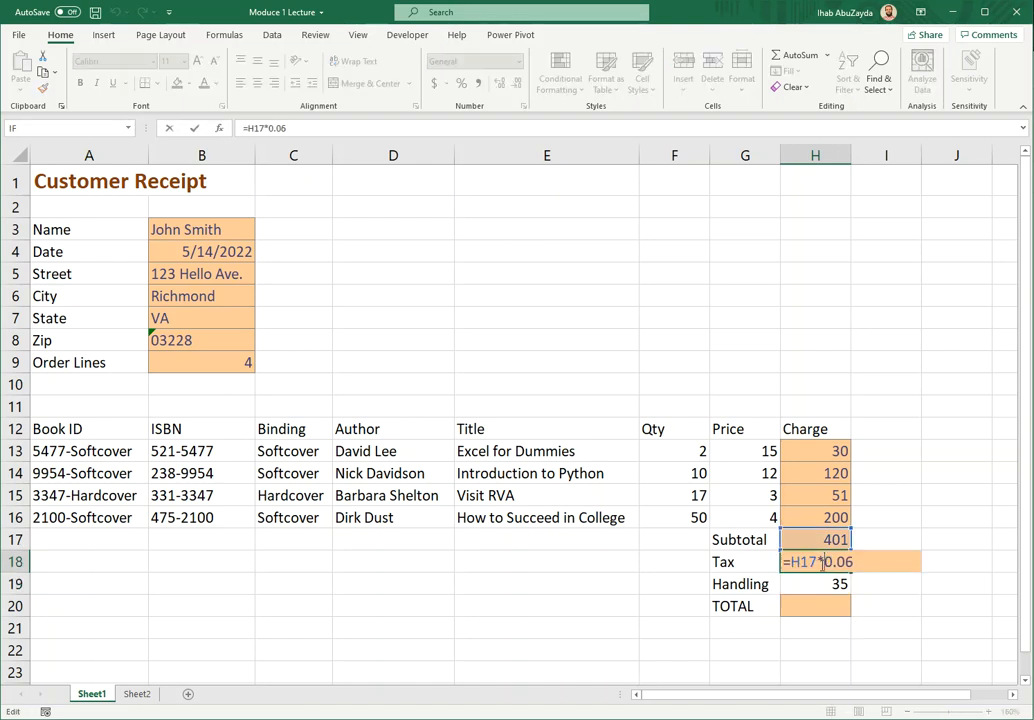
left_click_drag(825, 561, 848, 560)
type("6%")
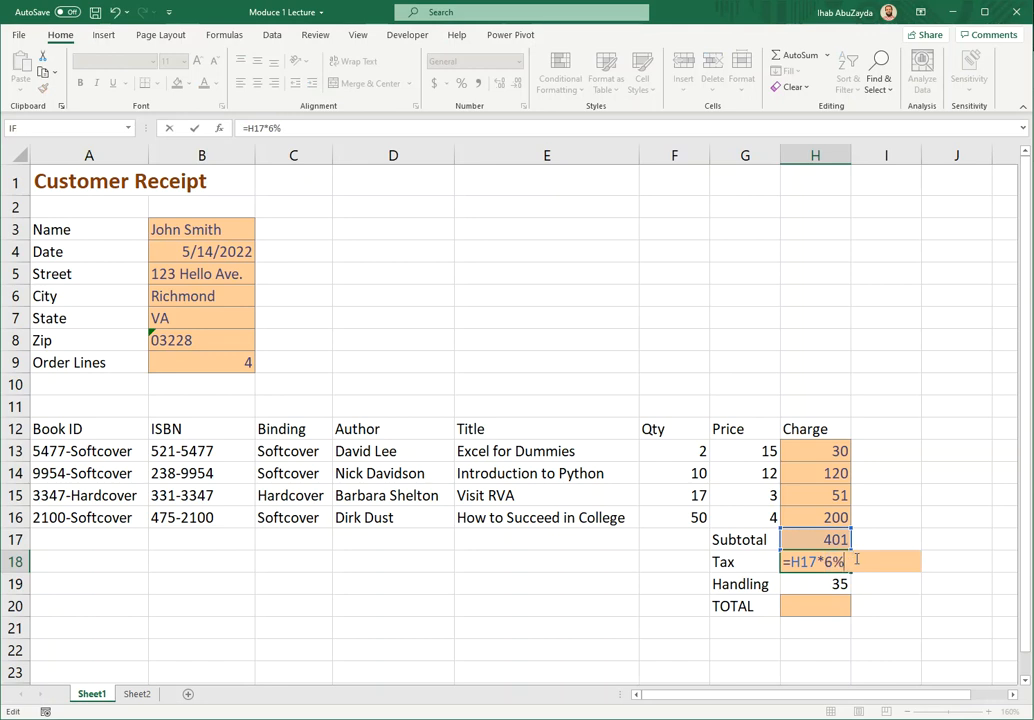
key("Return")
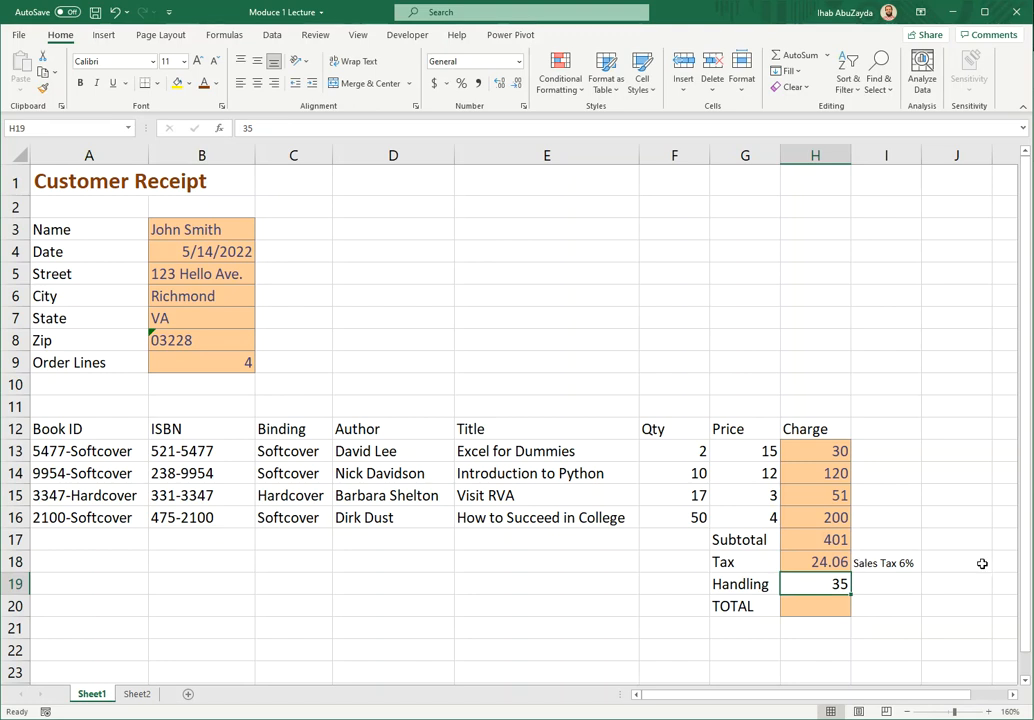
Calculate the total in H20 by adding subtotal, tax and handling with =H17+H18+H19.
left_click(815, 607)
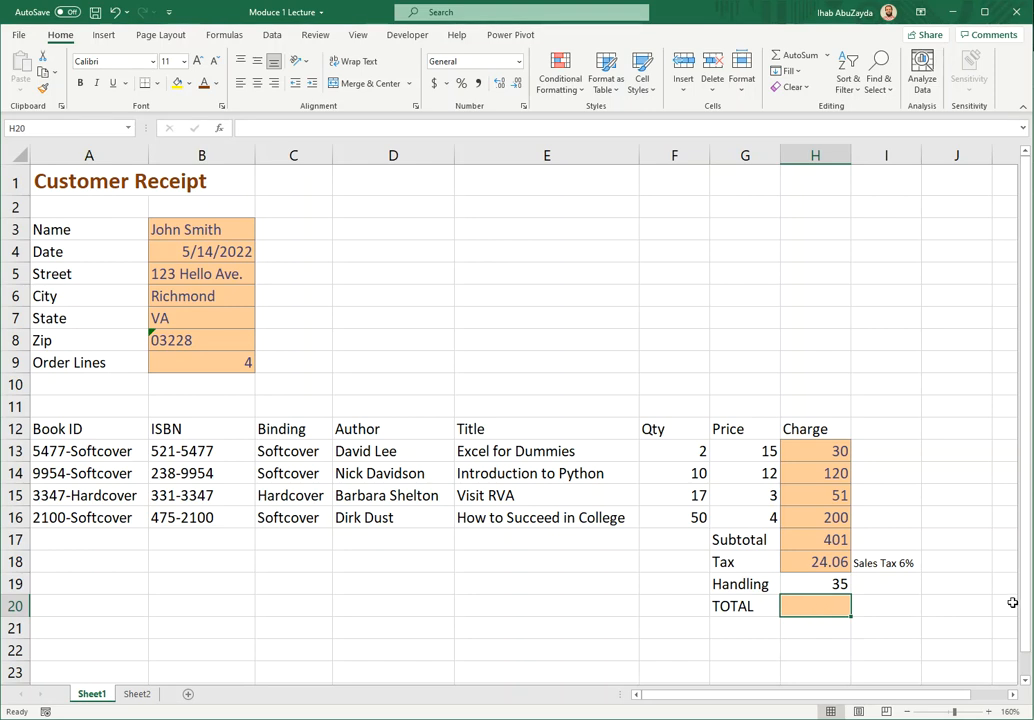
type("=")
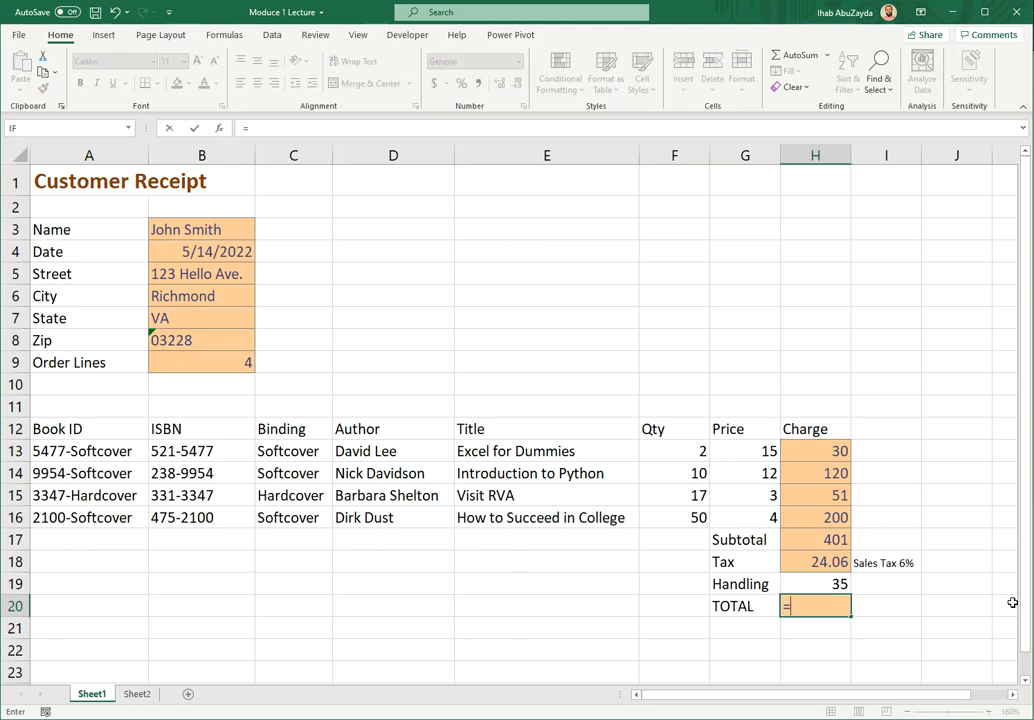
left_click(837, 539)
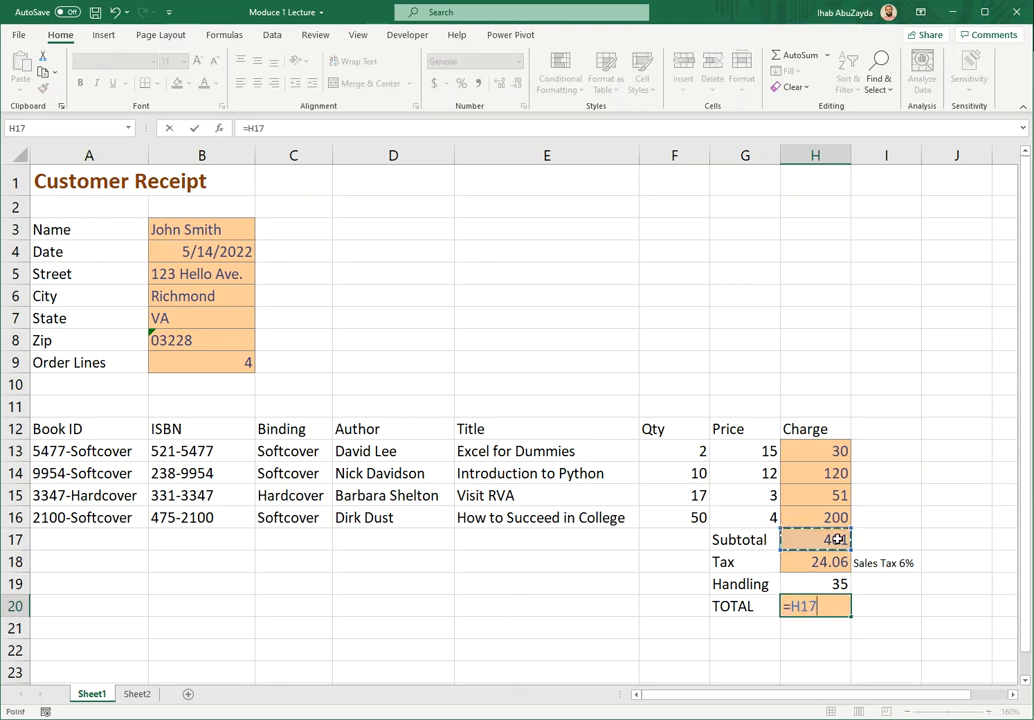
type("+")
left_click(831, 561)
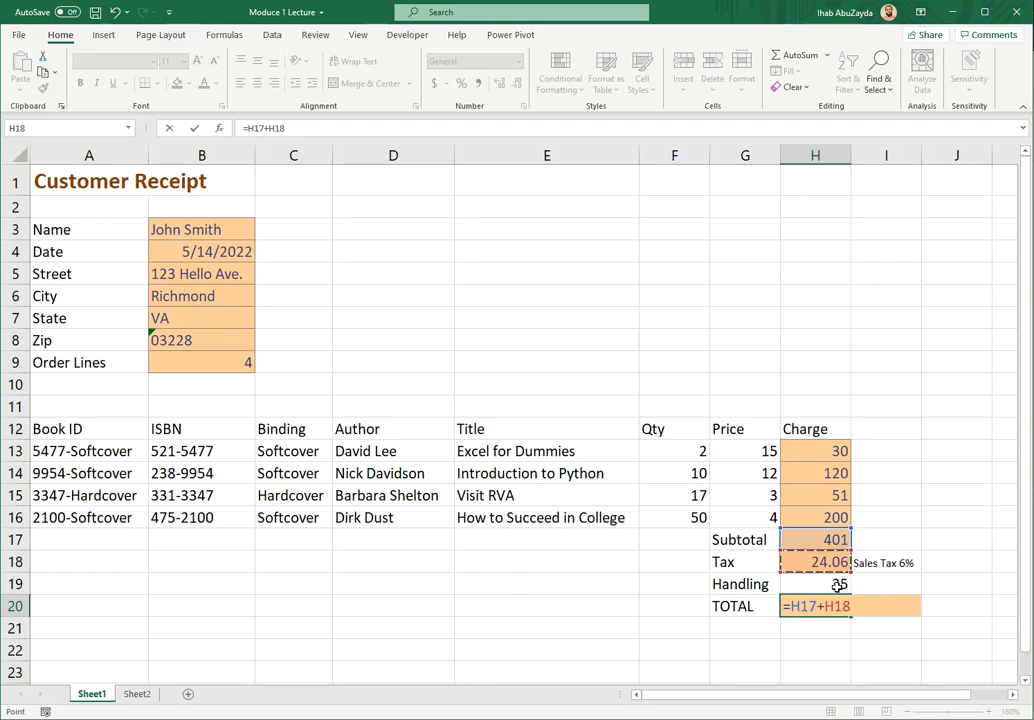
type("+")
left_click(837, 584)
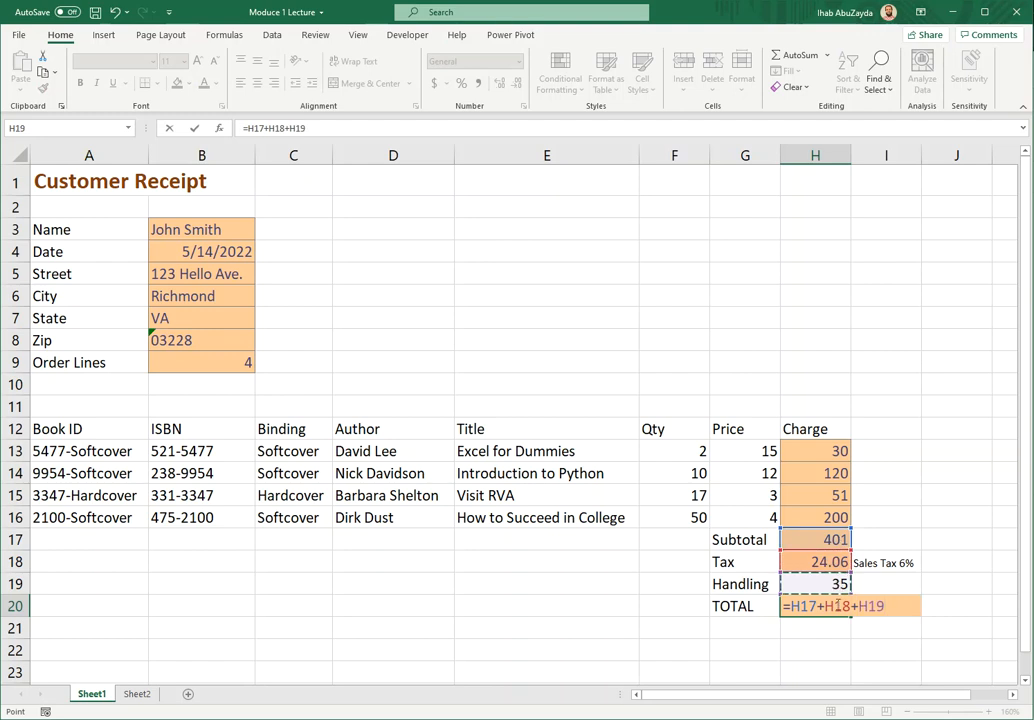
key("Return")
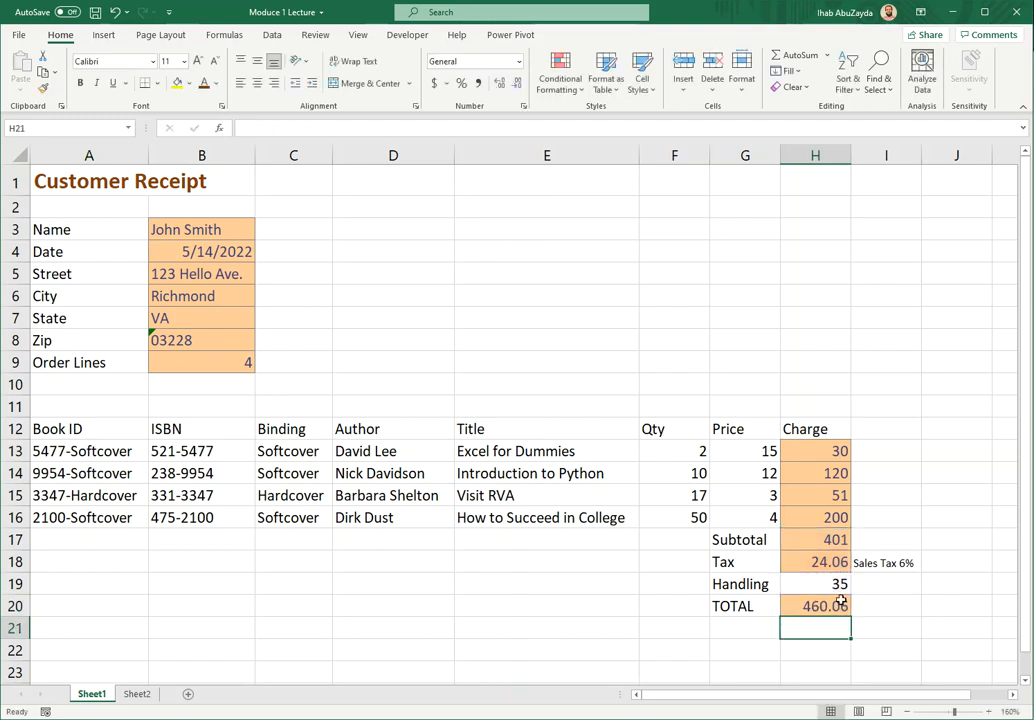
Replace the total formula in H20 with =SUM(H17:H19).
left_click(812, 606)
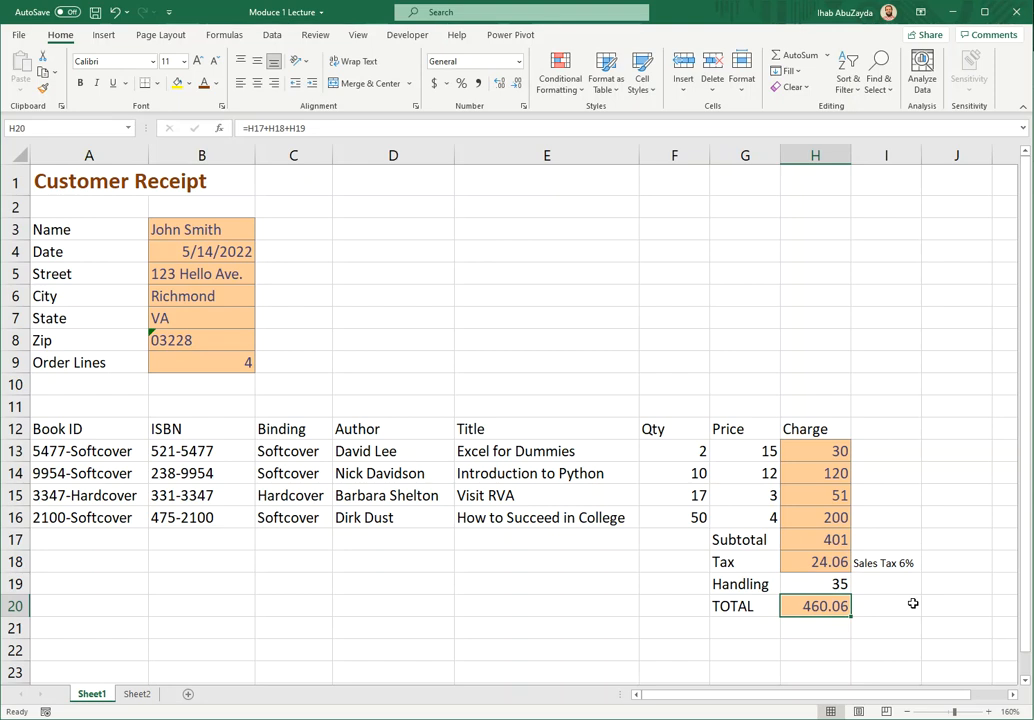
key("Delete")
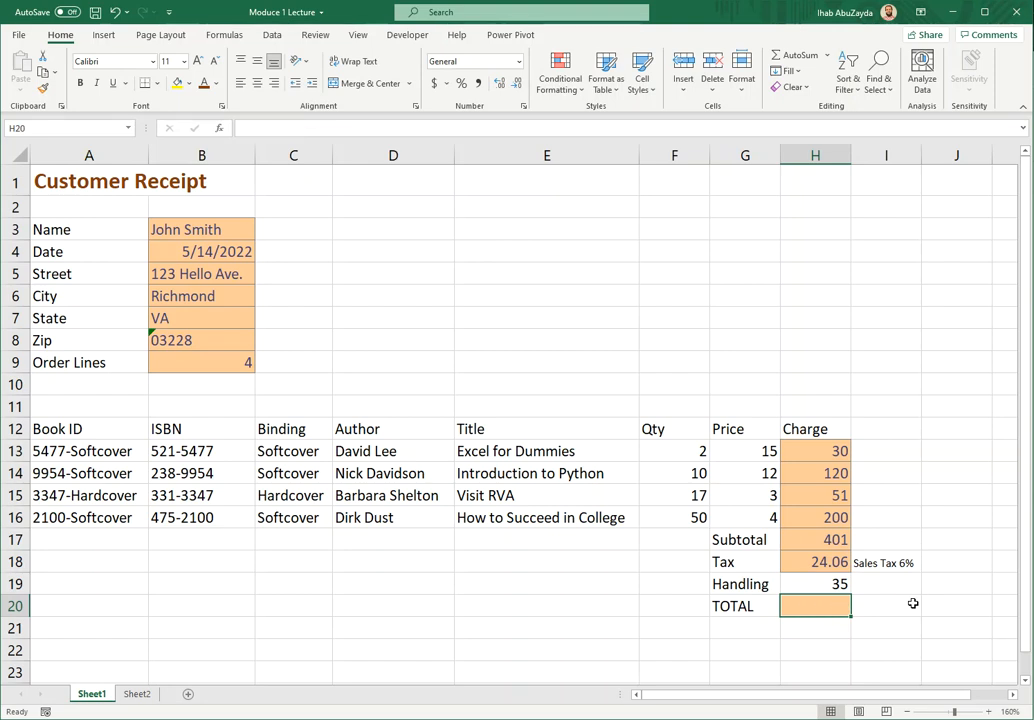
type("=SUM(")
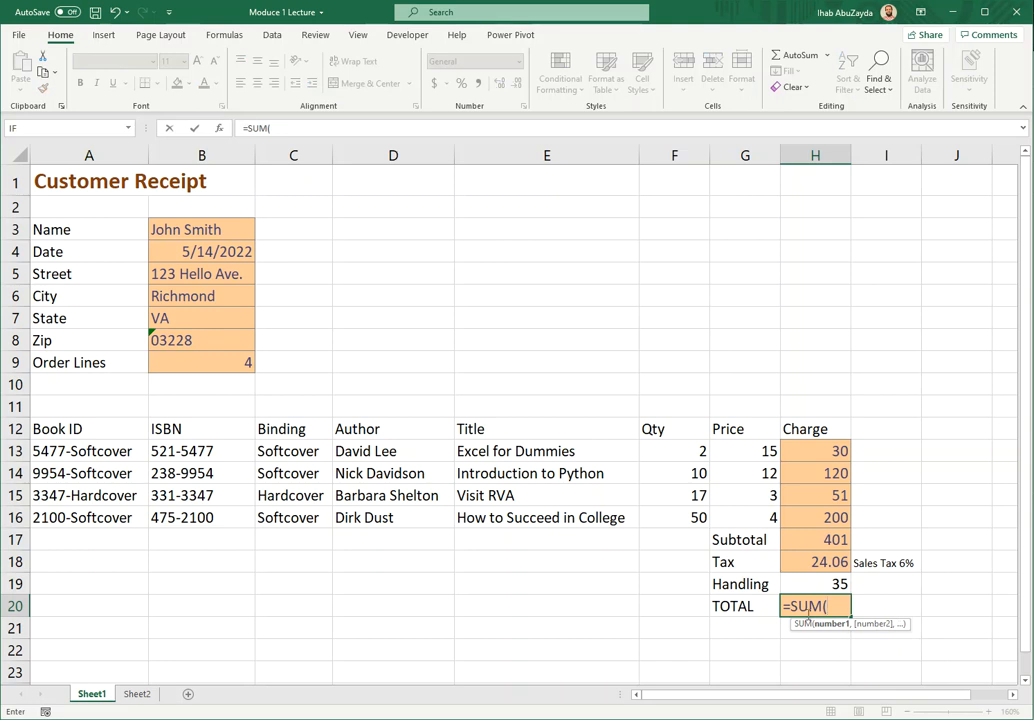
left_click_drag(818, 541, 800, 584)
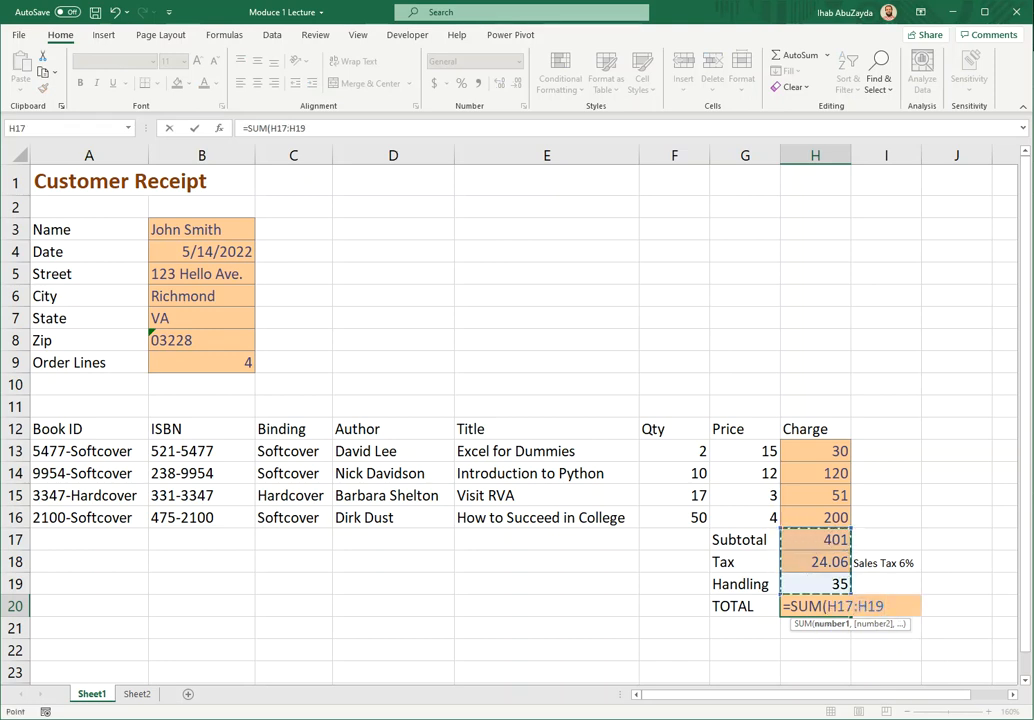
type(")")
key("Return")
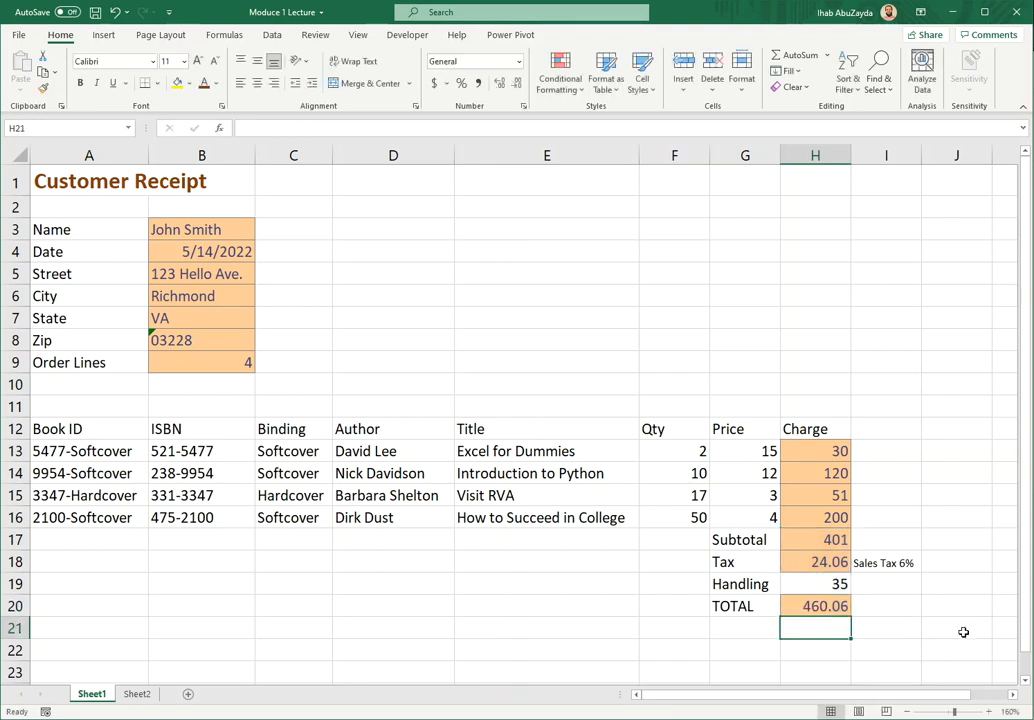
left_click(913, 625)
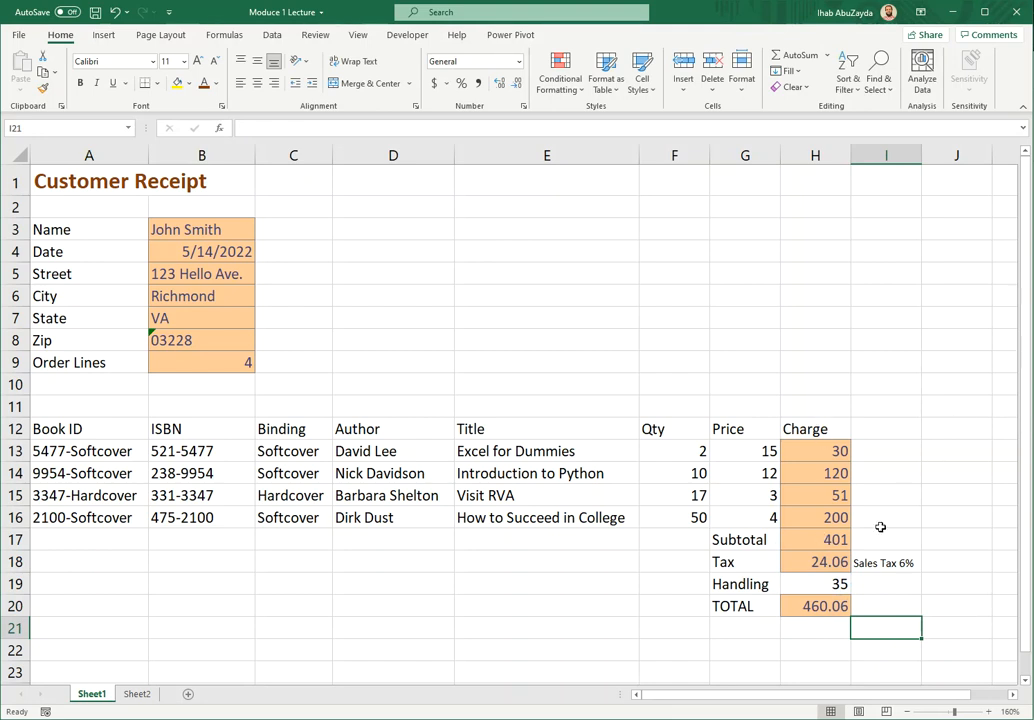
Inspect the subtotal formula in H17 and the range it references, leaving the formula as it is.
left_click(805, 540)
double_click(805, 538)
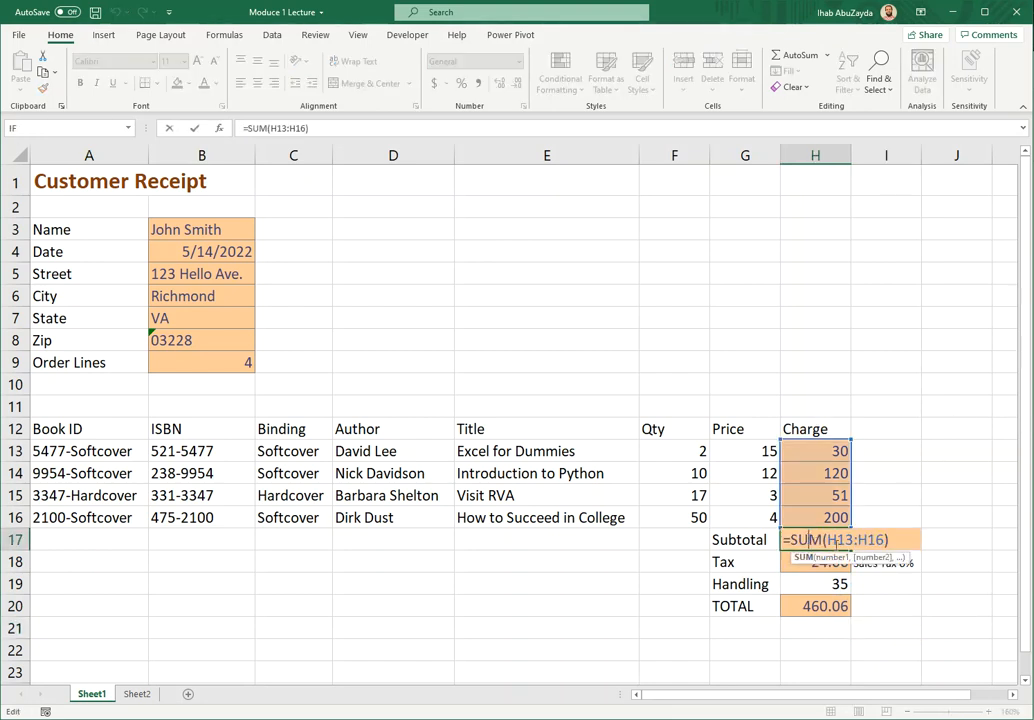
key("Escape")
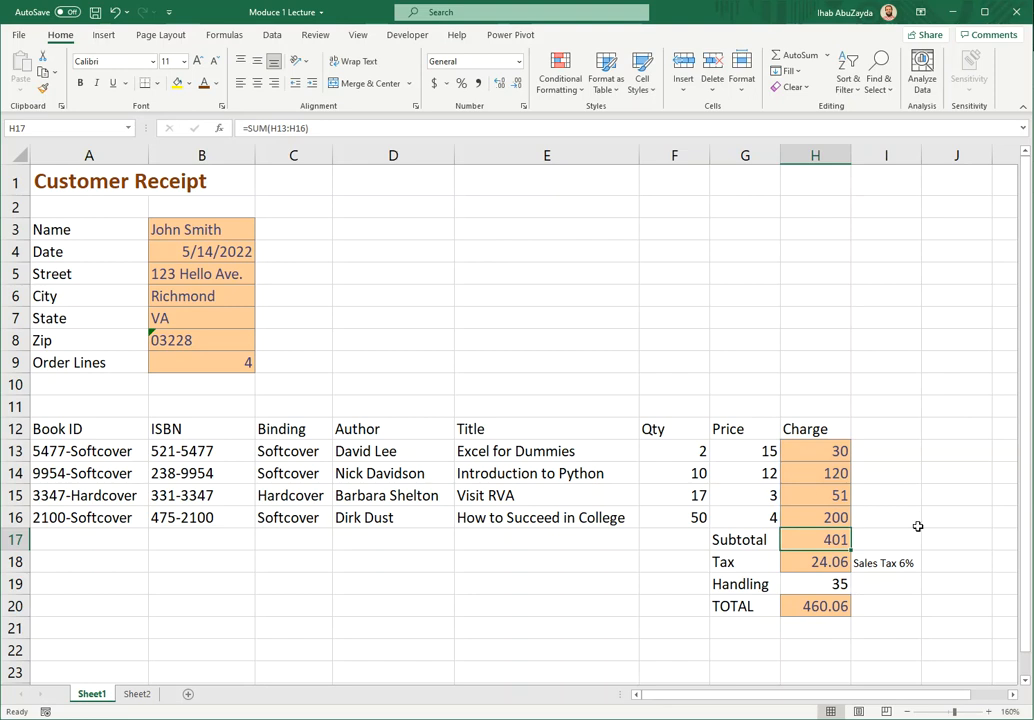
Check the average, count and sum of the charges in H13:H16 and of the quantities in F13:F16.
left_click(877, 519)
left_click_drag(805, 451, 805, 517)
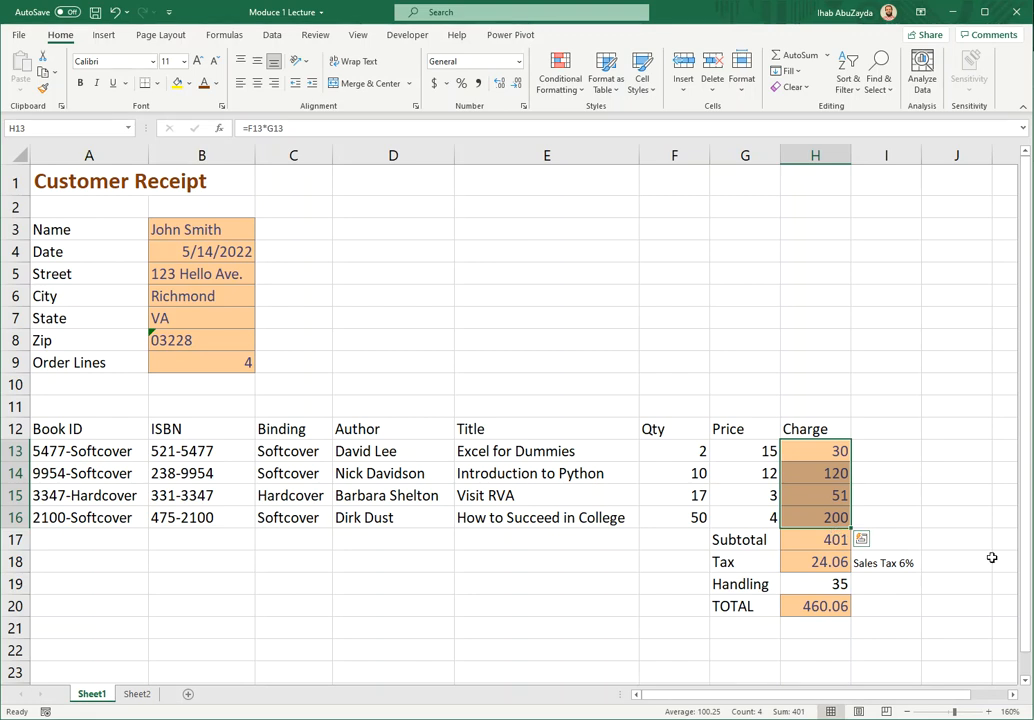
left_click(921, 459)
left_click_drag(664, 452, 668, 516)
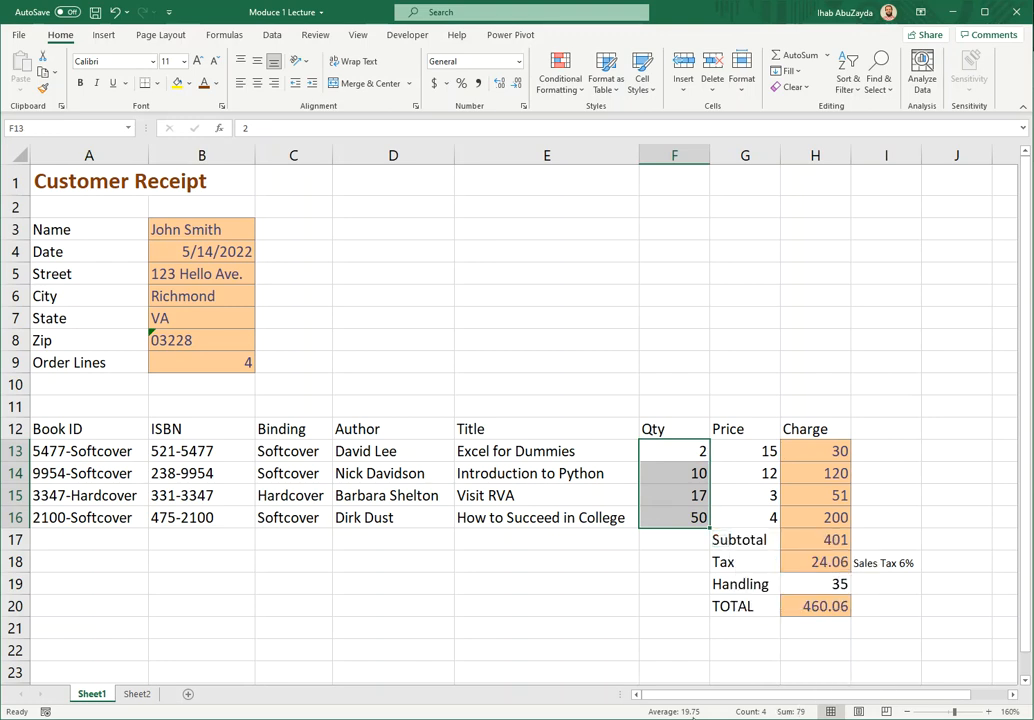
left_click(401, 557)
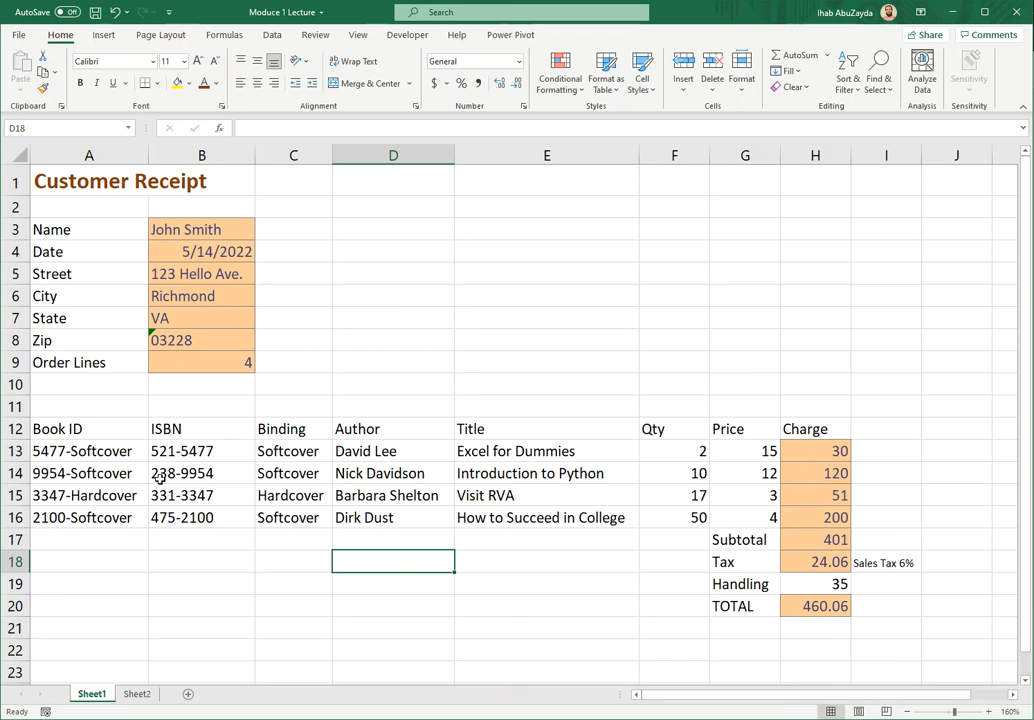
Show the worksheet's formulas instead of results, review them from the order line count through the Charge column, and restore the normal view.
left_click(203, 361)
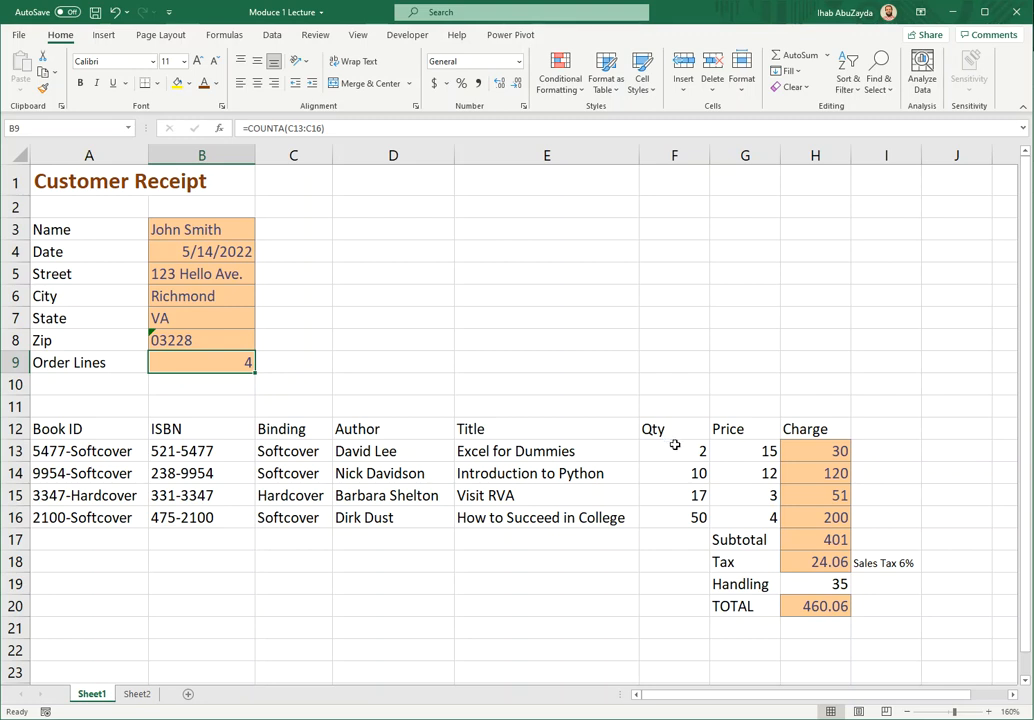
key("ctrl+grave")
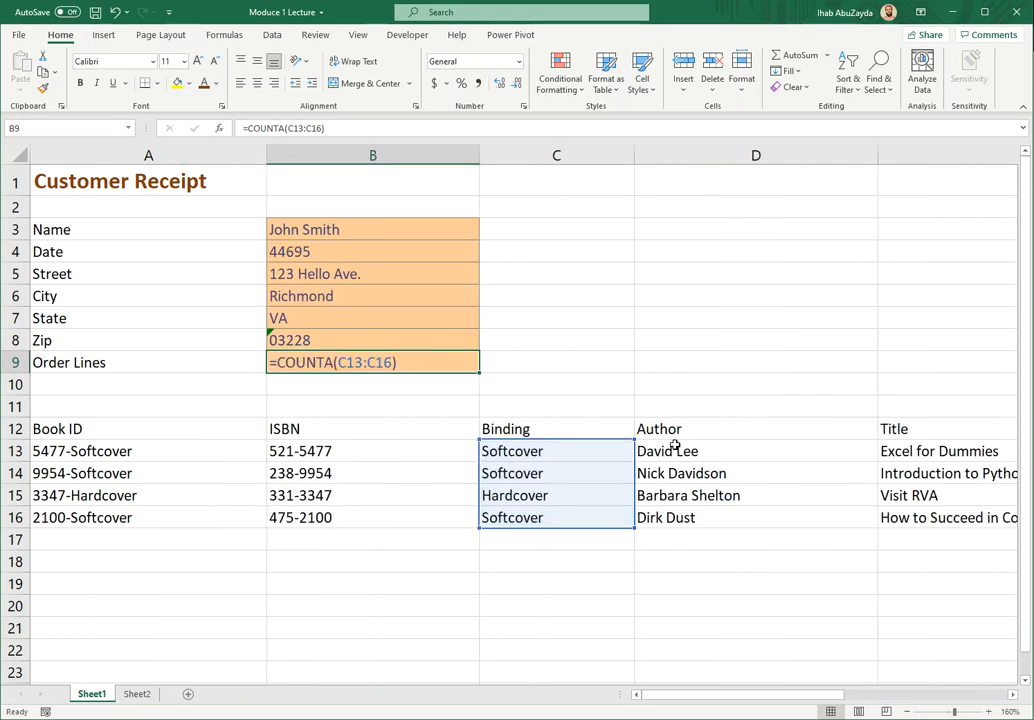
left_click(1013, 694)
left_click(1013, 694)
left_click(1013, 694)
left_click(1013, 694)
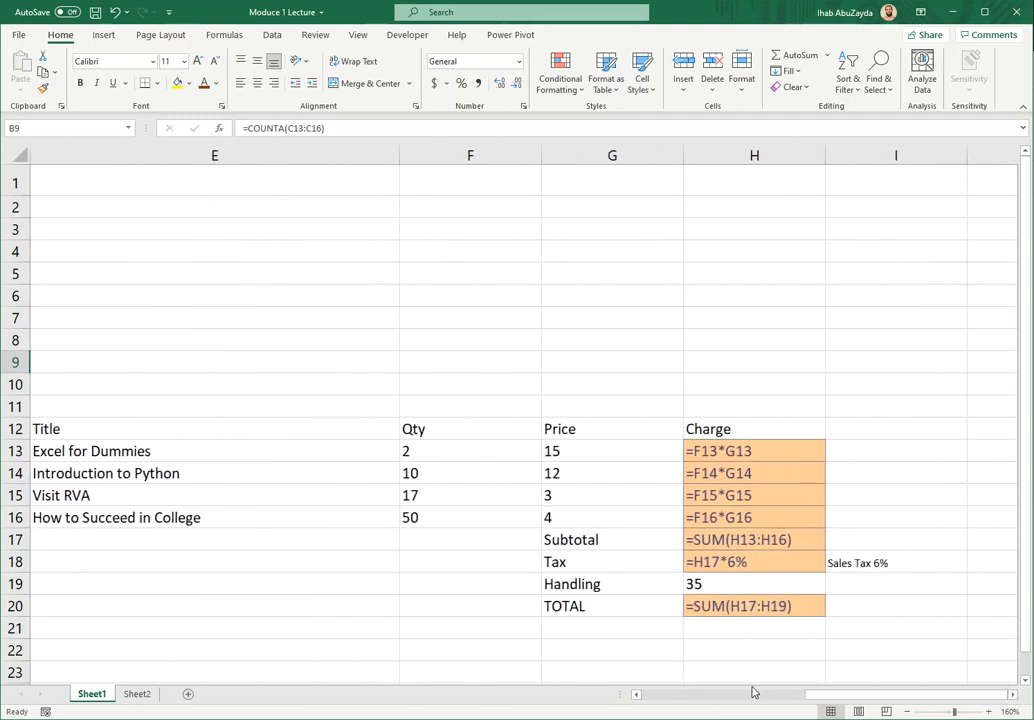
left_click_drag(800, 694, 650, 694)
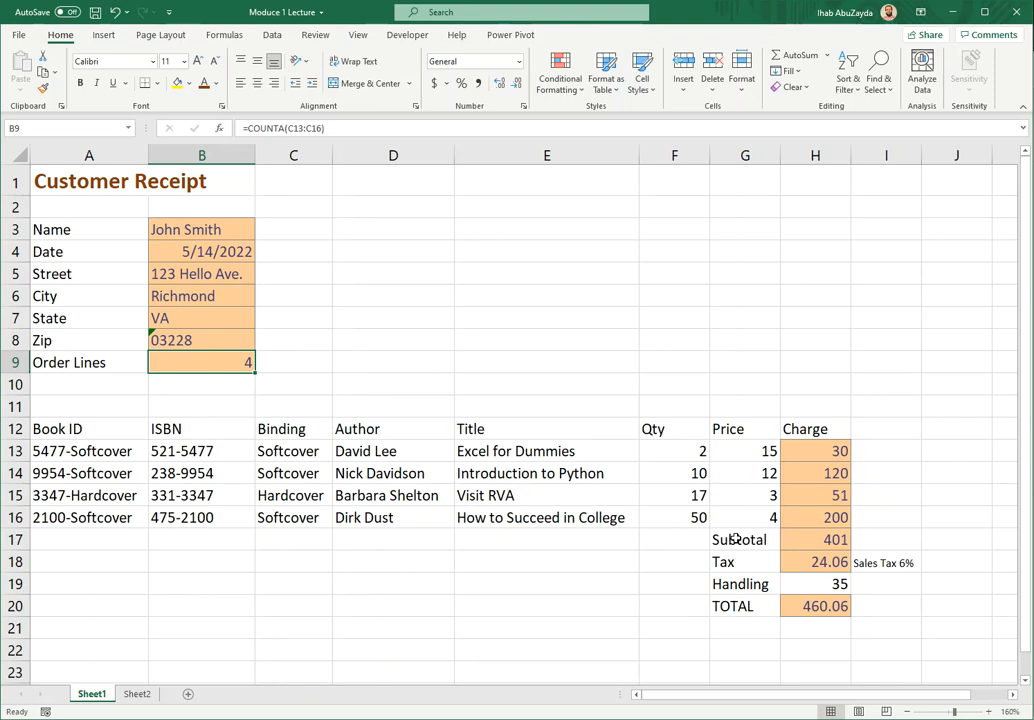
Move the subtotal, tax, handling and total block from G17:I20 down one row to start at G18.
left_click_drag(735, 540, 877, 609)
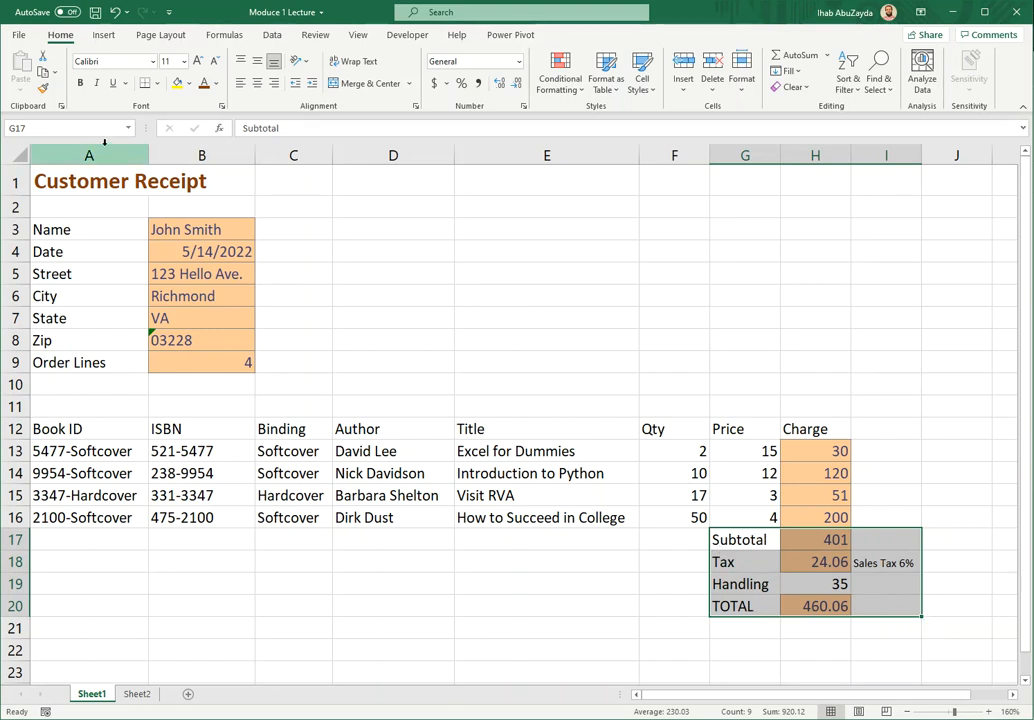
left_click(44, 60)
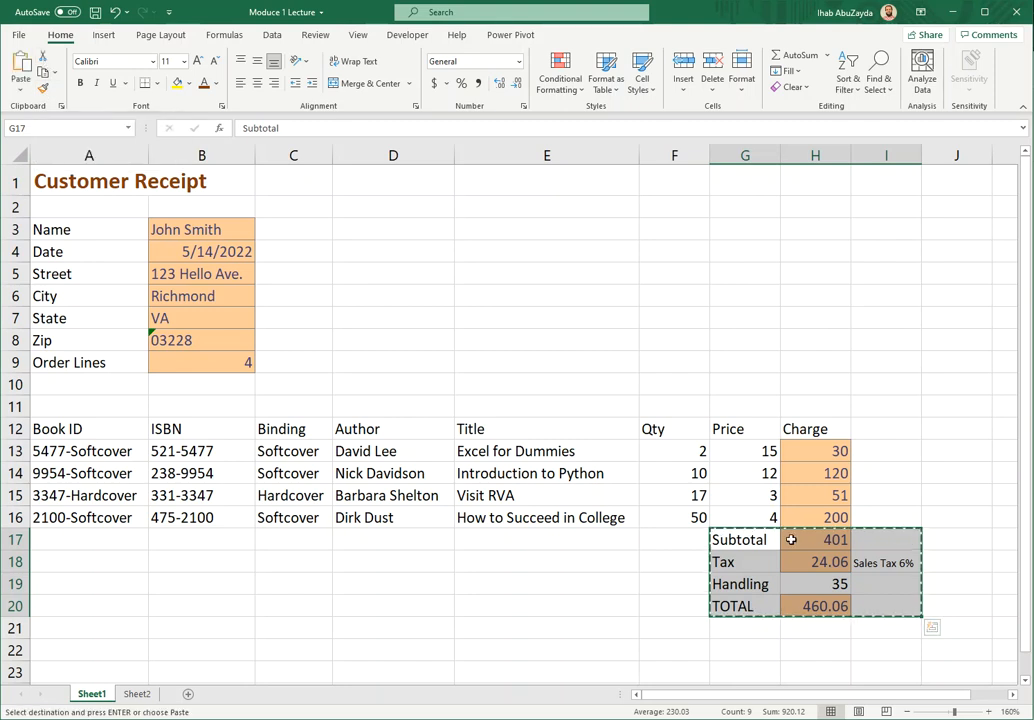
left_click(741, 563)
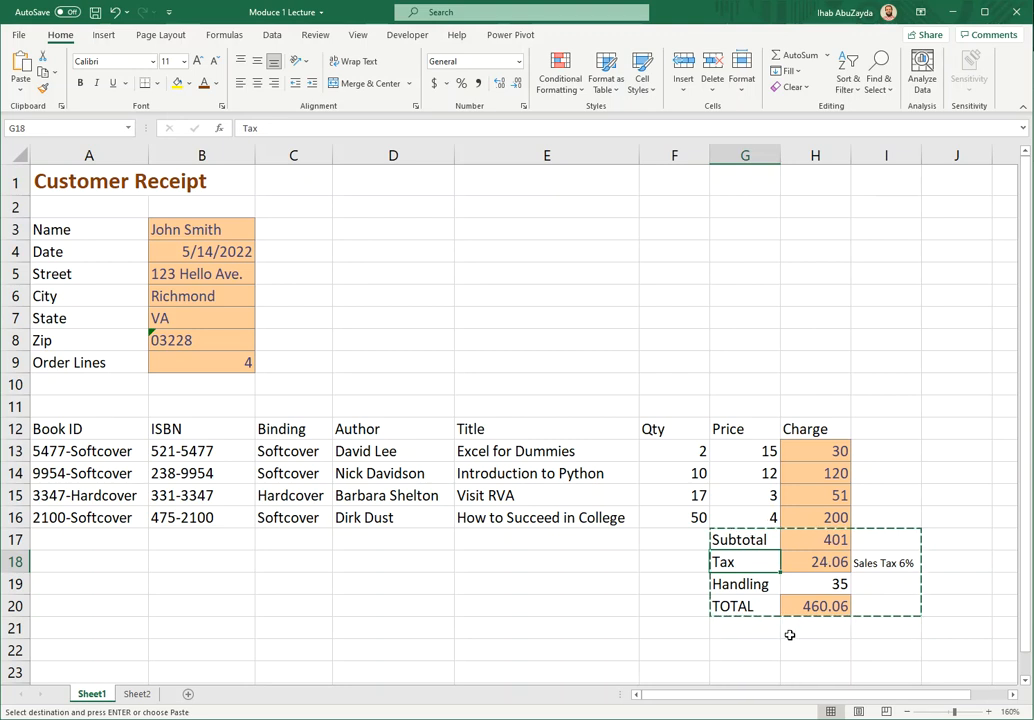
left_click_drag(773, 567, 895, 628)
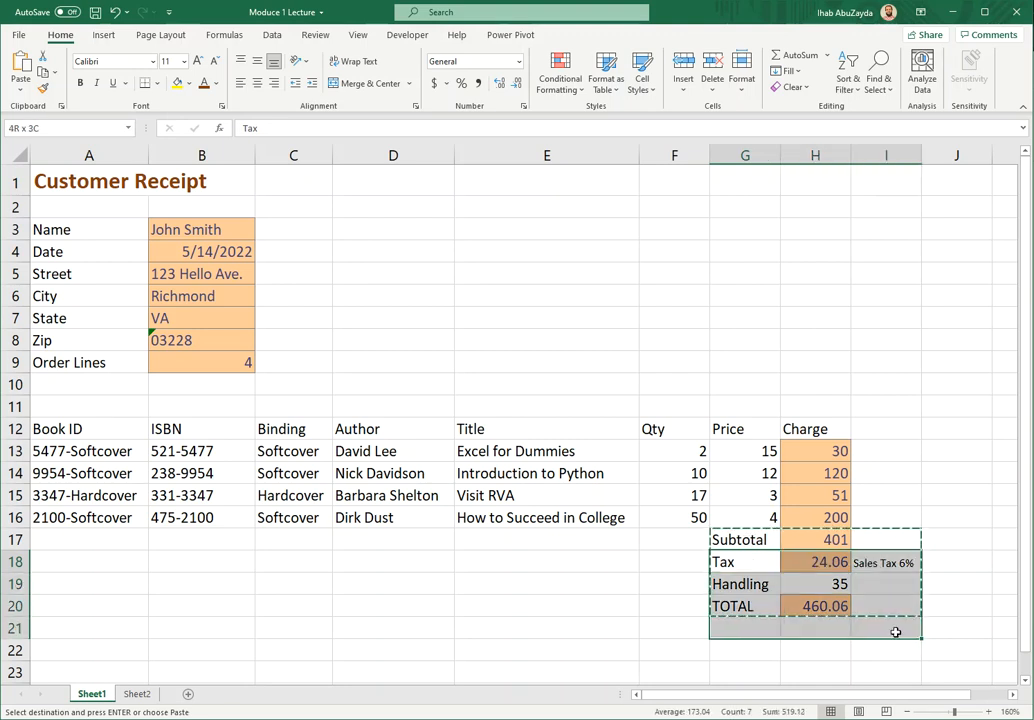
left_click(745, 559)
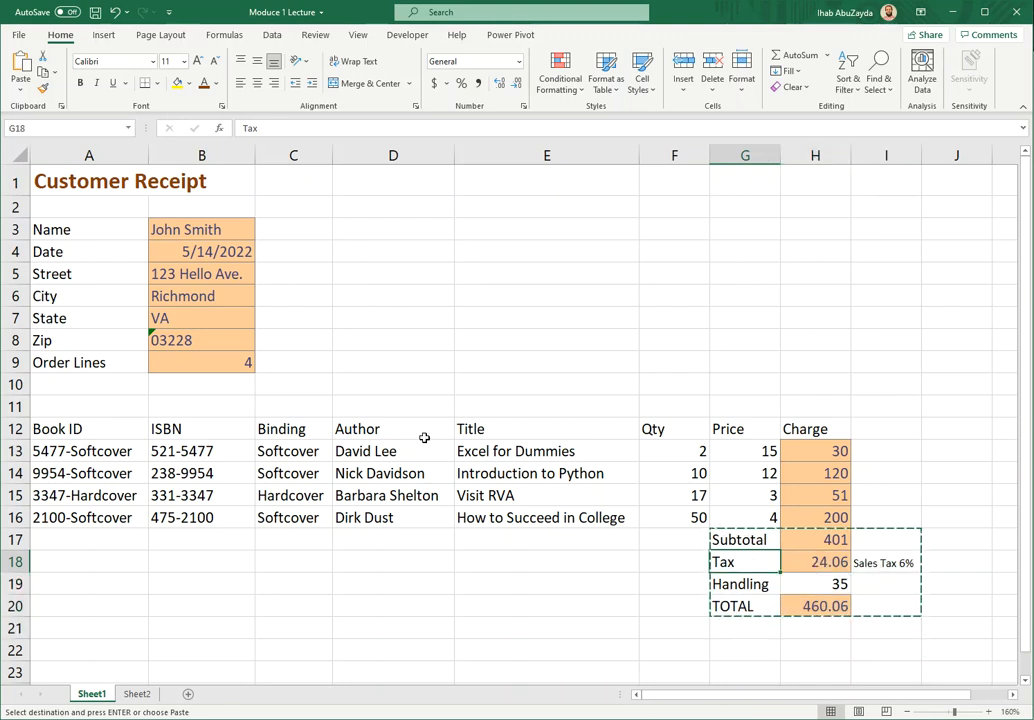
left_click(22, 66)
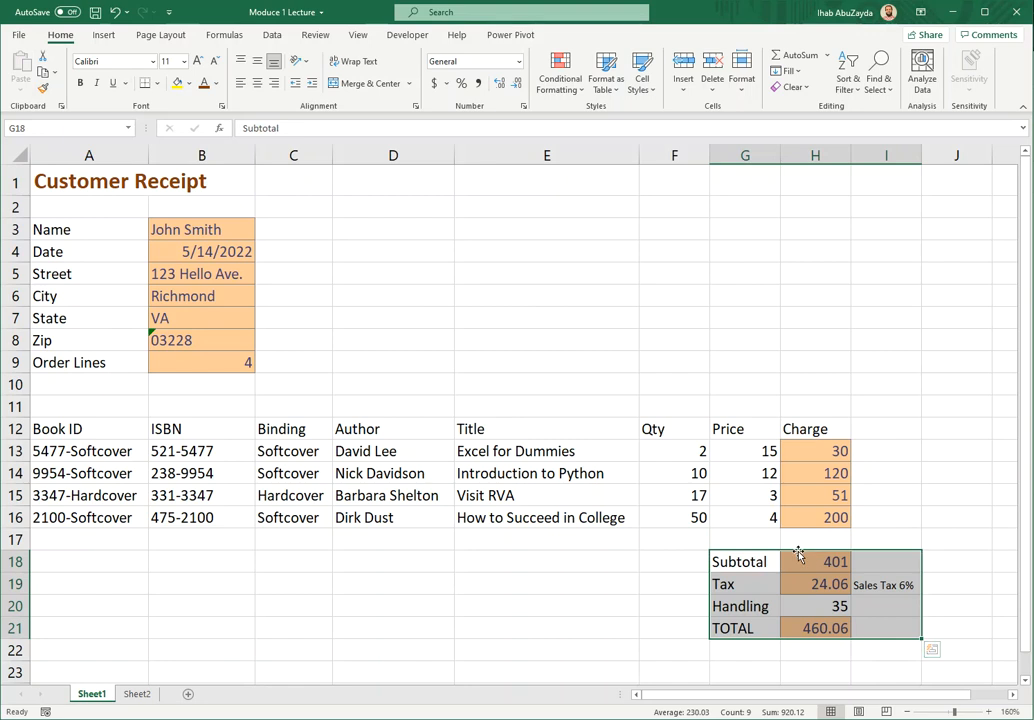
left_click_drag(748, 561, 877, 628)
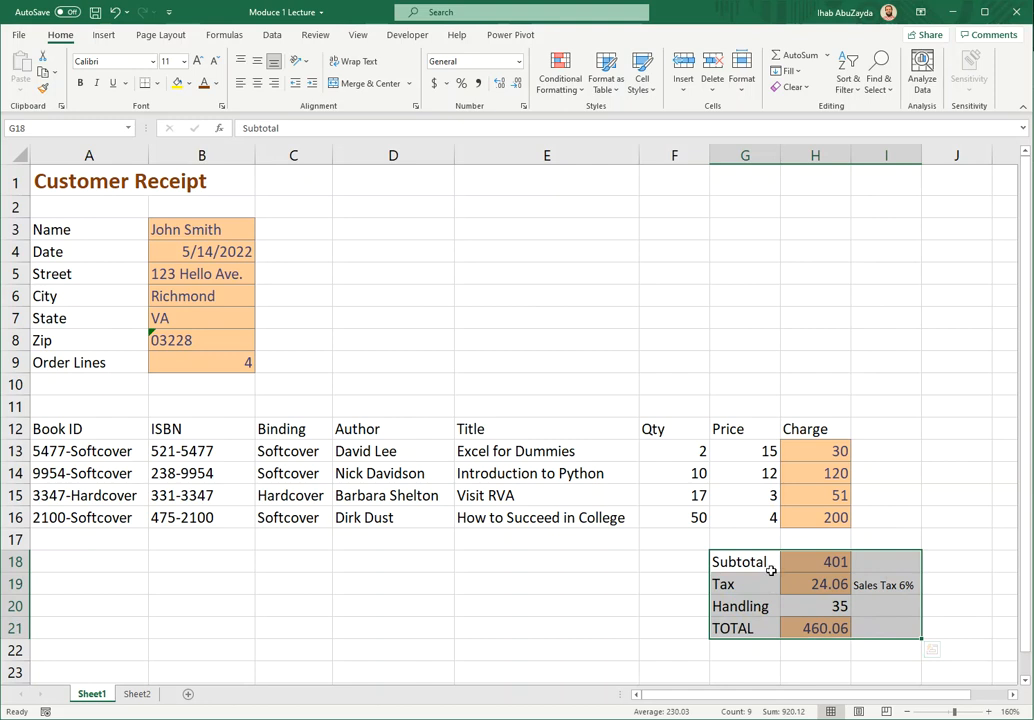
left_click_drag(775, 558, 733, 556)
left_click(943, 465)
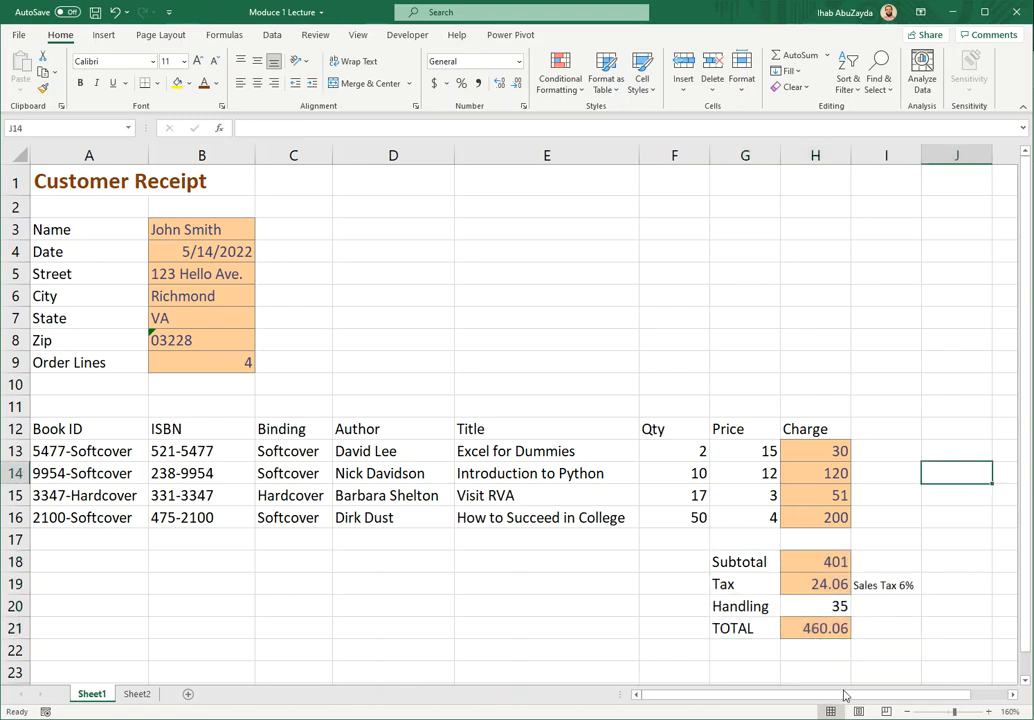
Bold the customer detail labels in A3:A9 and the order table headers in A12:H12.
left_click_drag(83, 231, 88, 362)
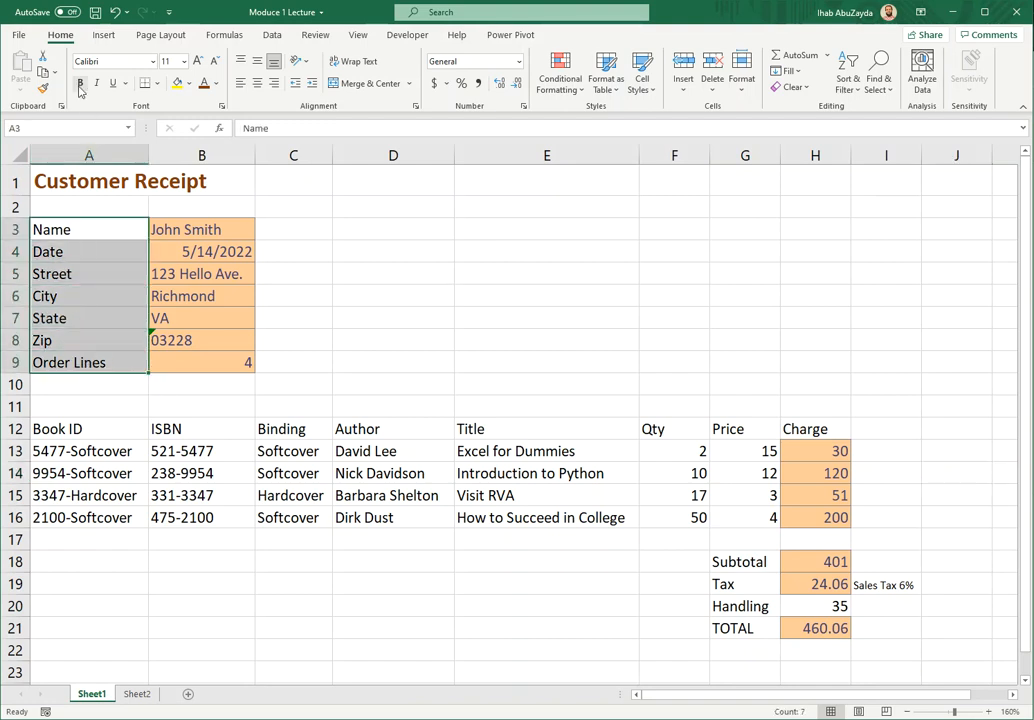
key("ctrl+b")
left_click_drag(128, 429, 810, 432)
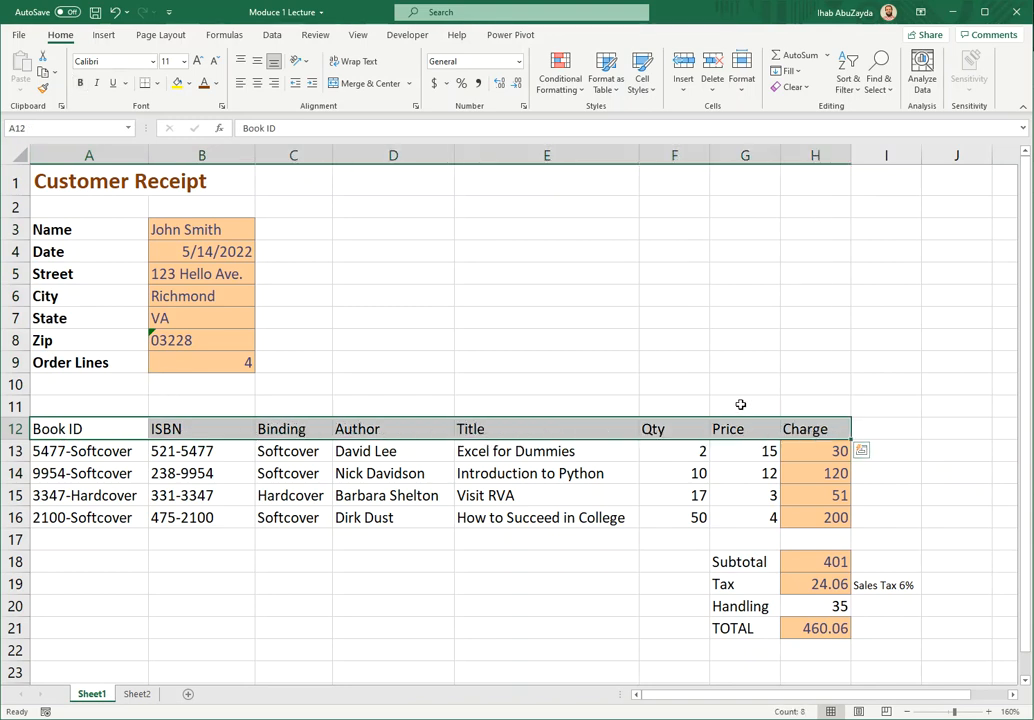
key("ctrl+b")
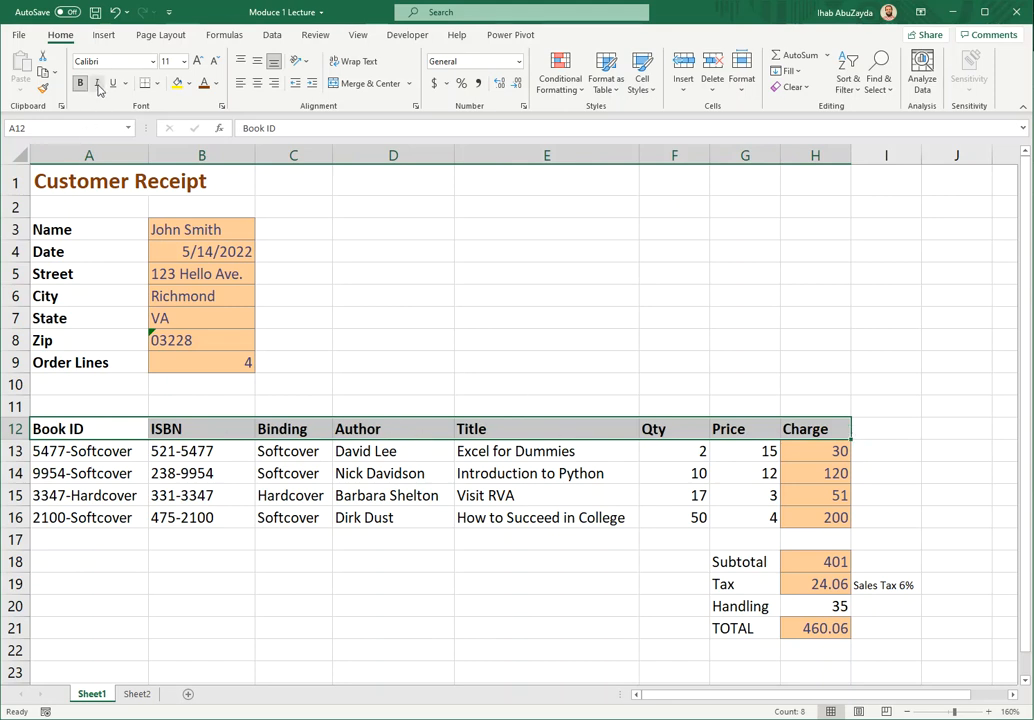
Italicize the order table headers in A12:H12 and center them horizontally.
left_click(97, 85)
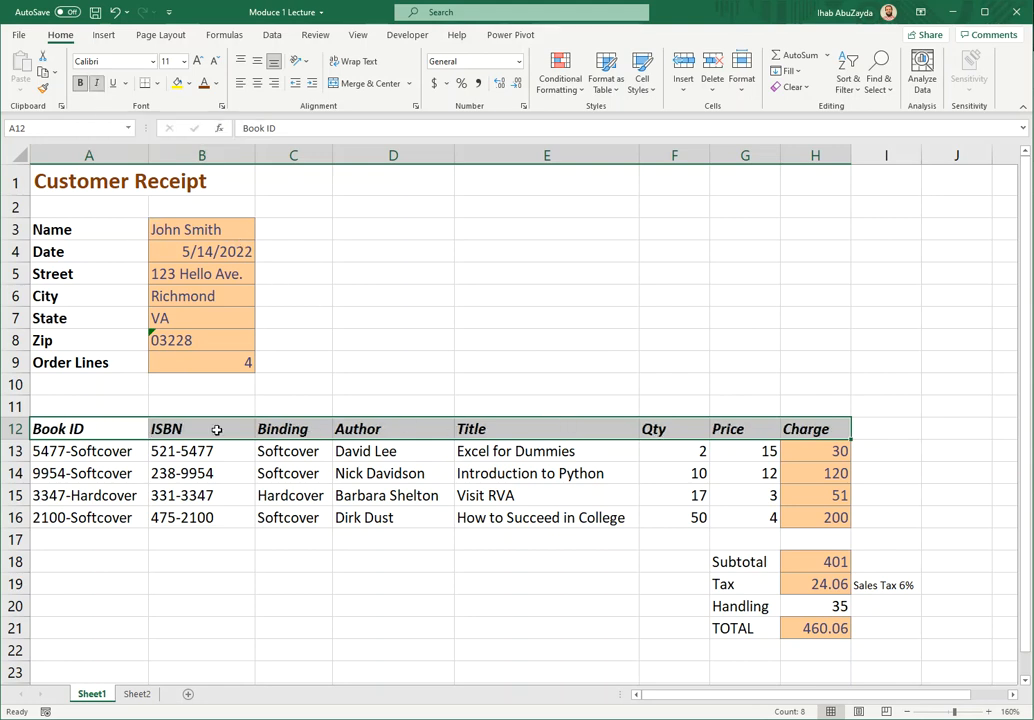
left_click(258, 84)
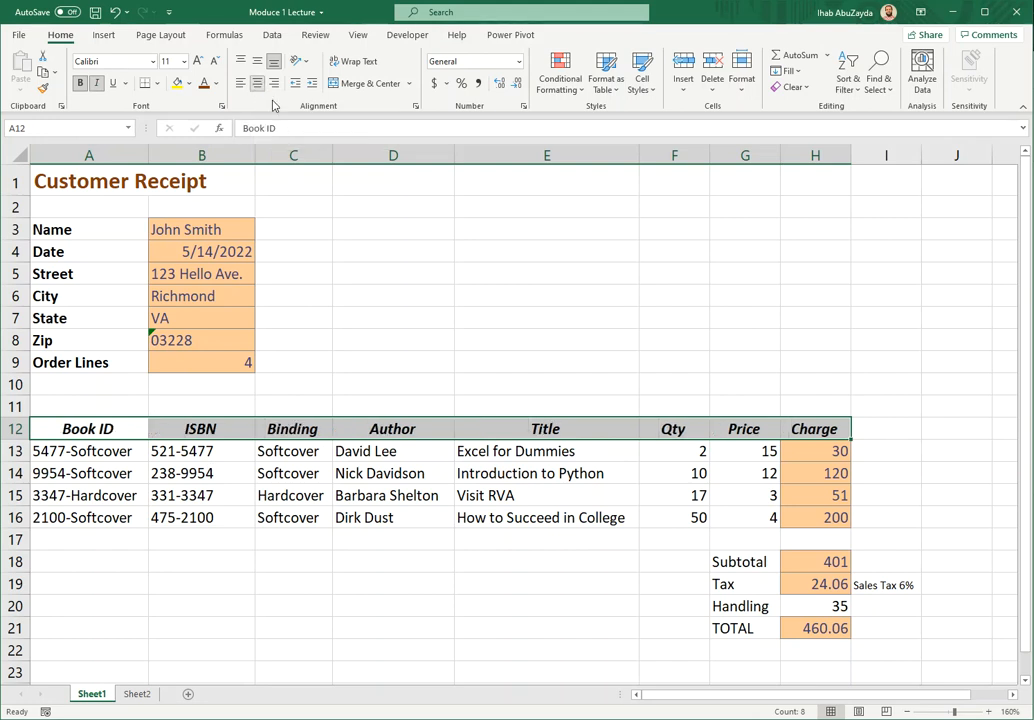
left_click(298, 624)
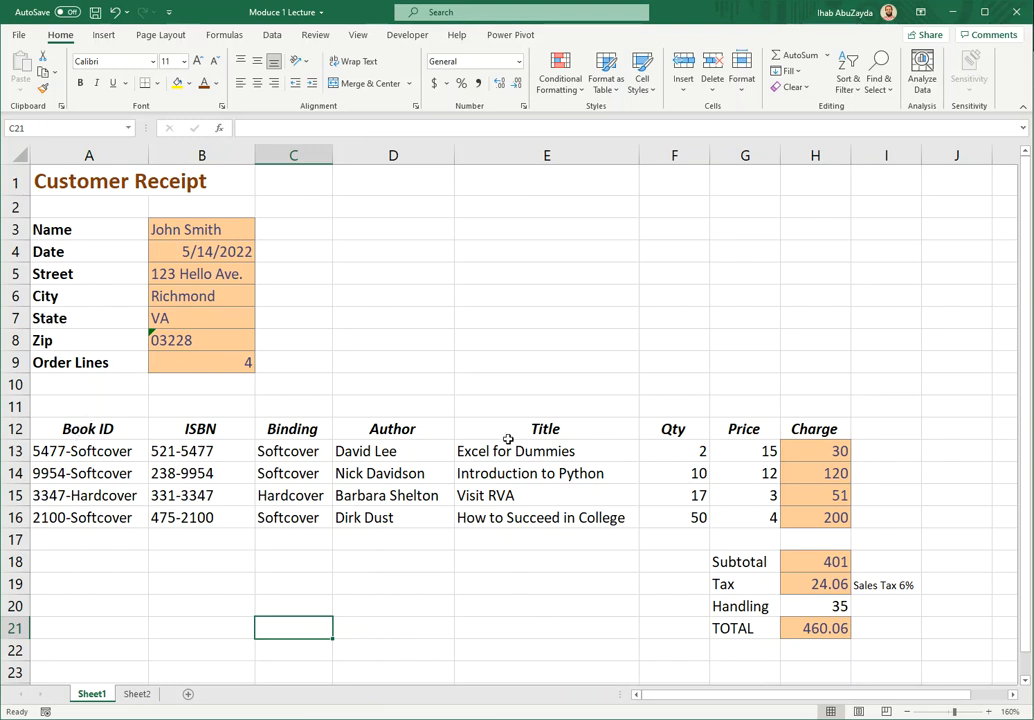
left_click_drag(88, 430, 808, 533)
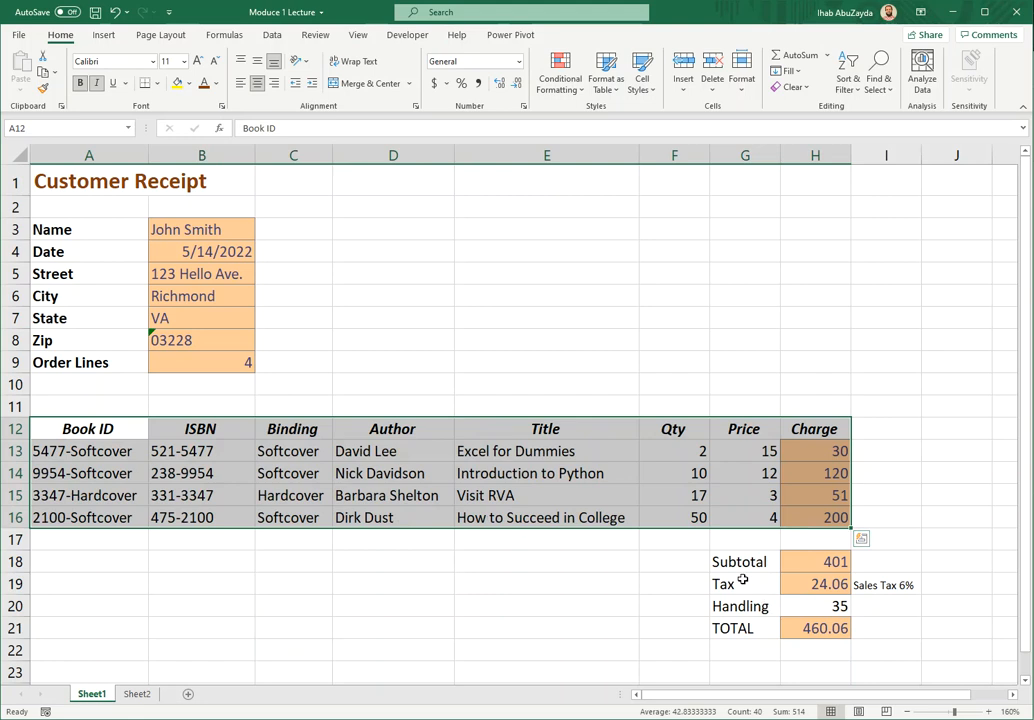
left_click_drag(745, 561, 836, 630)
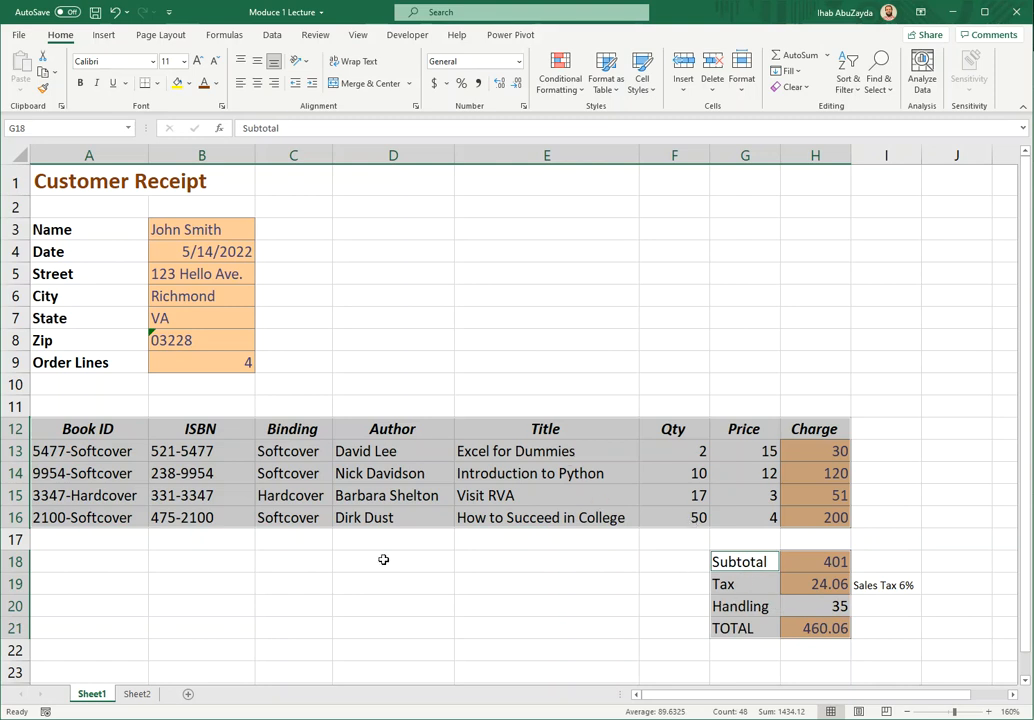
left_click(204, 588)
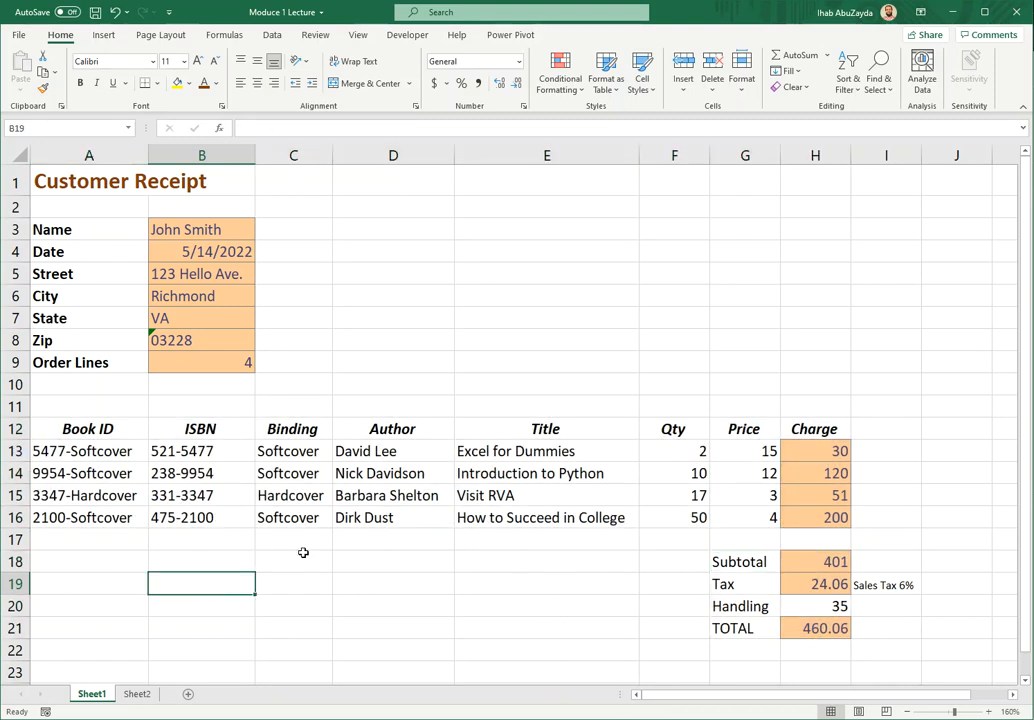
Apply all borders to the customer details A3:B9, the order table A12:H16 and the totals block G18:H21.
left_click_drag(70, 430, 810, 510)
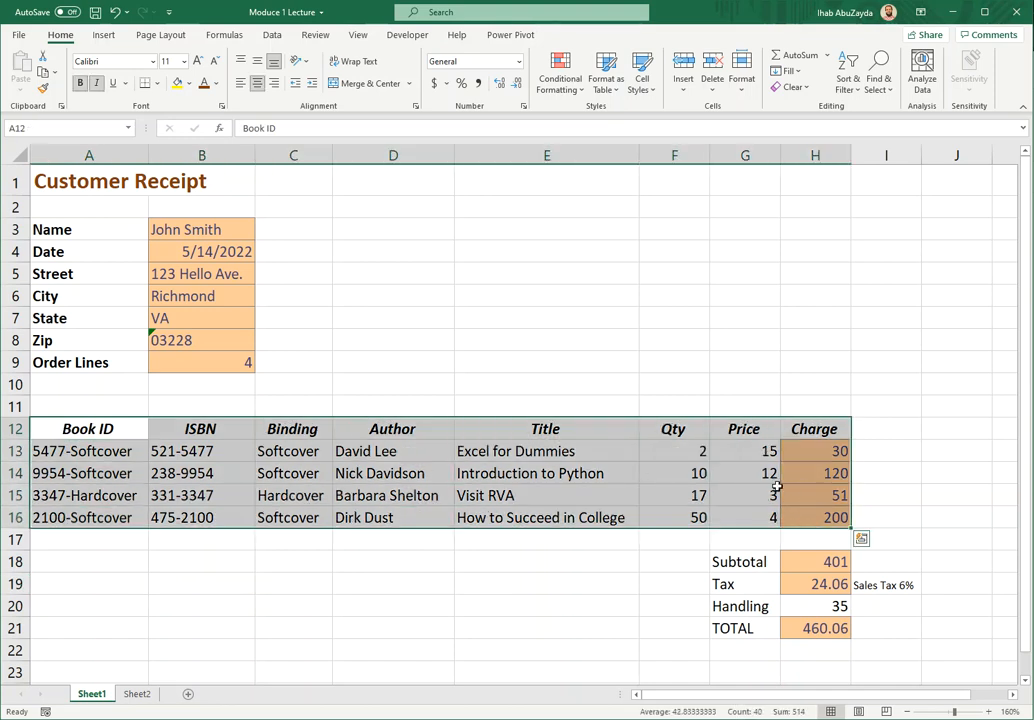
left_click(729, 561)
left_click_drag(787, 566, 808, 629)
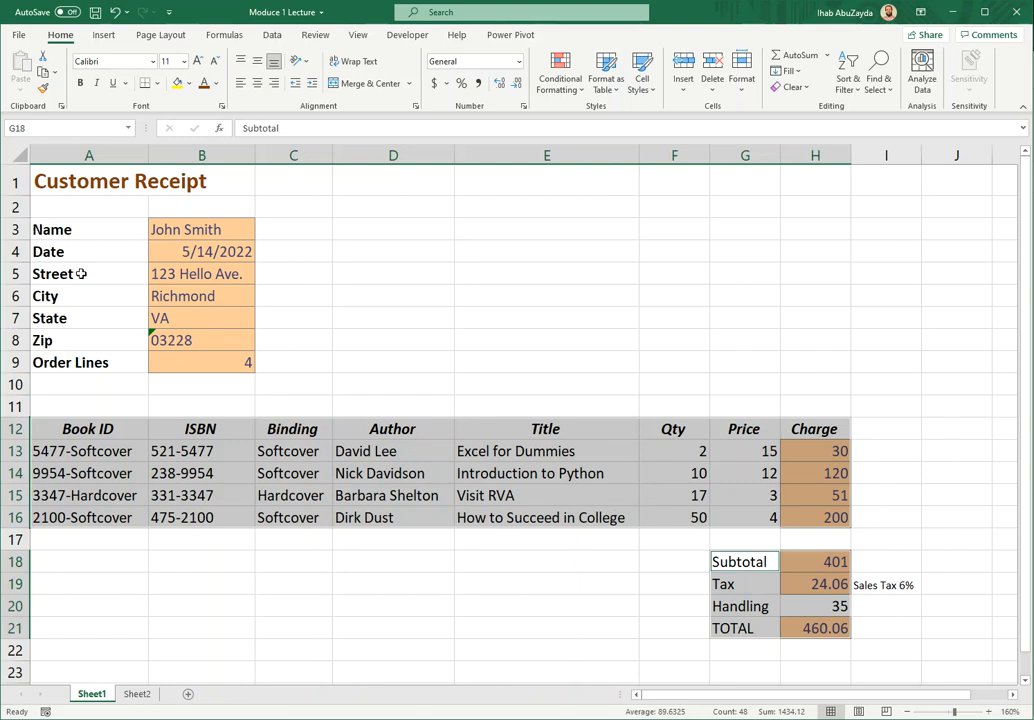
left_click_drag(88, 229, 192, 362)
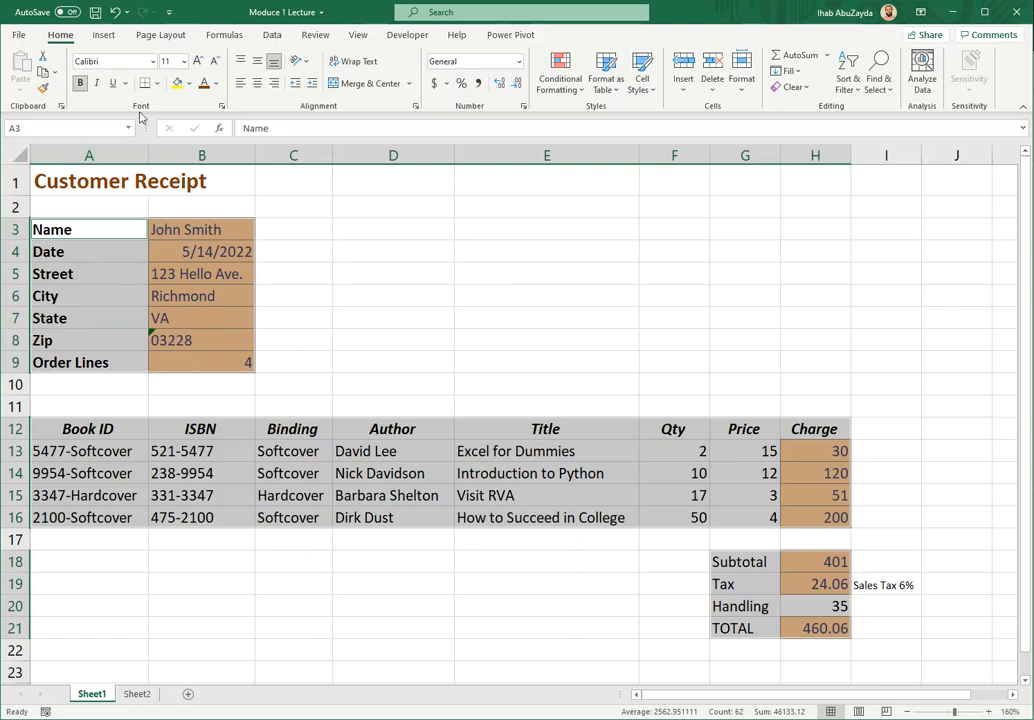
left_click(158, 84)
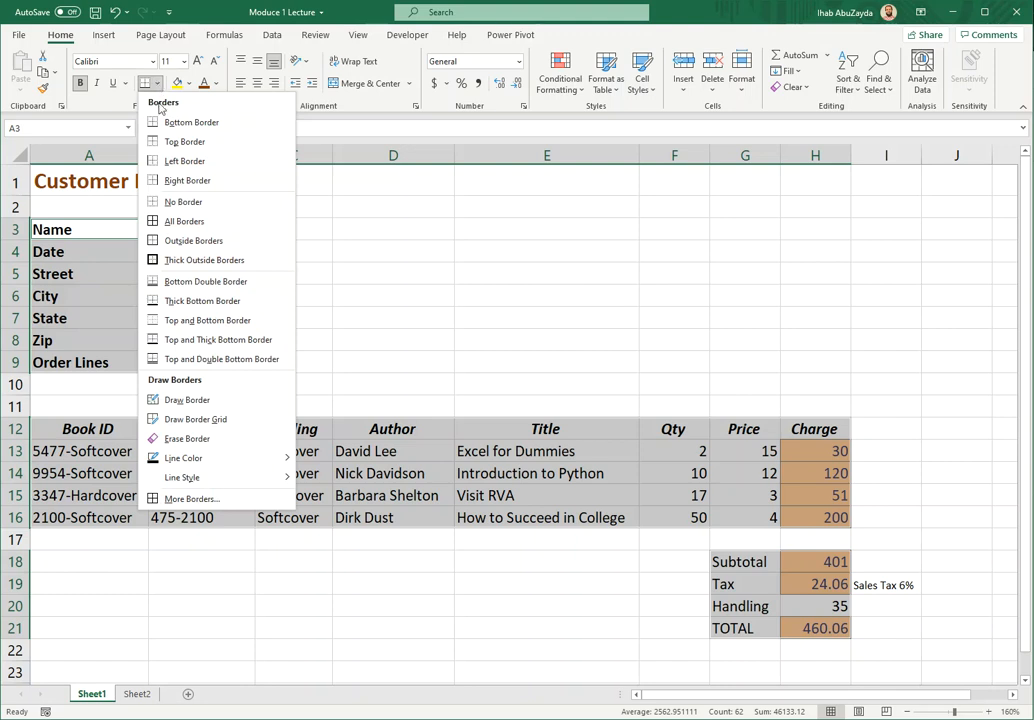
left_click(252, 229)
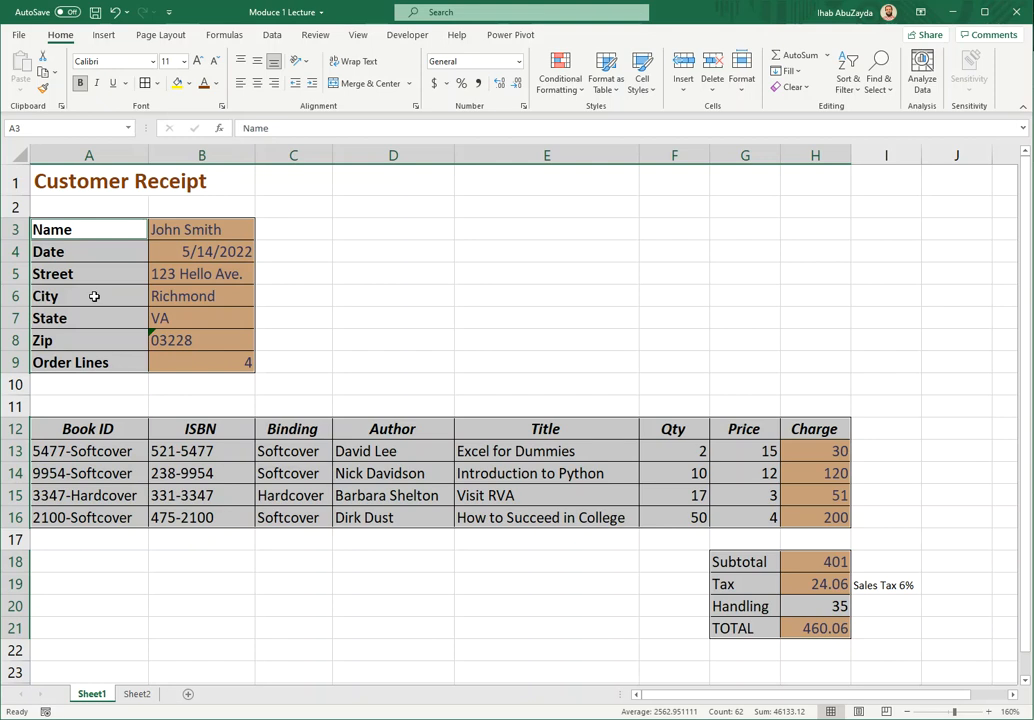
left_click(551, 298)
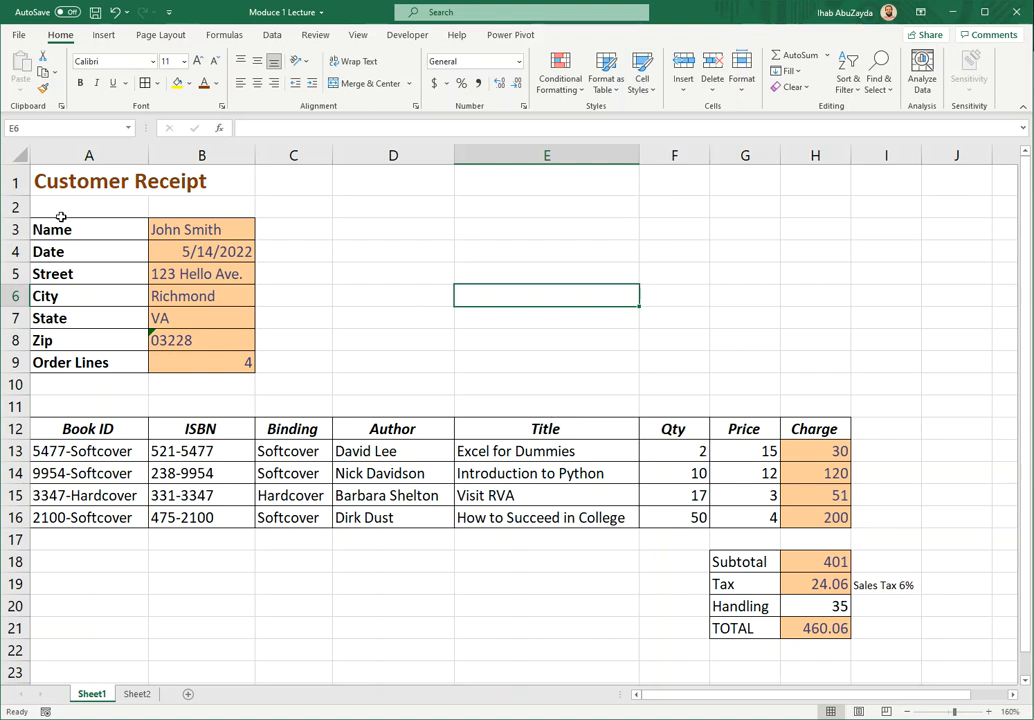
Open the print preview of the receipt and look through both pages.
left_click(18, 34)
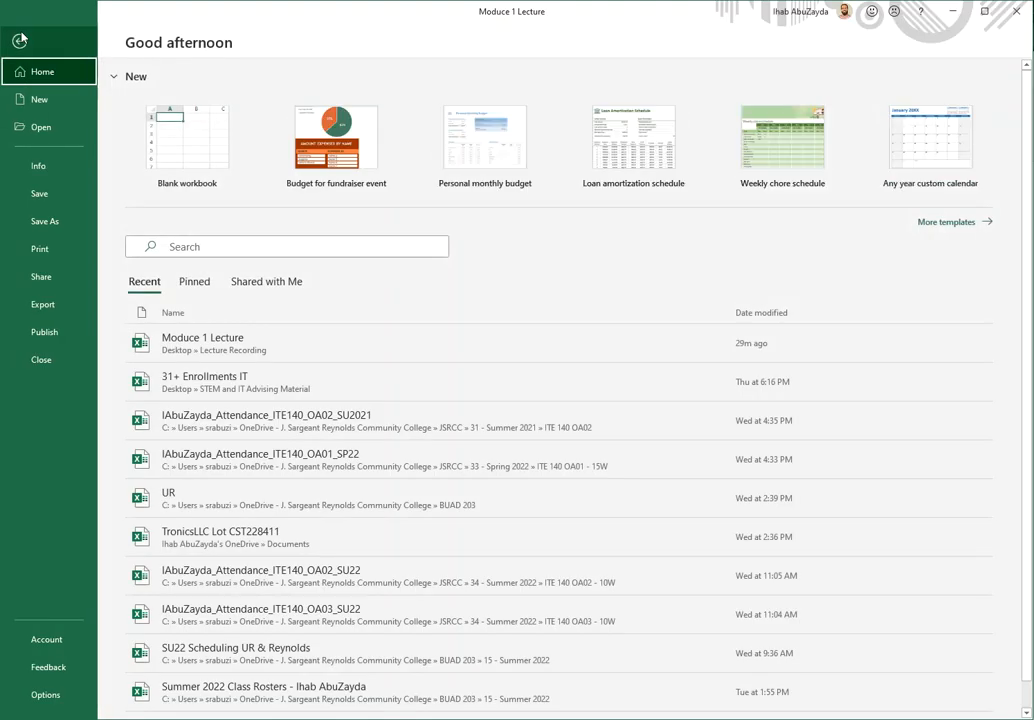
left_click(58, 259)
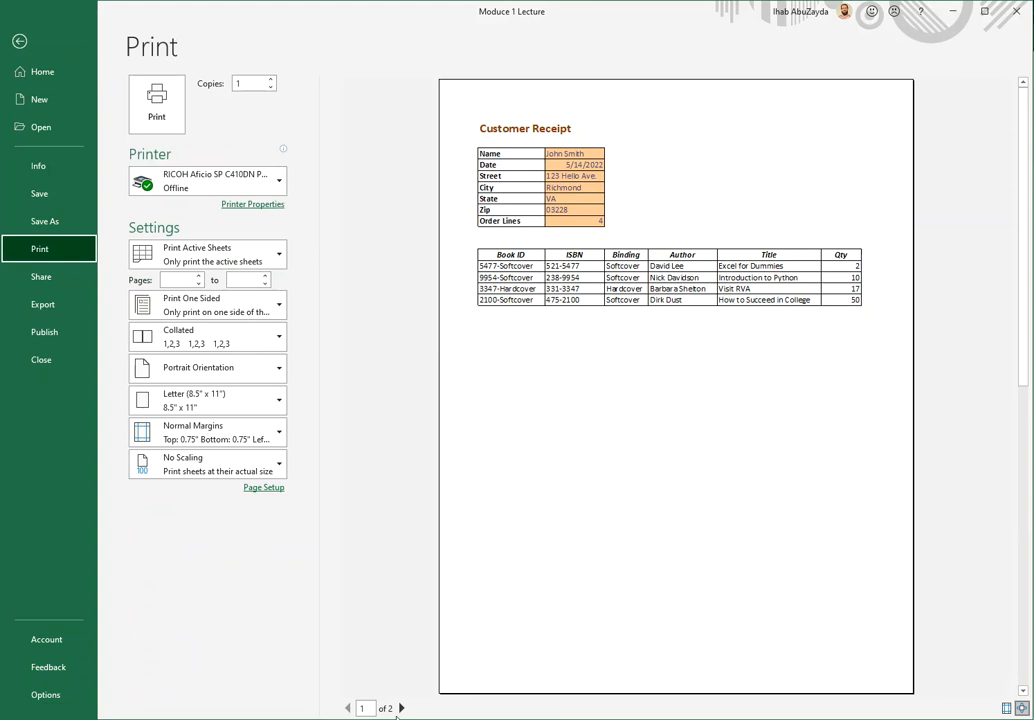
left_click(401, 708)
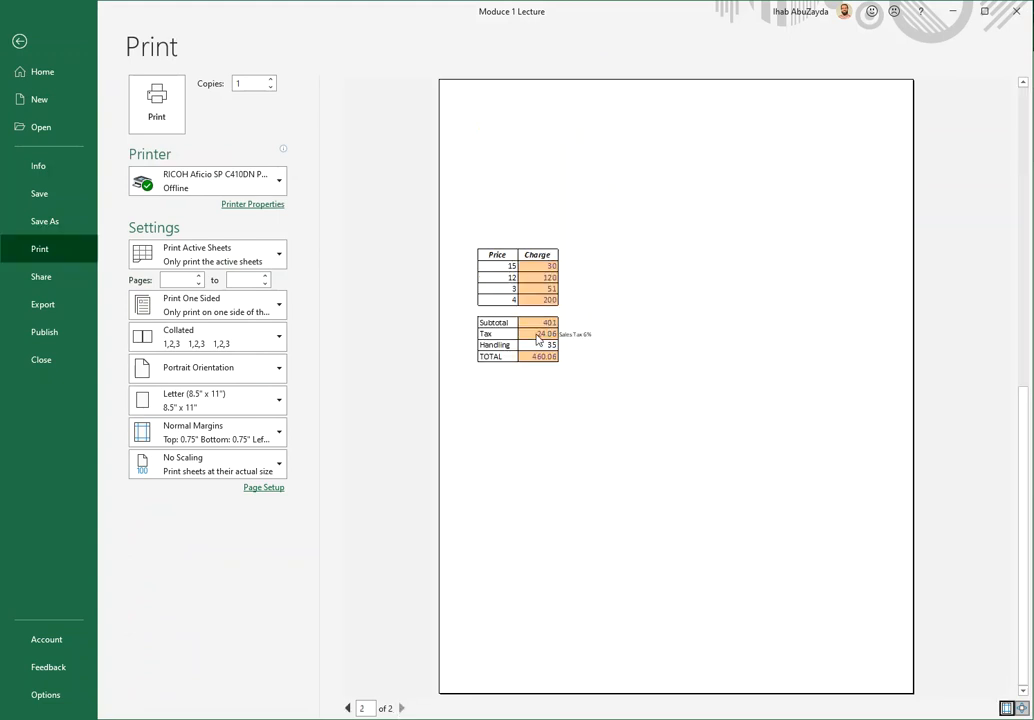
left_click(348, 708)
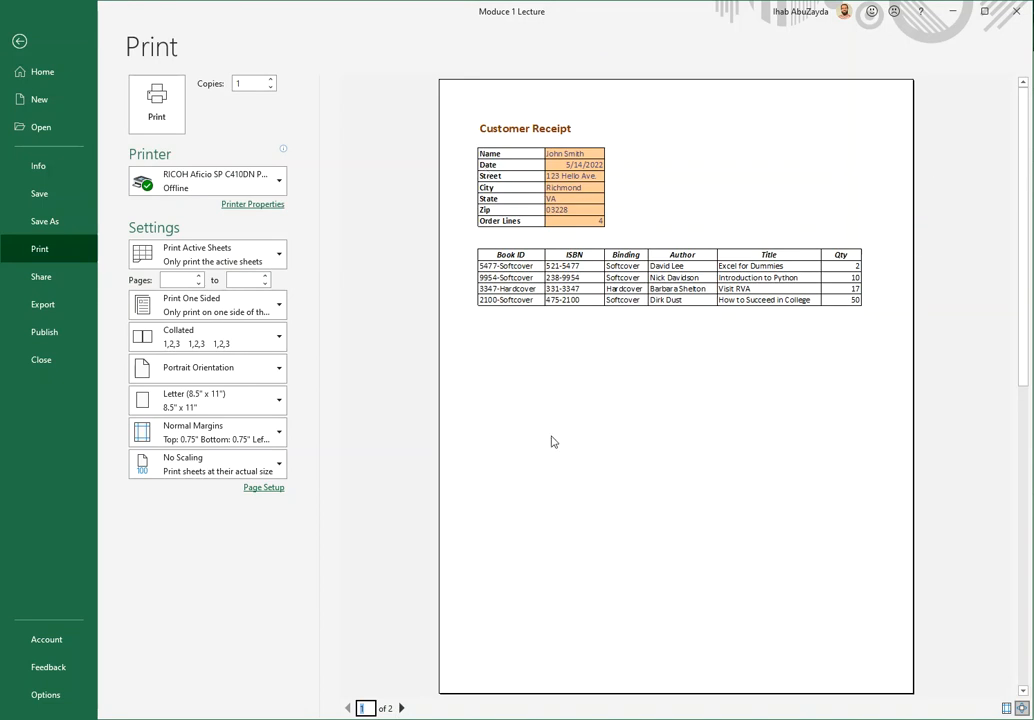
Try landscape orientation in the print settings and set it back to portrait.
left_click(244, 370)
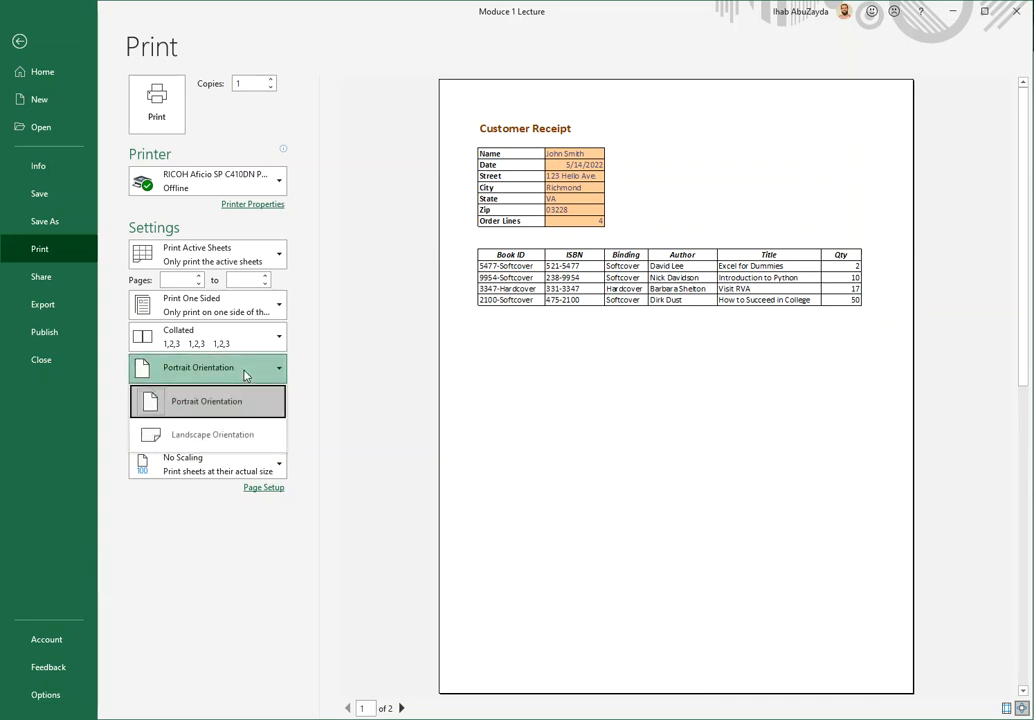
left_click(236, 437)
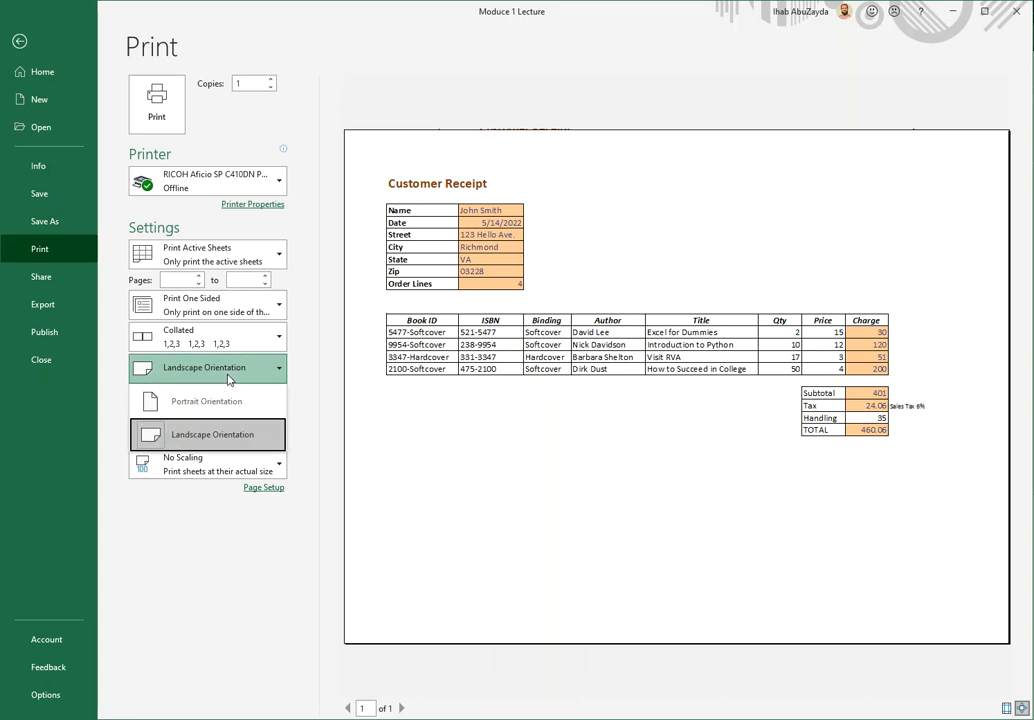
left_click(248, 409)
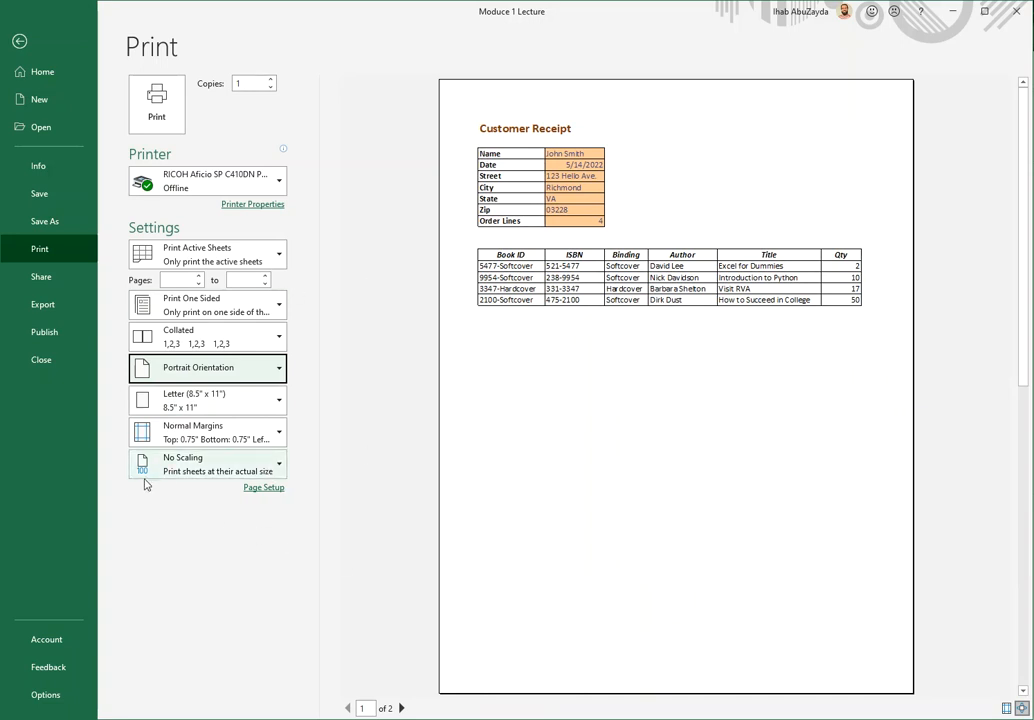
Try the Fit Sheet on One Page print scaling, restore No Scaling and return to the worksheet.
left_click(258, 466)
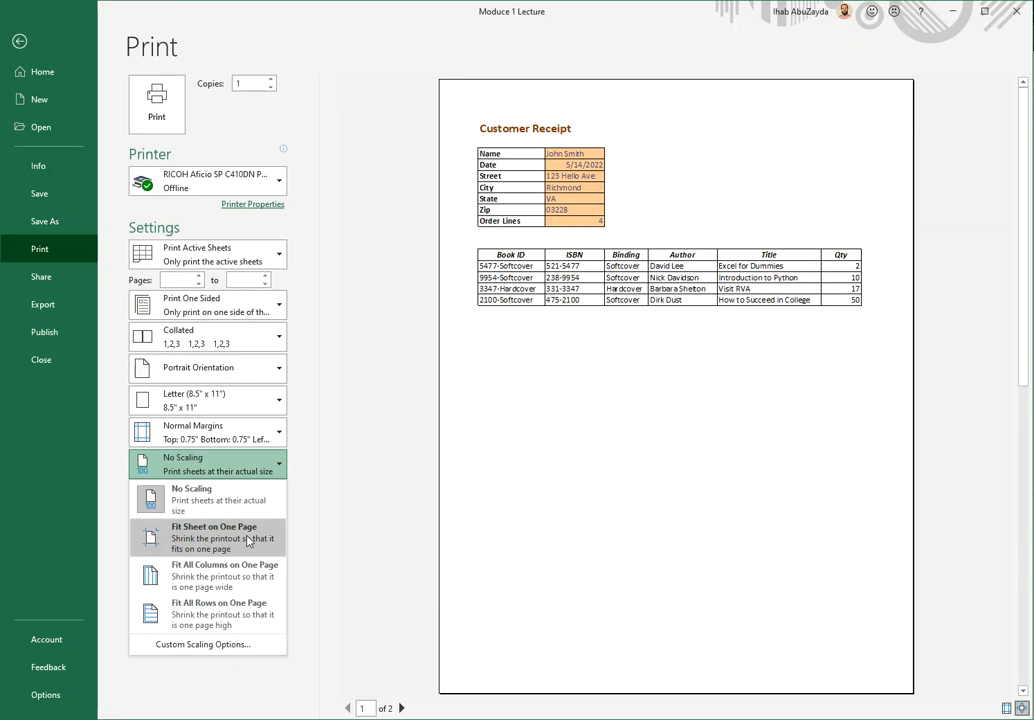
left_click(248, 541)
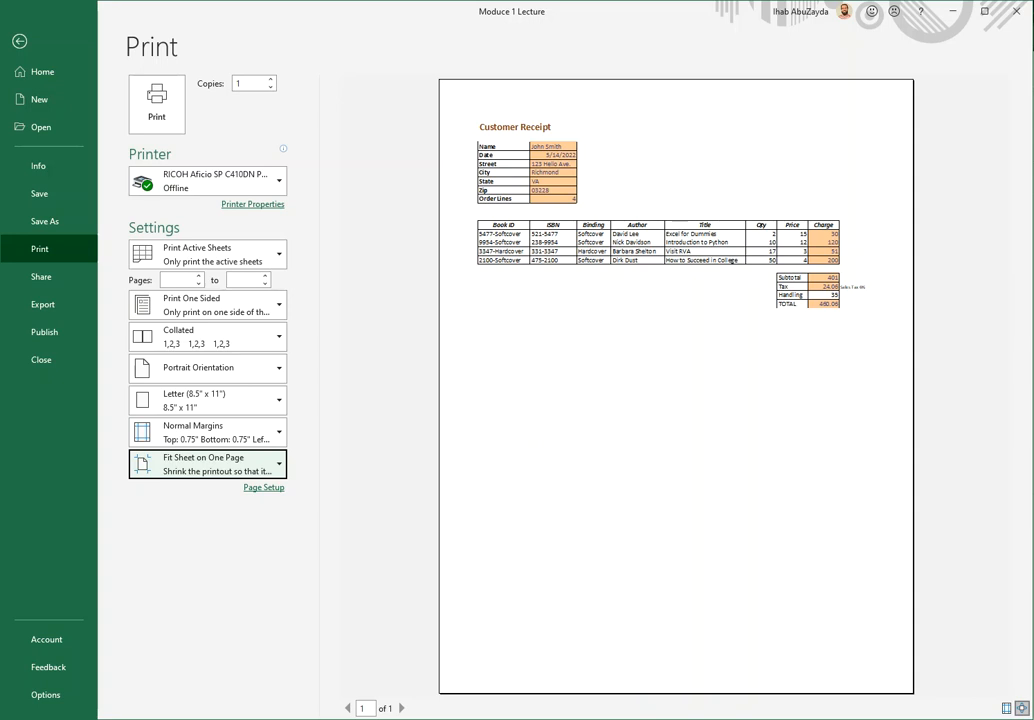
left_click(211, 469)
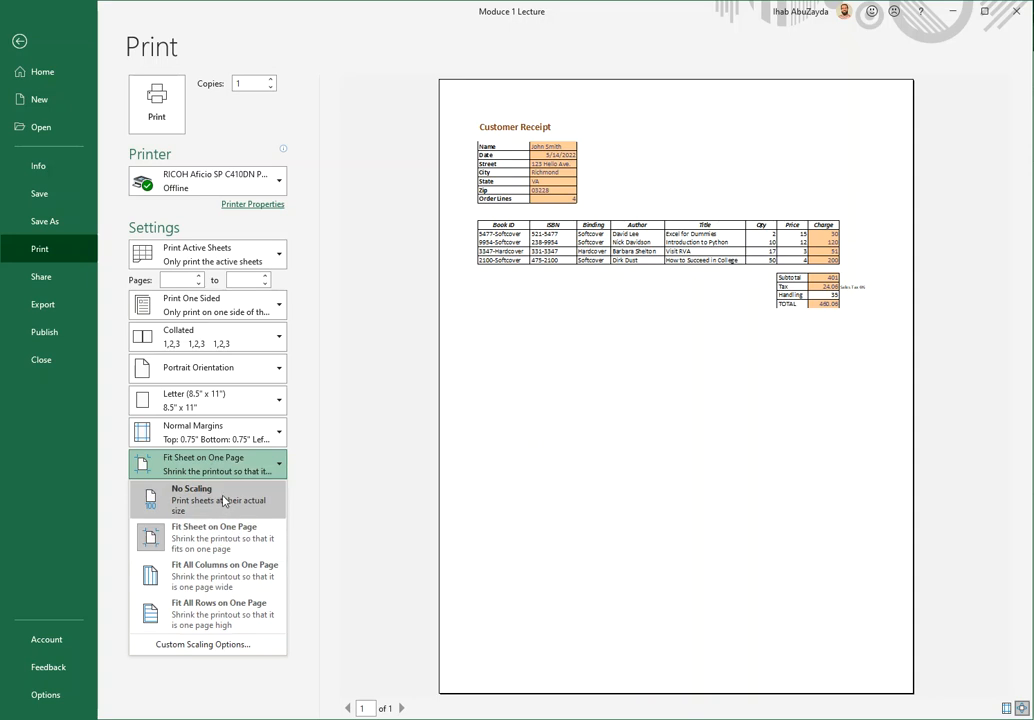
left_click(230, 498)
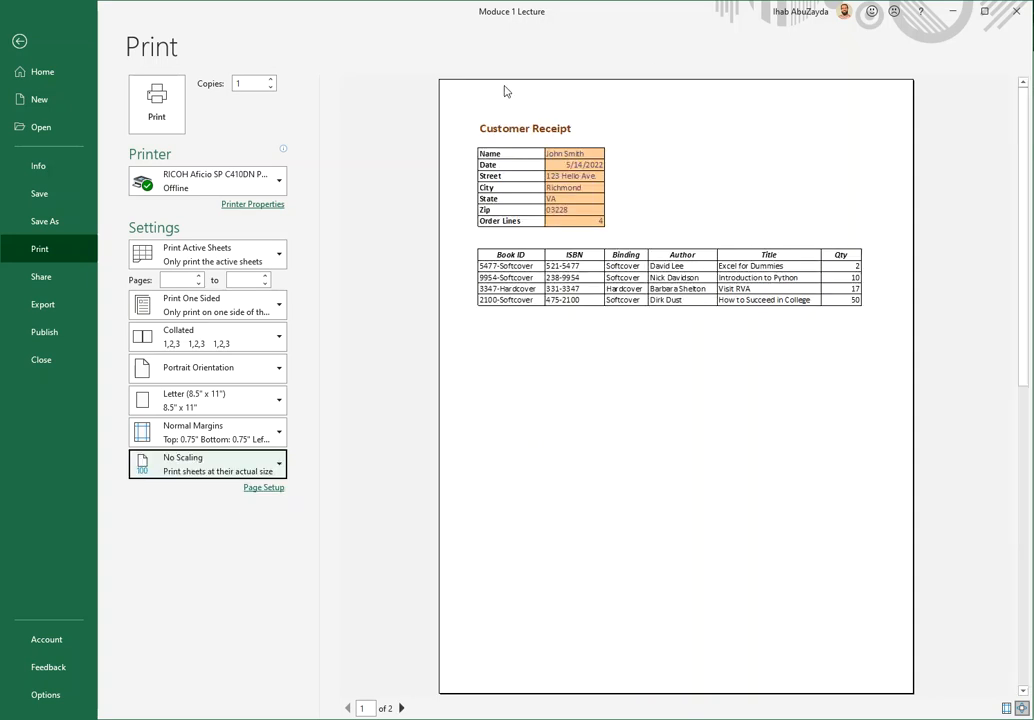
left_click(19, 43)
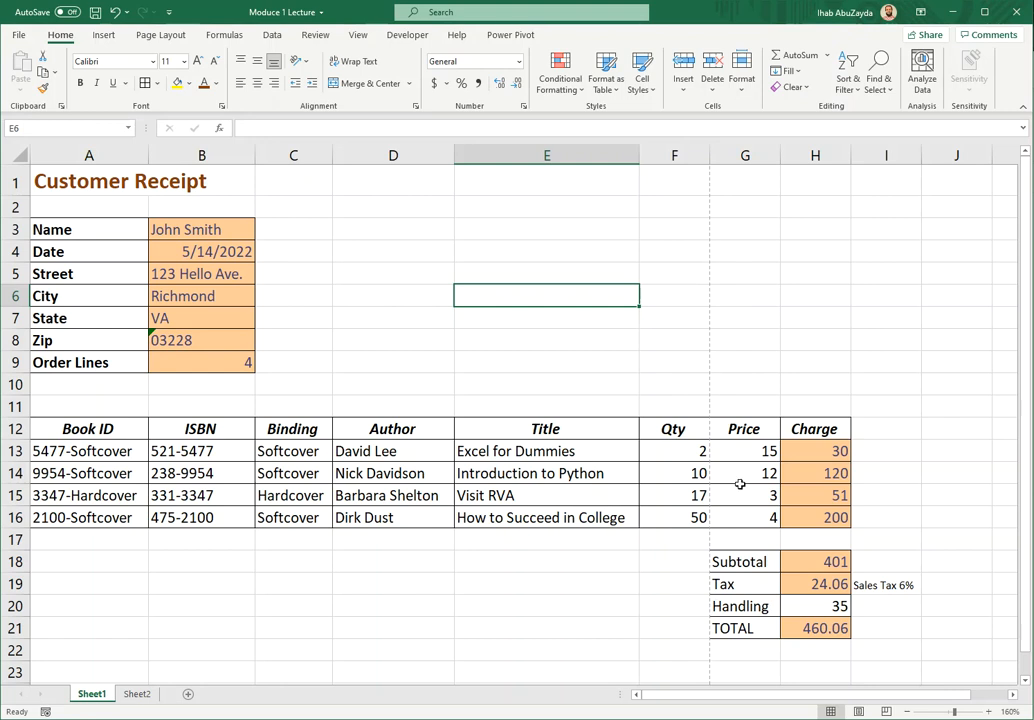
Show the sheet in Page Layout view, try landscape orientation there and switch back to portrait.
left_click(858, 711)
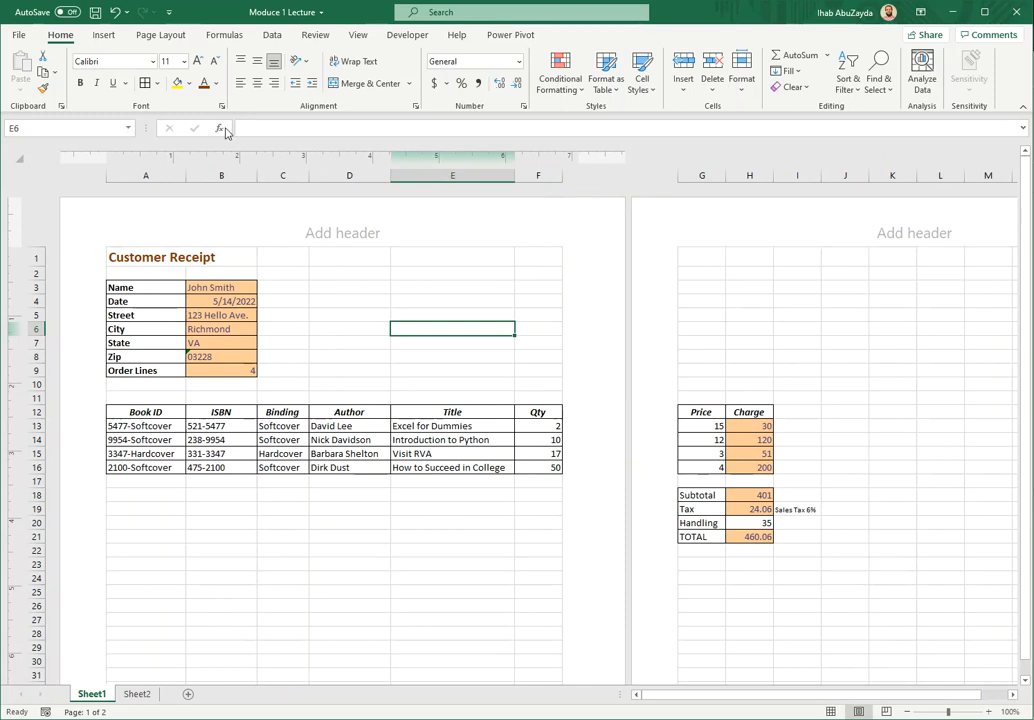
left_click(156, 35)
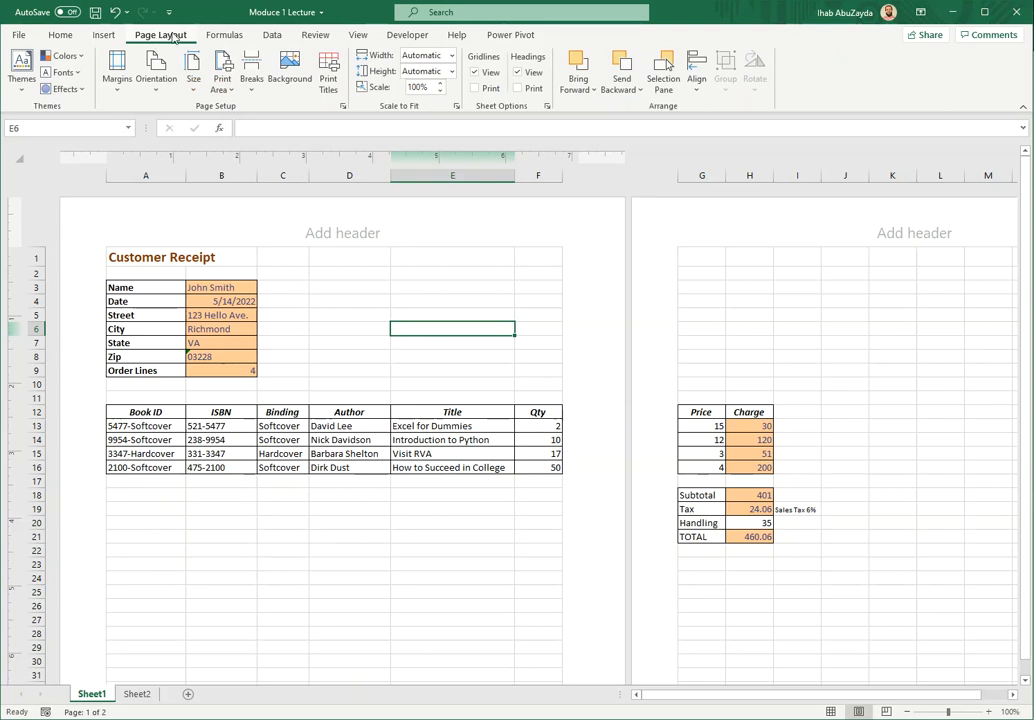
left_click(157, 79)
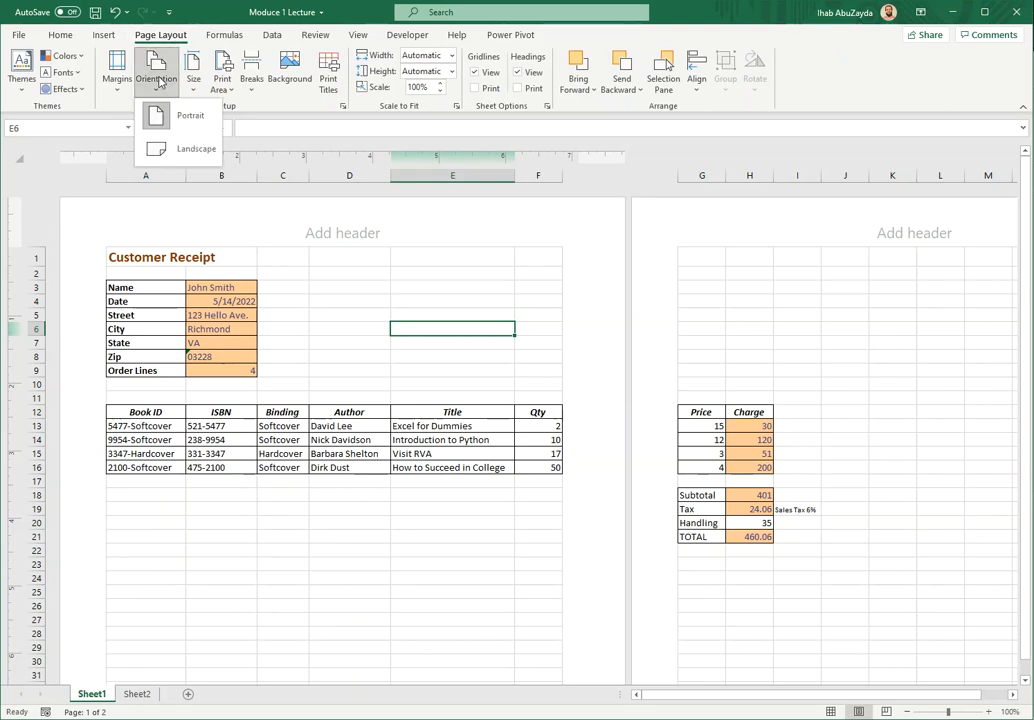
left_click(189, 150)
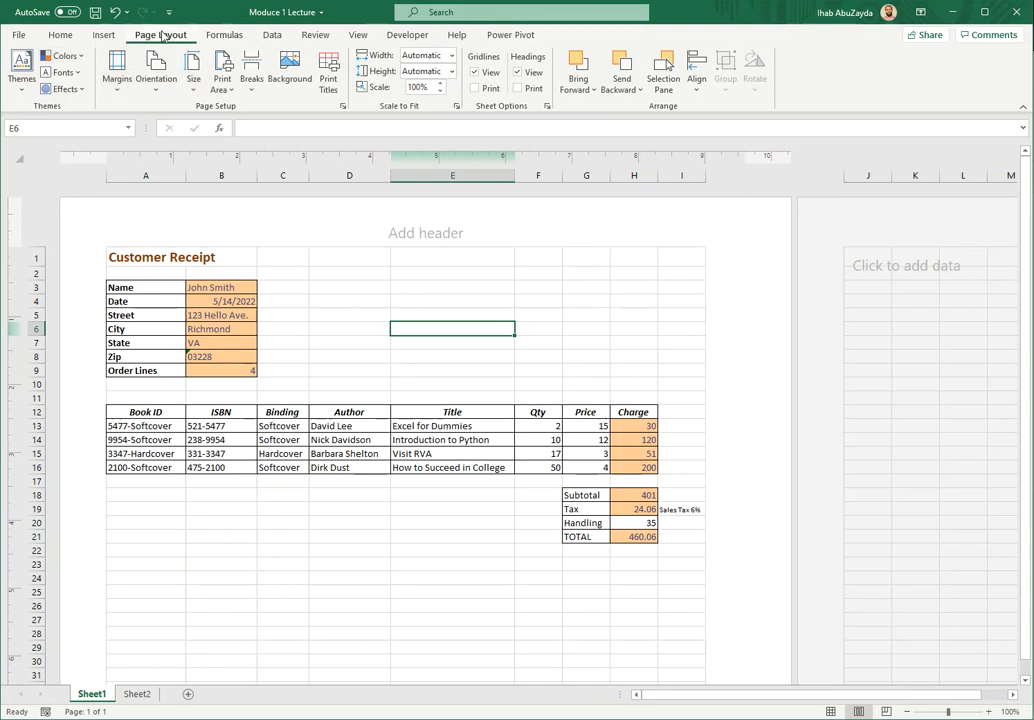
left_click(156, 72)
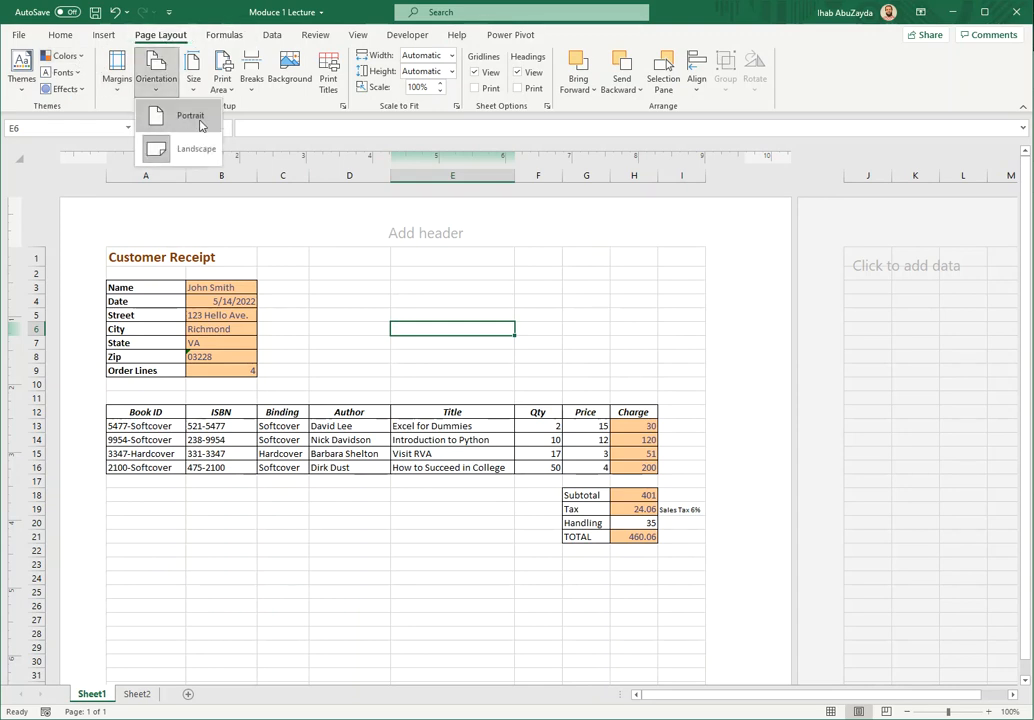
left_click(201, 121)
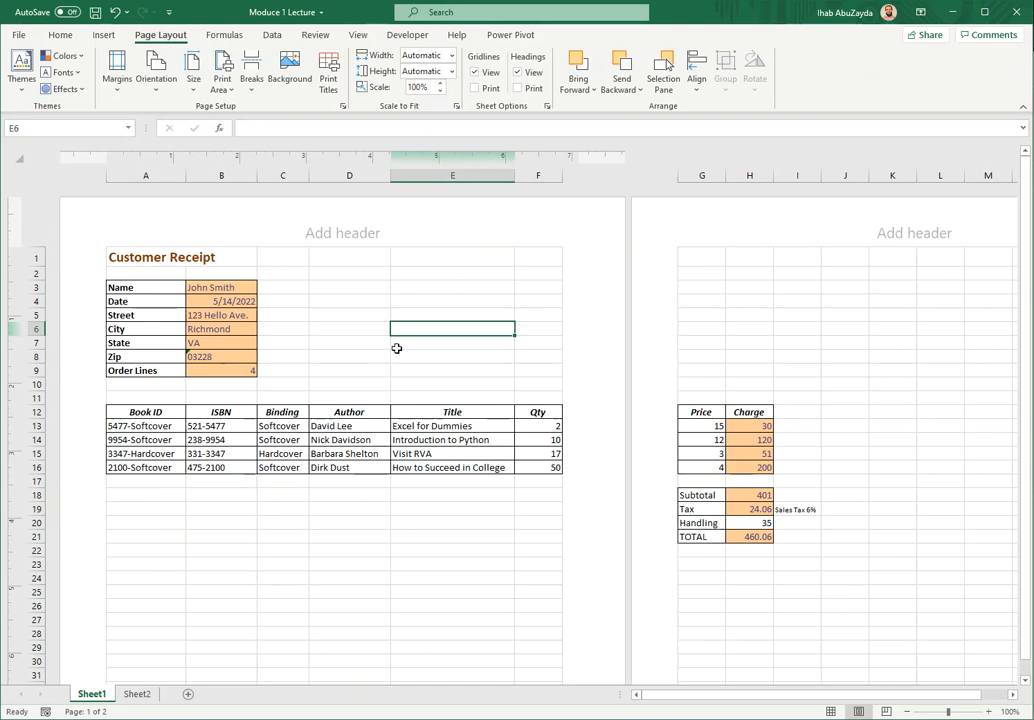
Show the sheet in Page Break Preview and set the zoom to 120%.
left_click(887, 712)
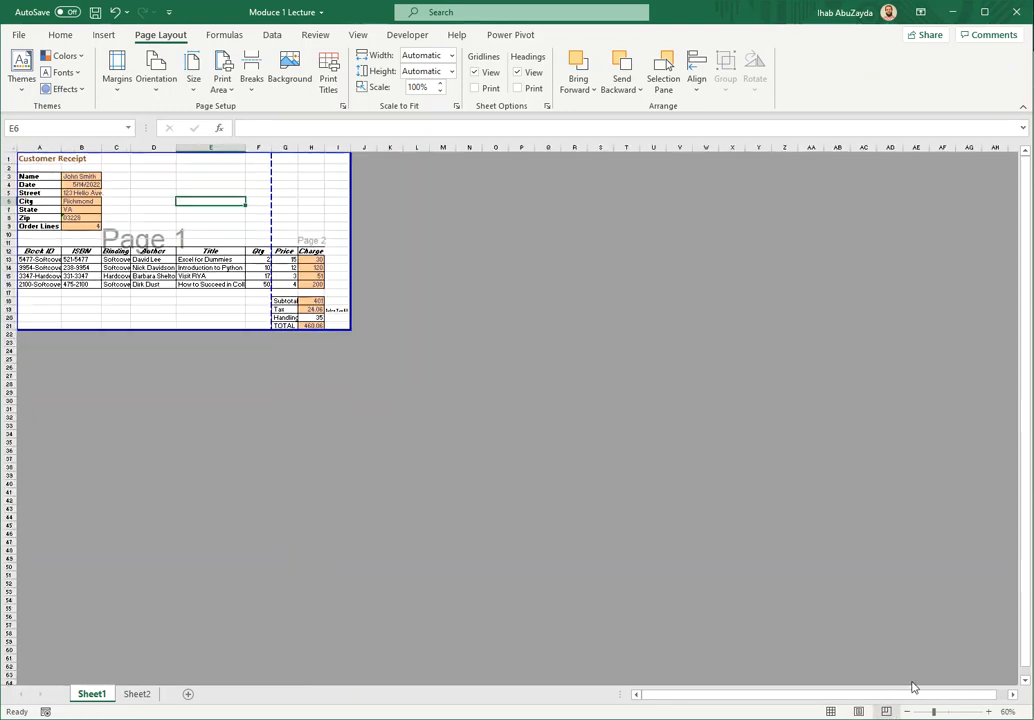
left_click(989, 712)
left_click(989, 712)
left_click(989, 712)
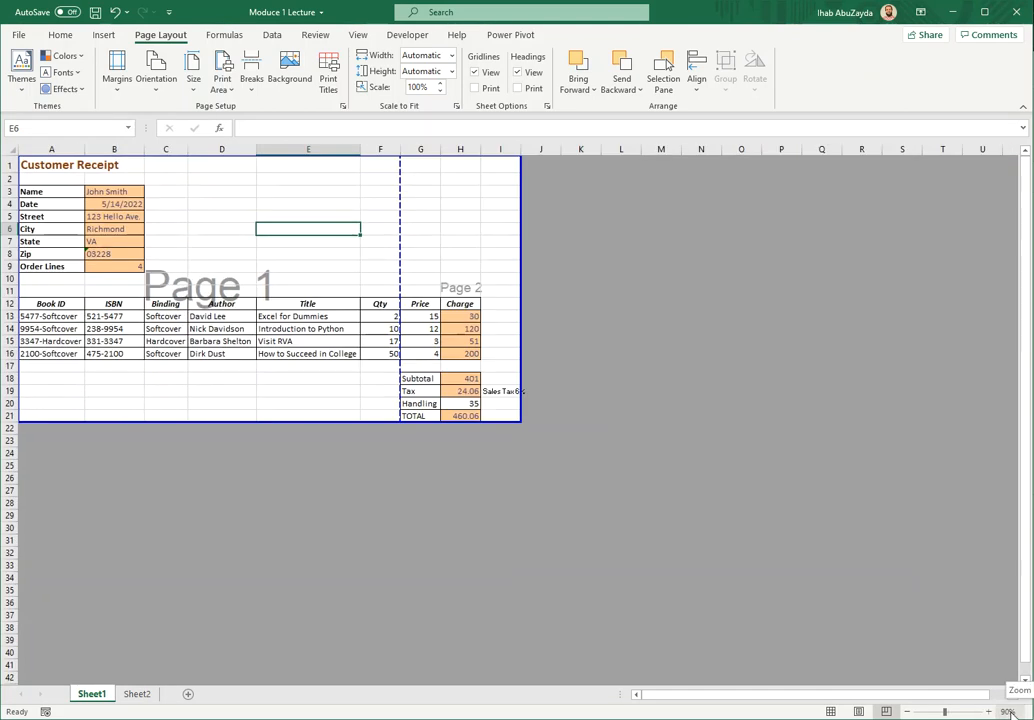
left_click(1008, 712)
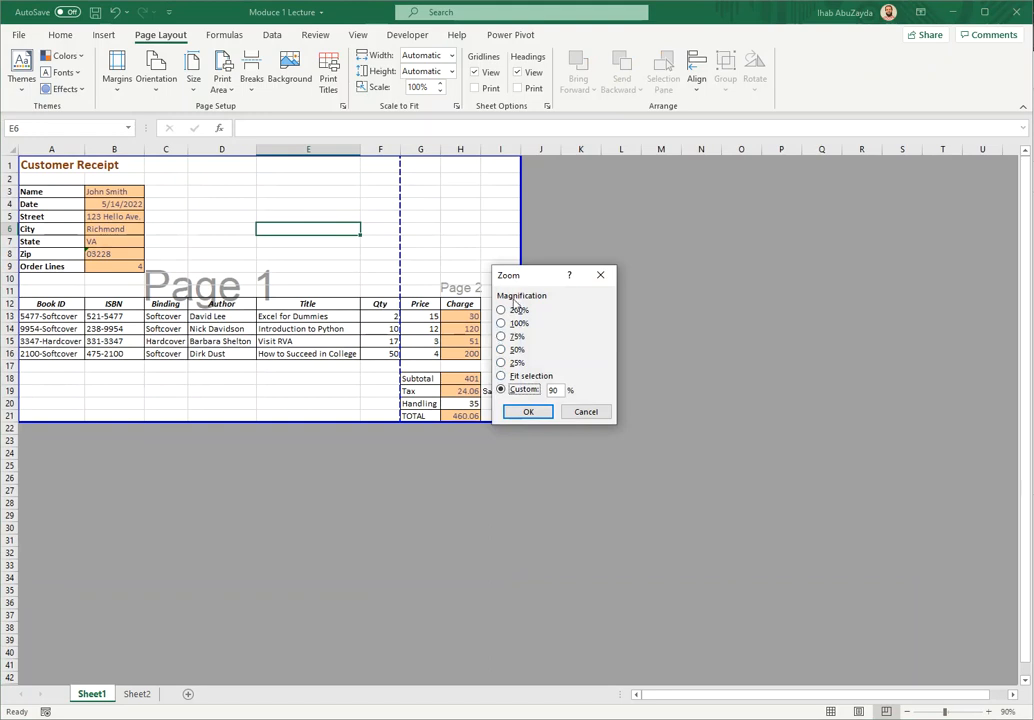
left_click(555, 390)
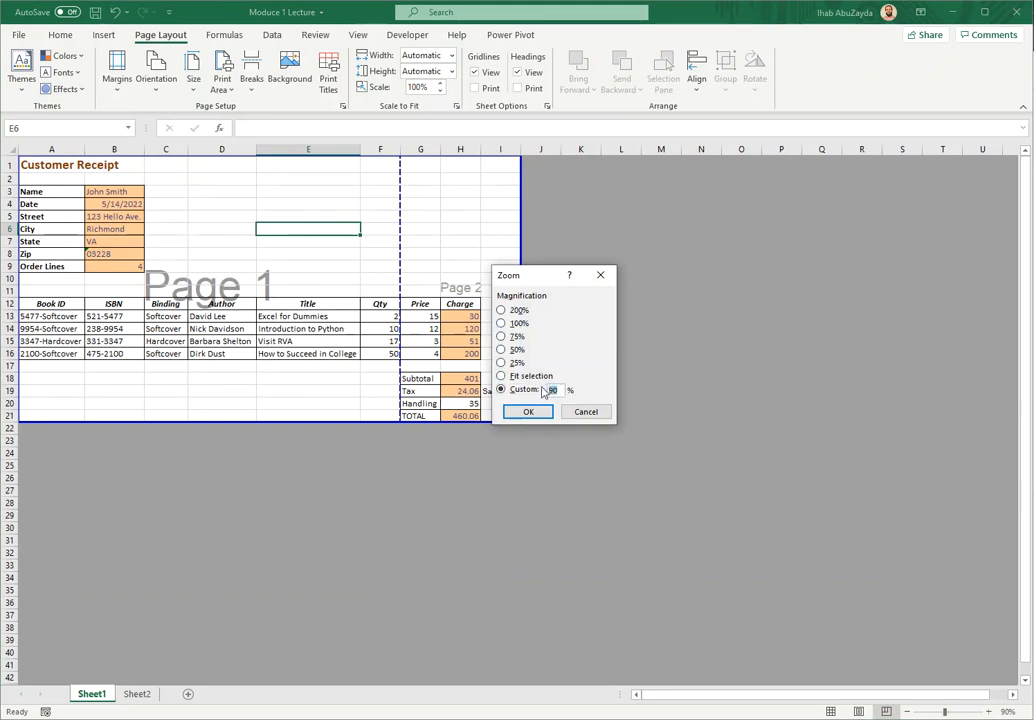
left_click(528, 412)
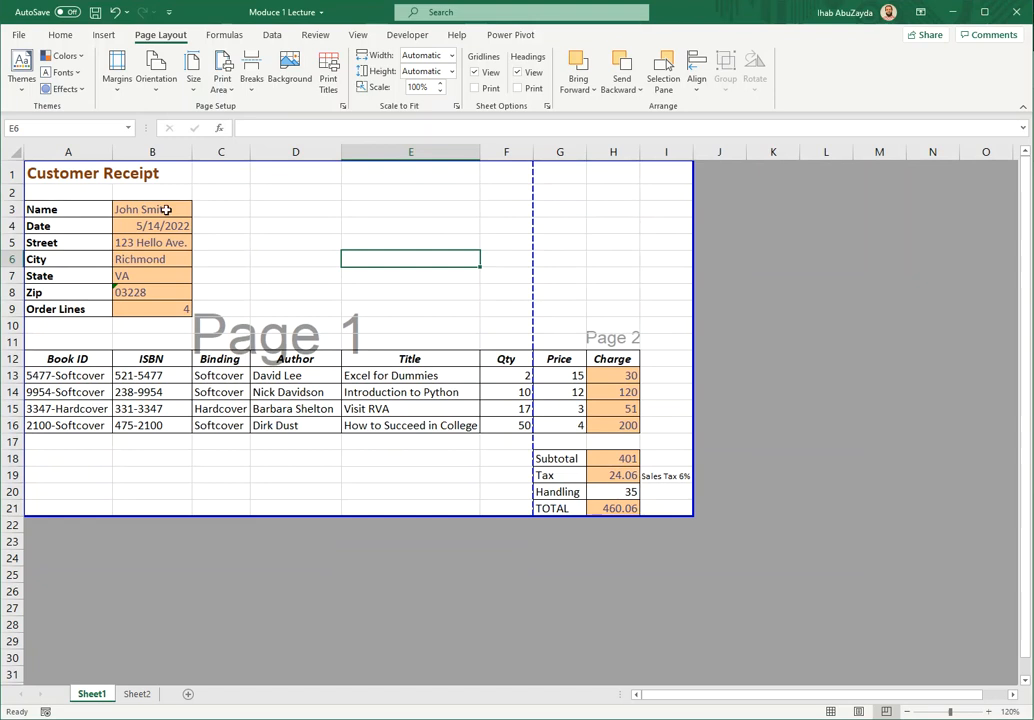
Examine the cell areas on either side of the page break, A1:F21 and G1:I21, and return to Normal view.
left_click_drag(37, 171, 506, 510)
left_click(611, 381)
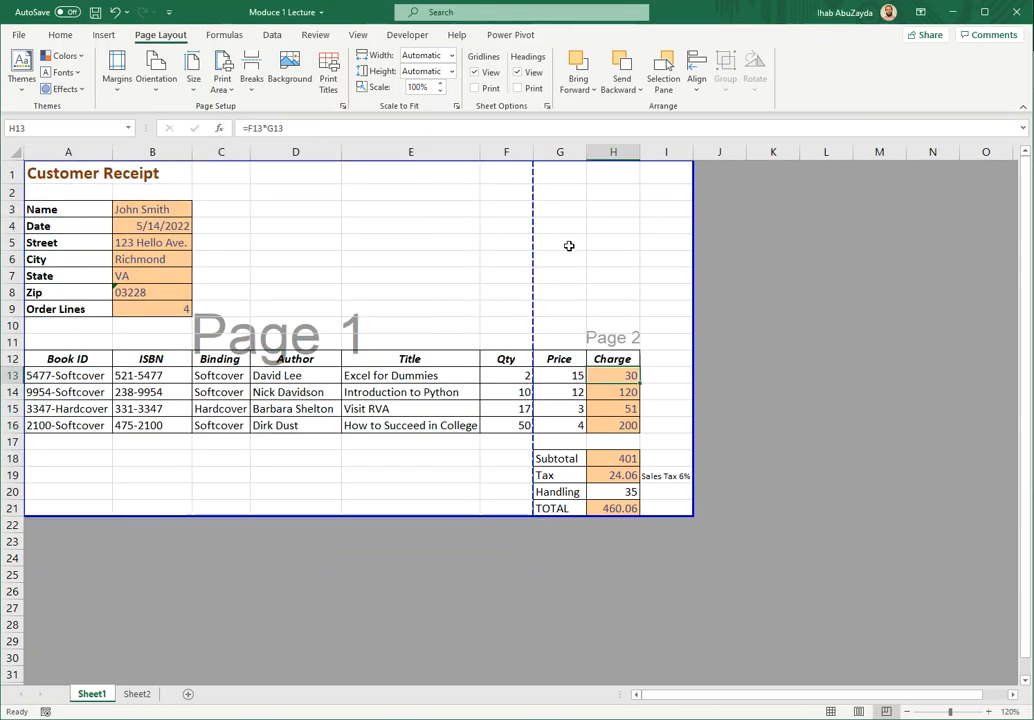
left_click_drag(557, 176, 662, 510)
left_click(434, 490)
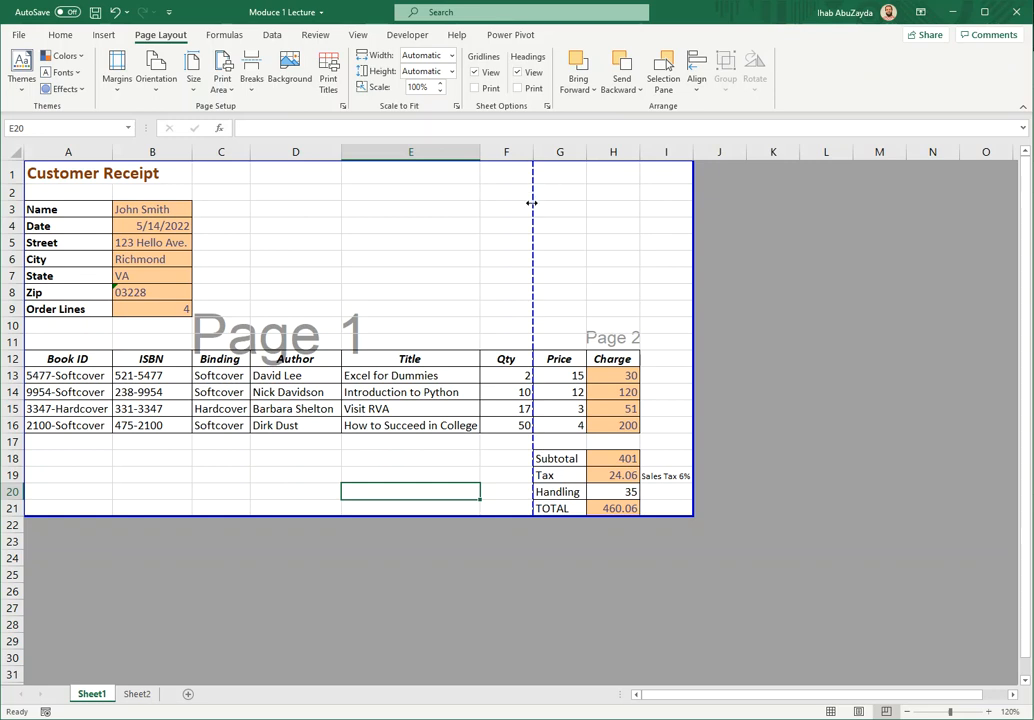
left_click(298, 224)
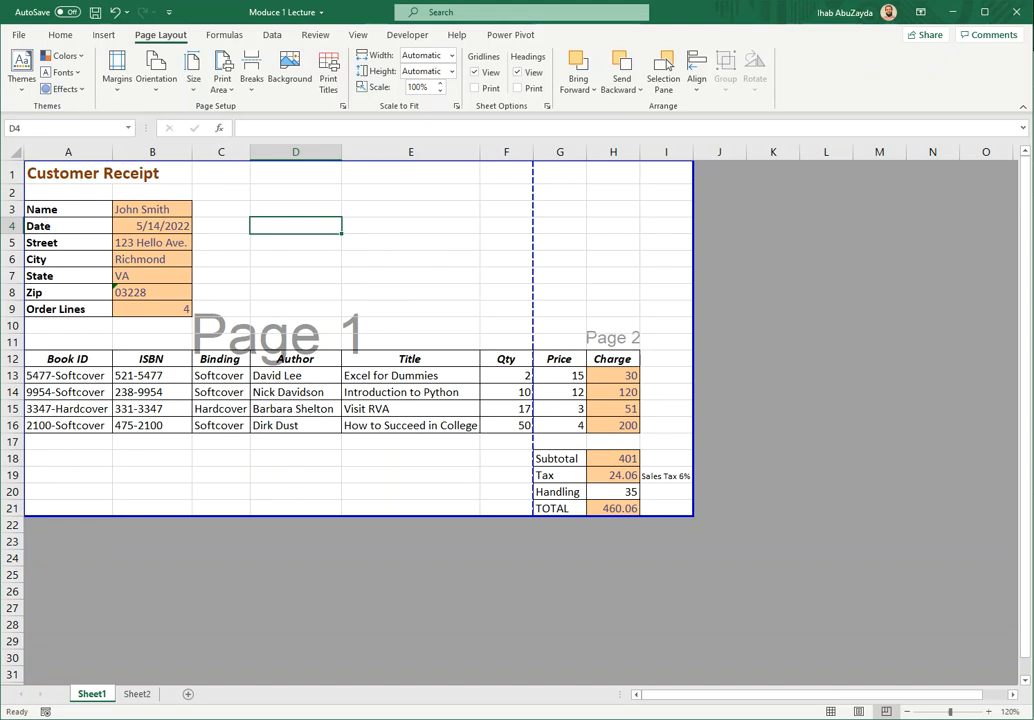
left_click(830, 712)
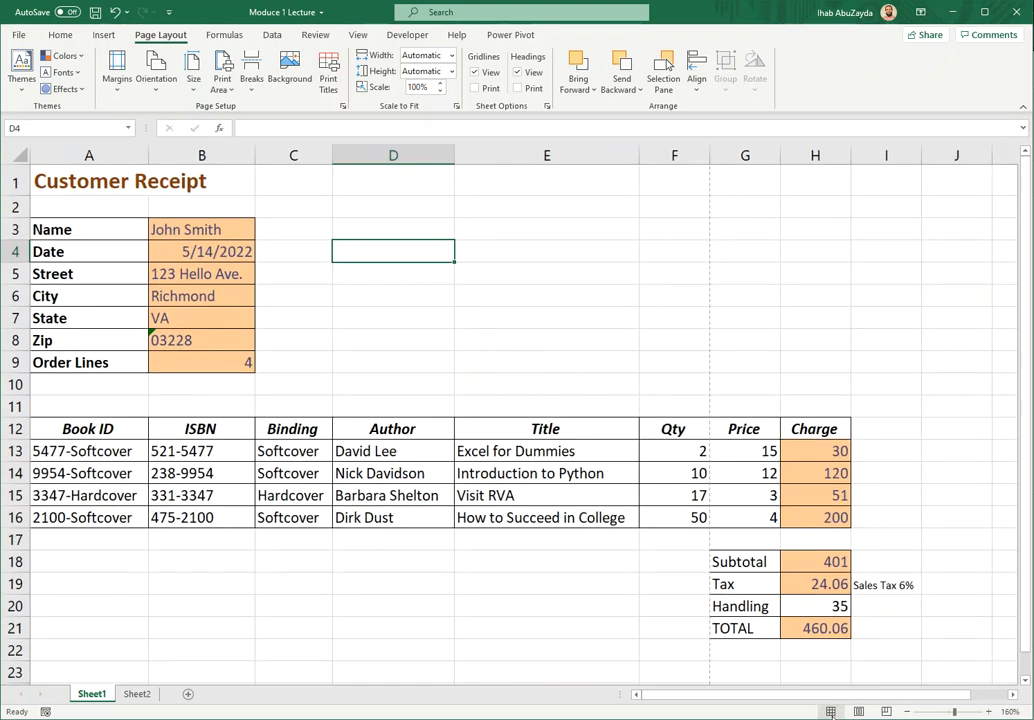